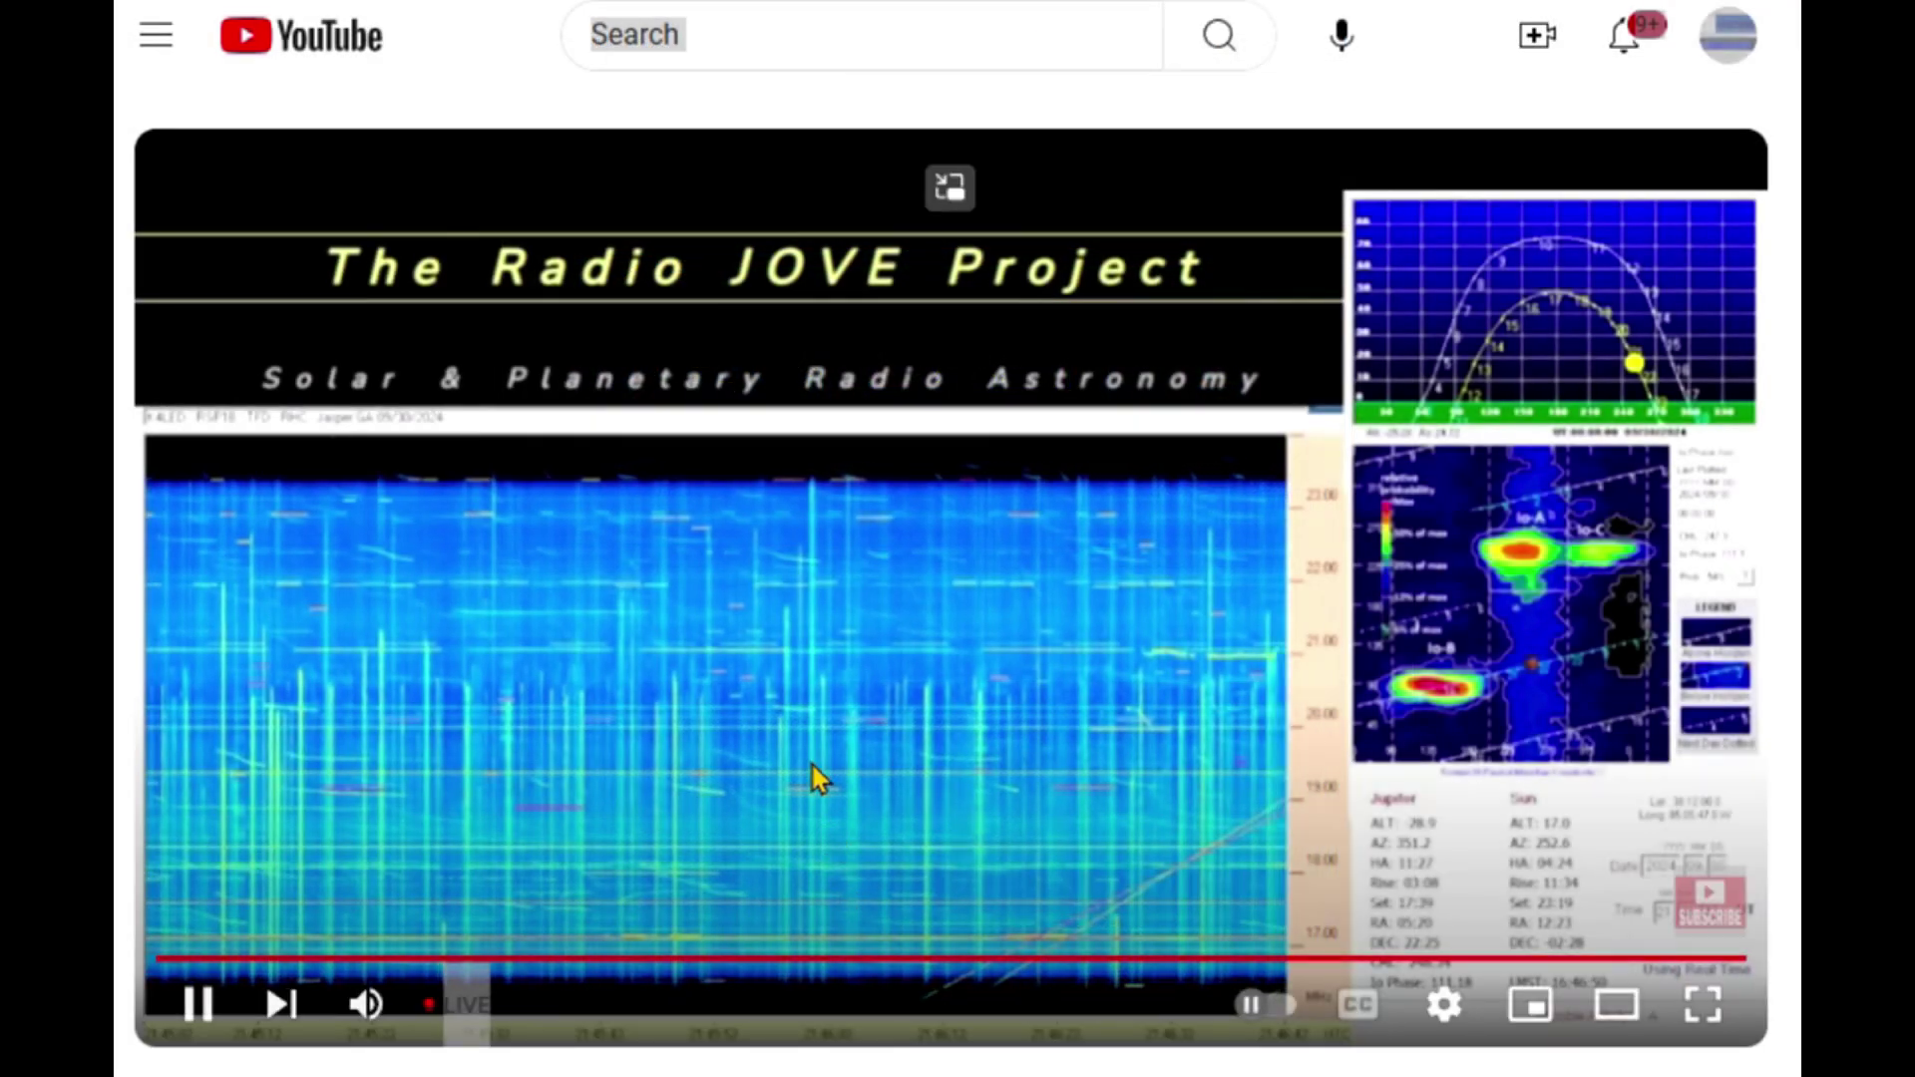
Pause and resume playback of the Radio JOVE Project live stream
{"action": "left_click", "coordinate": [806, 721]}
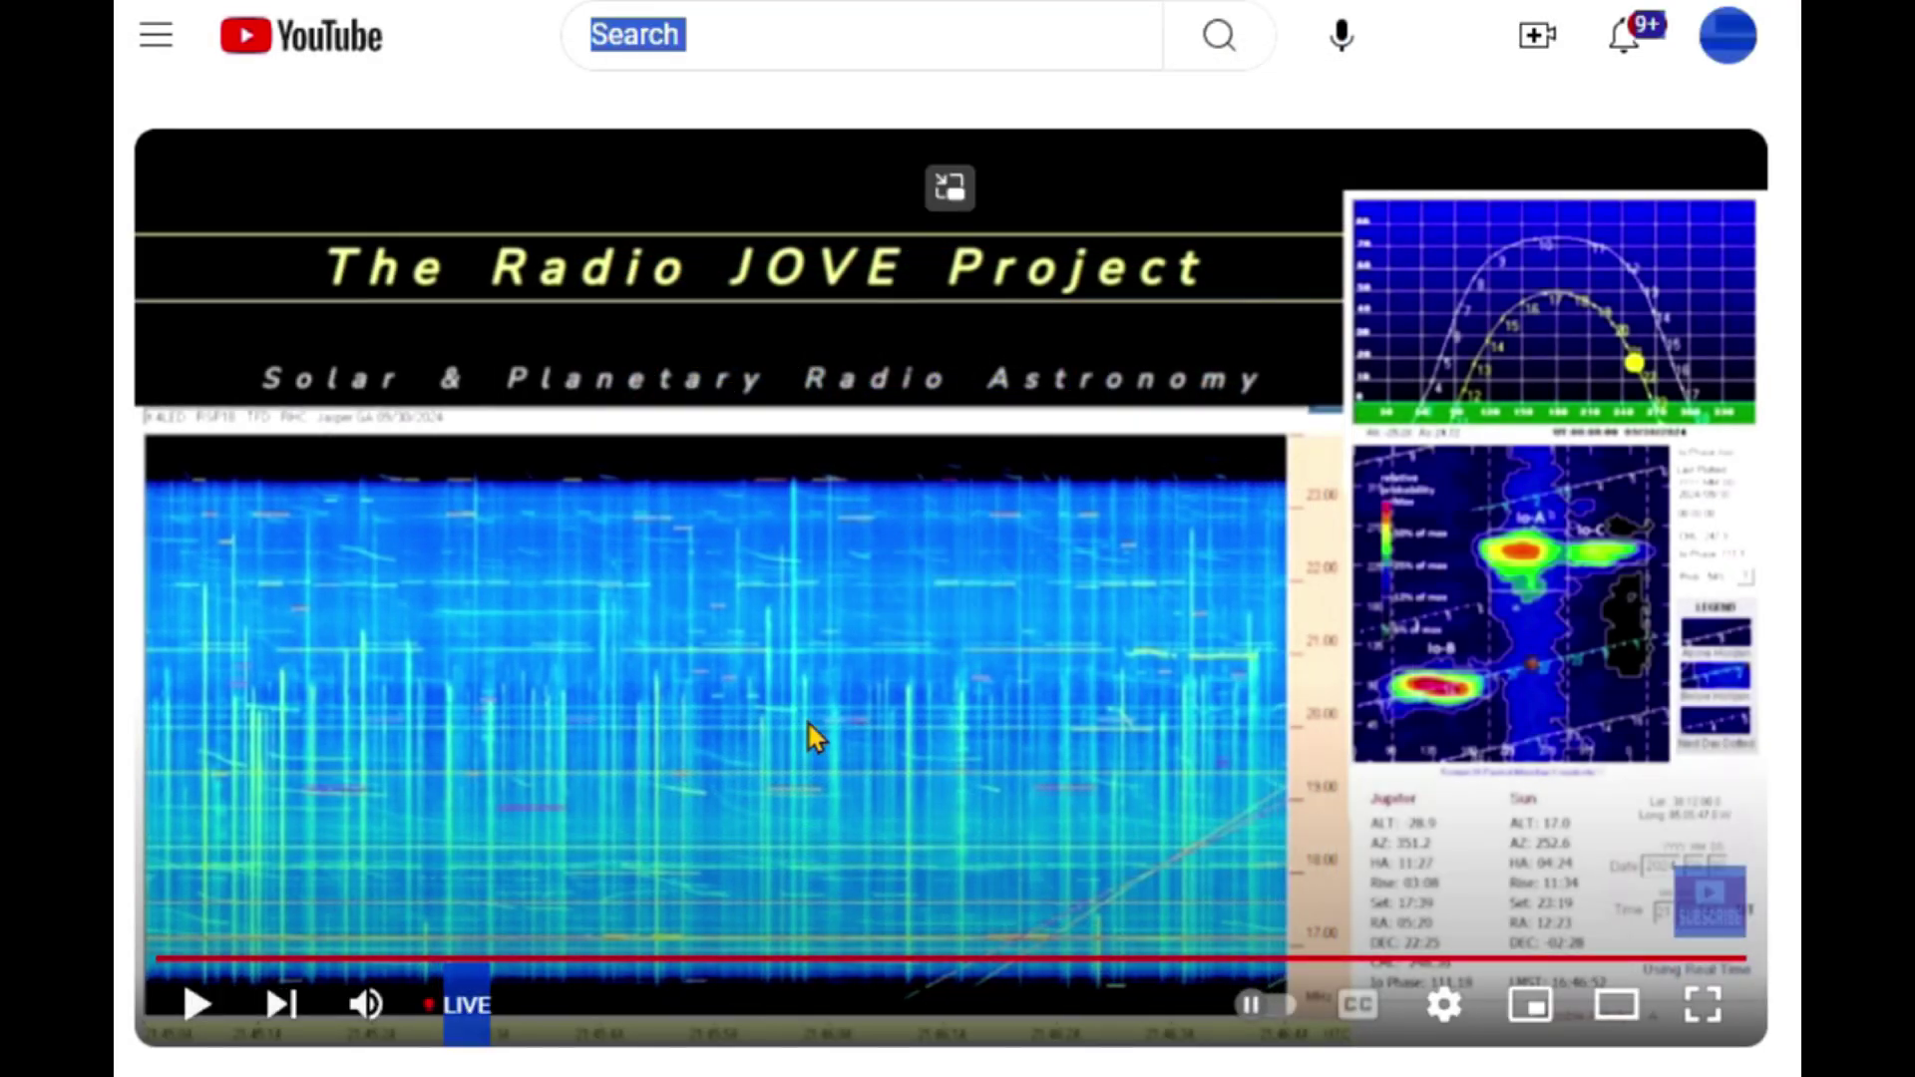
{"action": "left_click", "coordinate": [806, 720]}
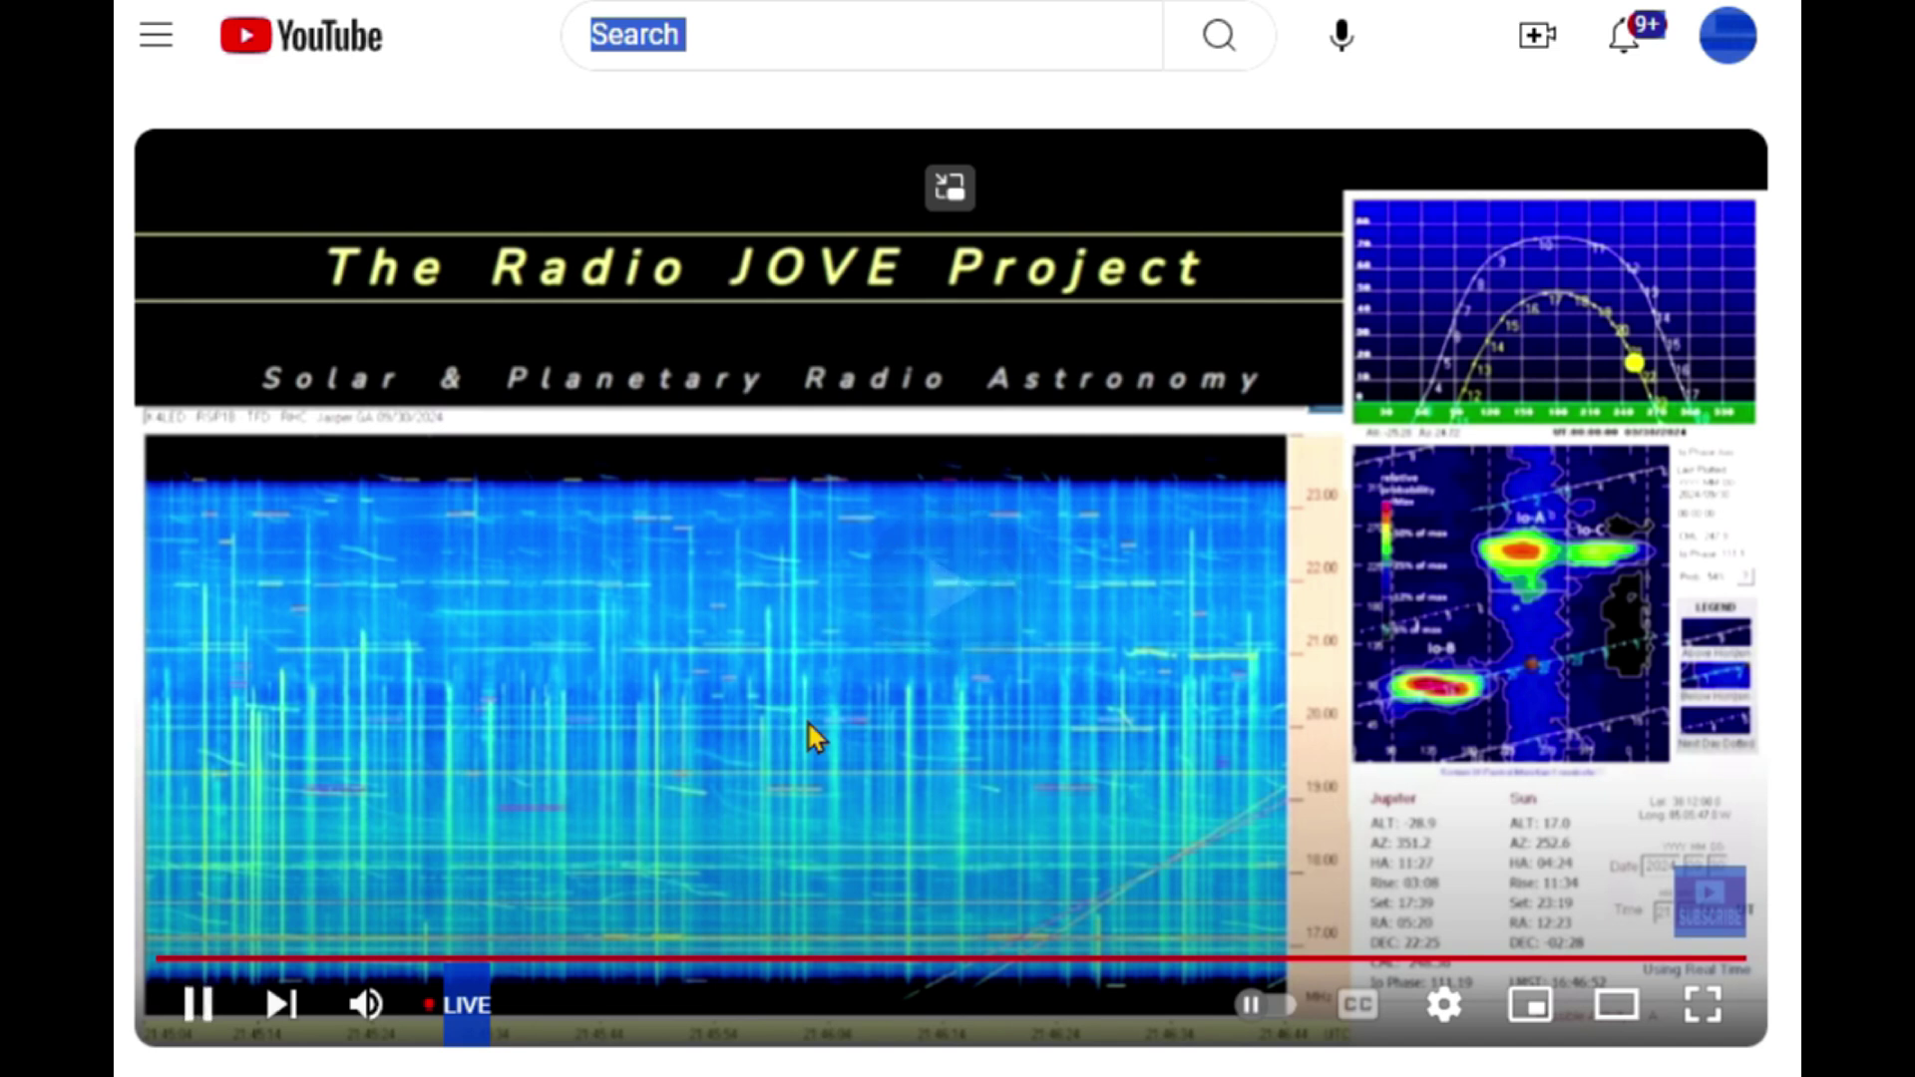
{"action": "left_click", "coordinate": [198, 1007]}
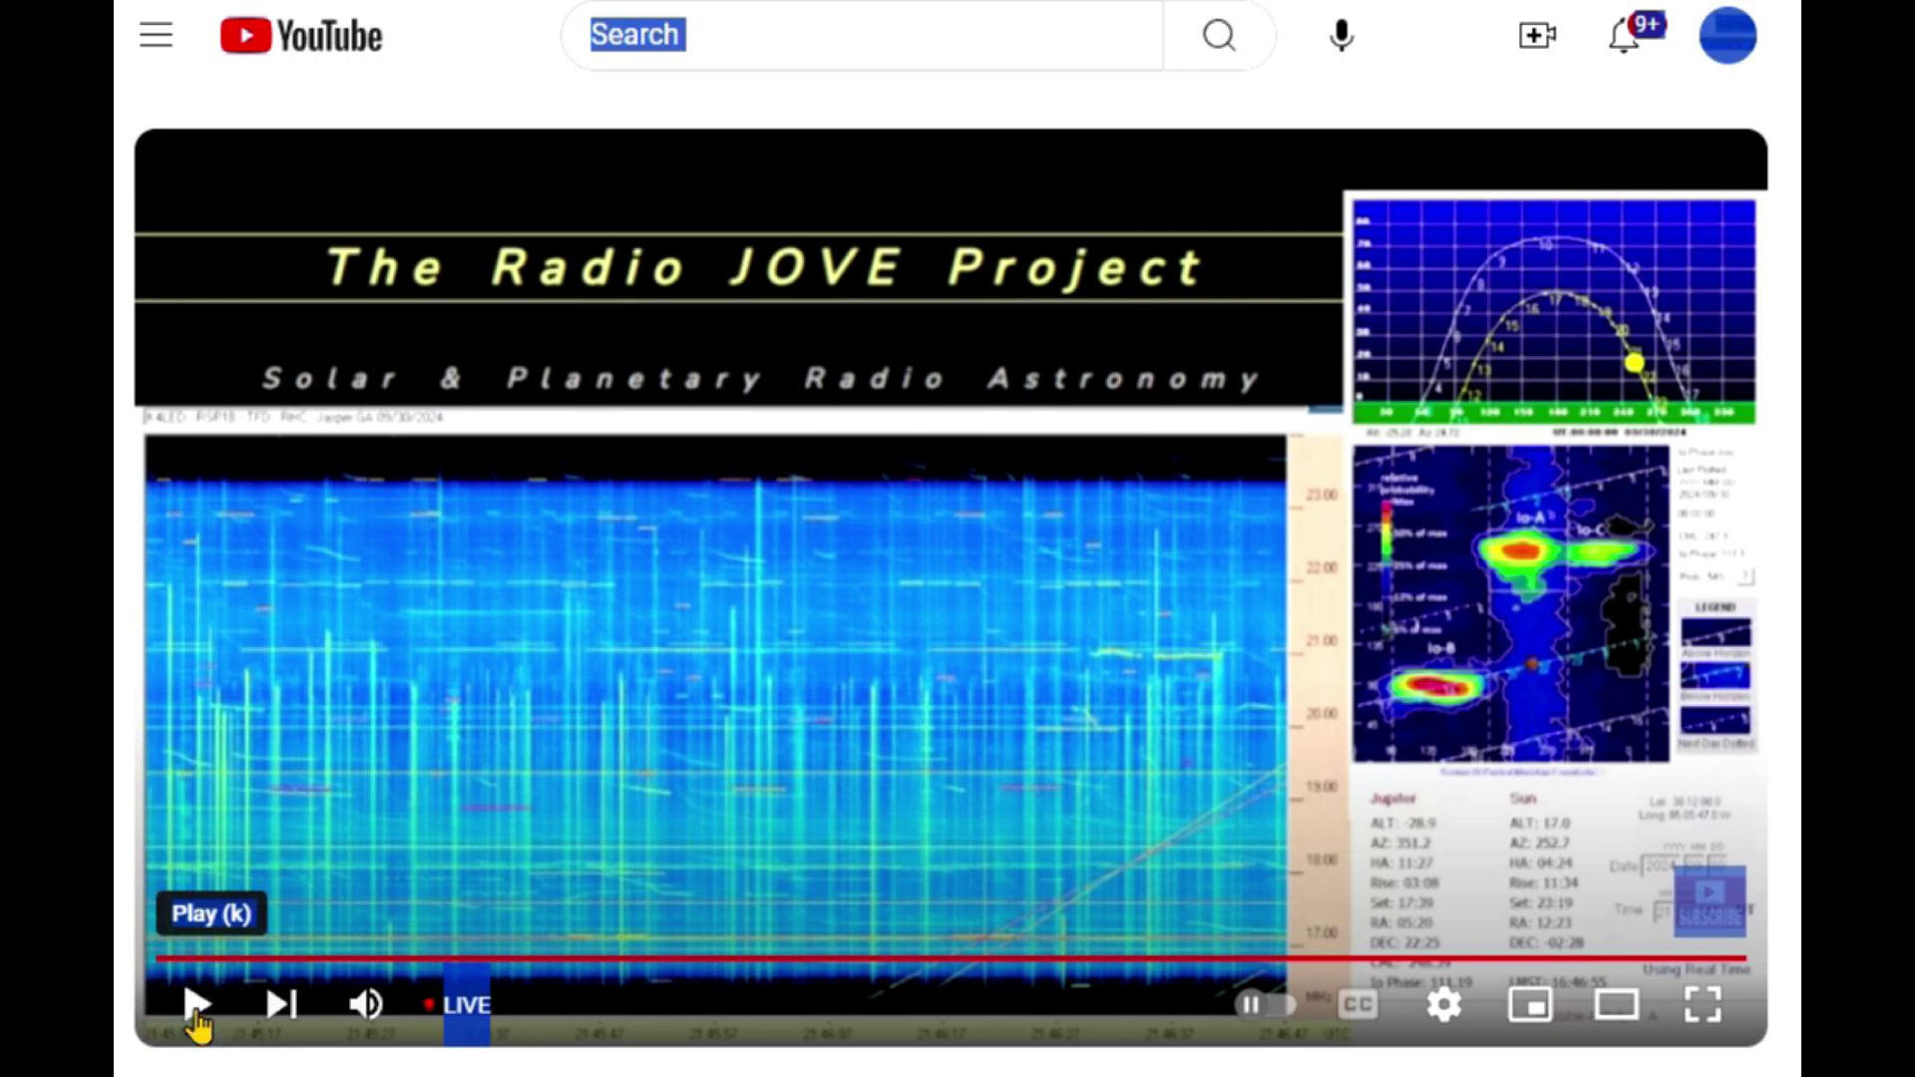
{"action": "left_click", "coordinate": [199, 1008]}
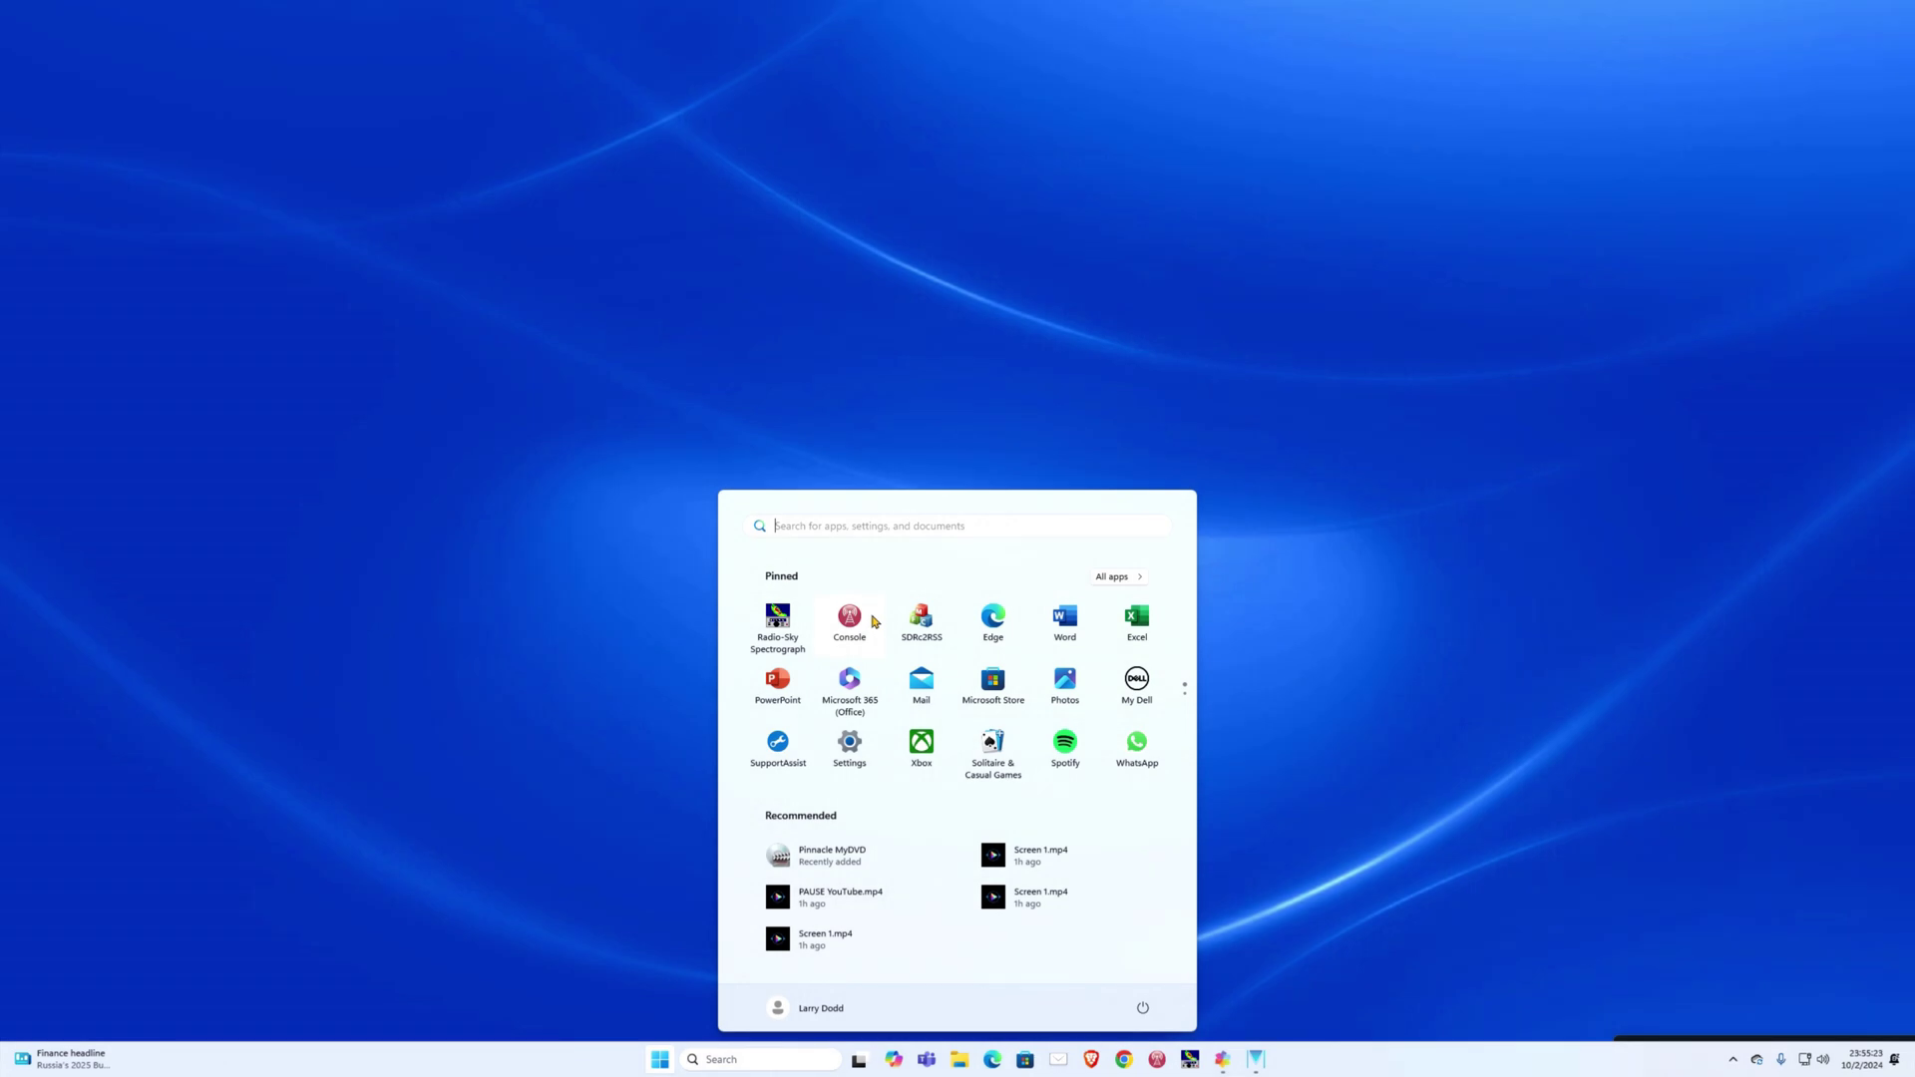
Switch to SDR Console and search for SDRplay V3 devices in the radio definitions
{"action": "left_click", "coordinate": [872, 620]}
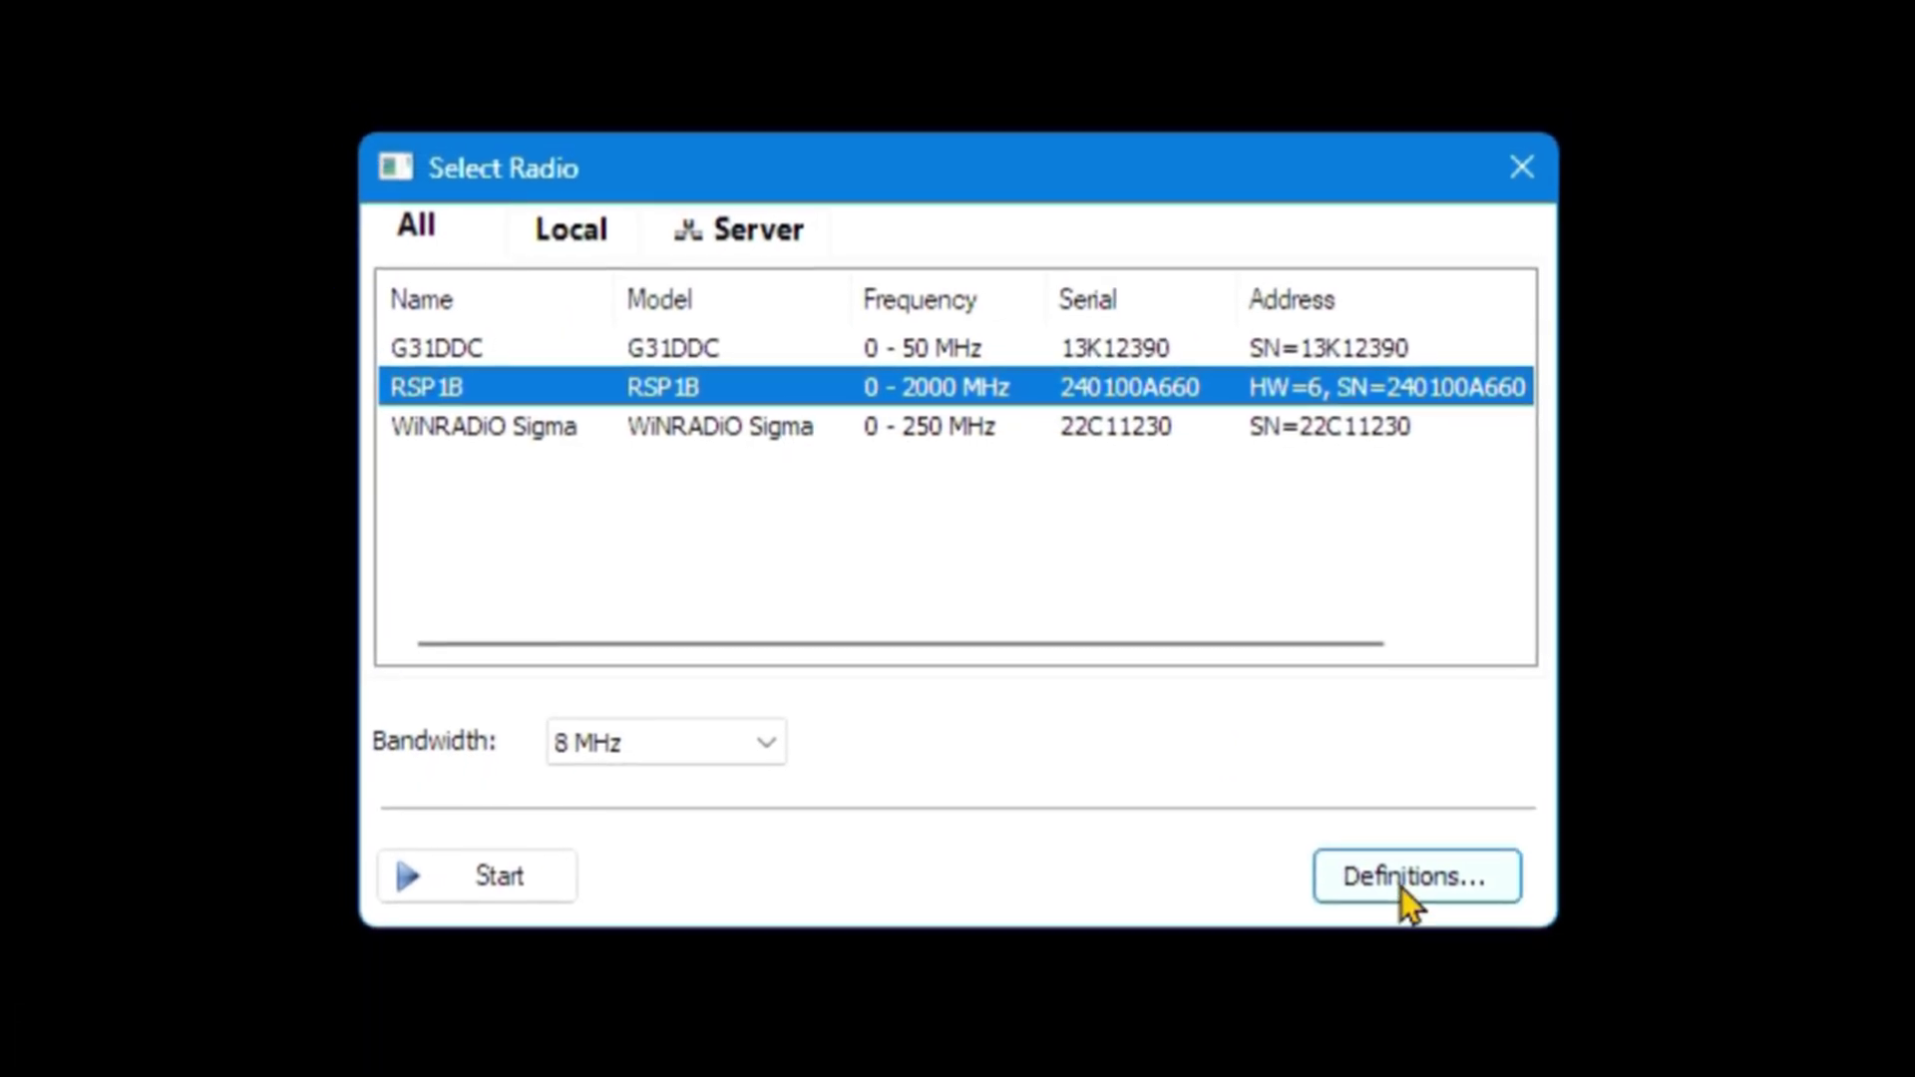
{"action": "left_click", "coordinate": [1400, 882]}
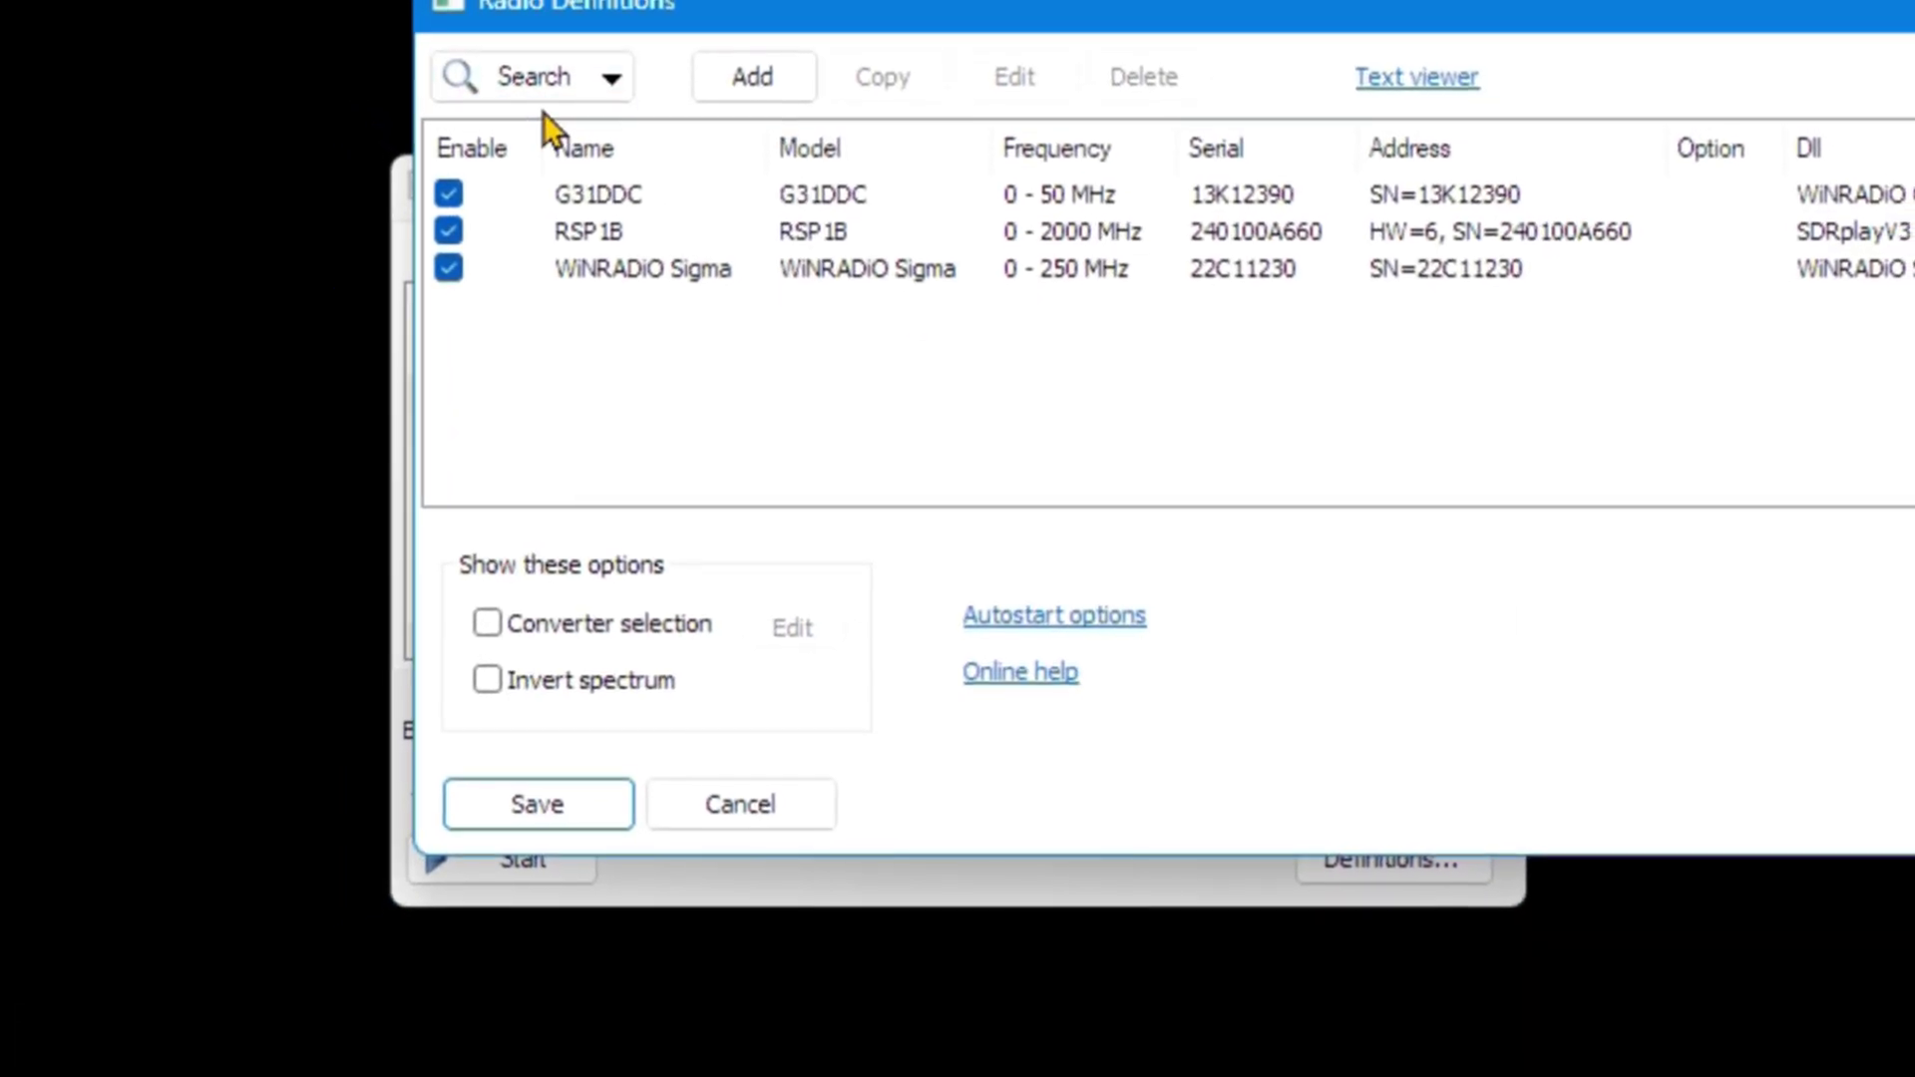
{"action": "left_click", "coordinate": [552, 82]}
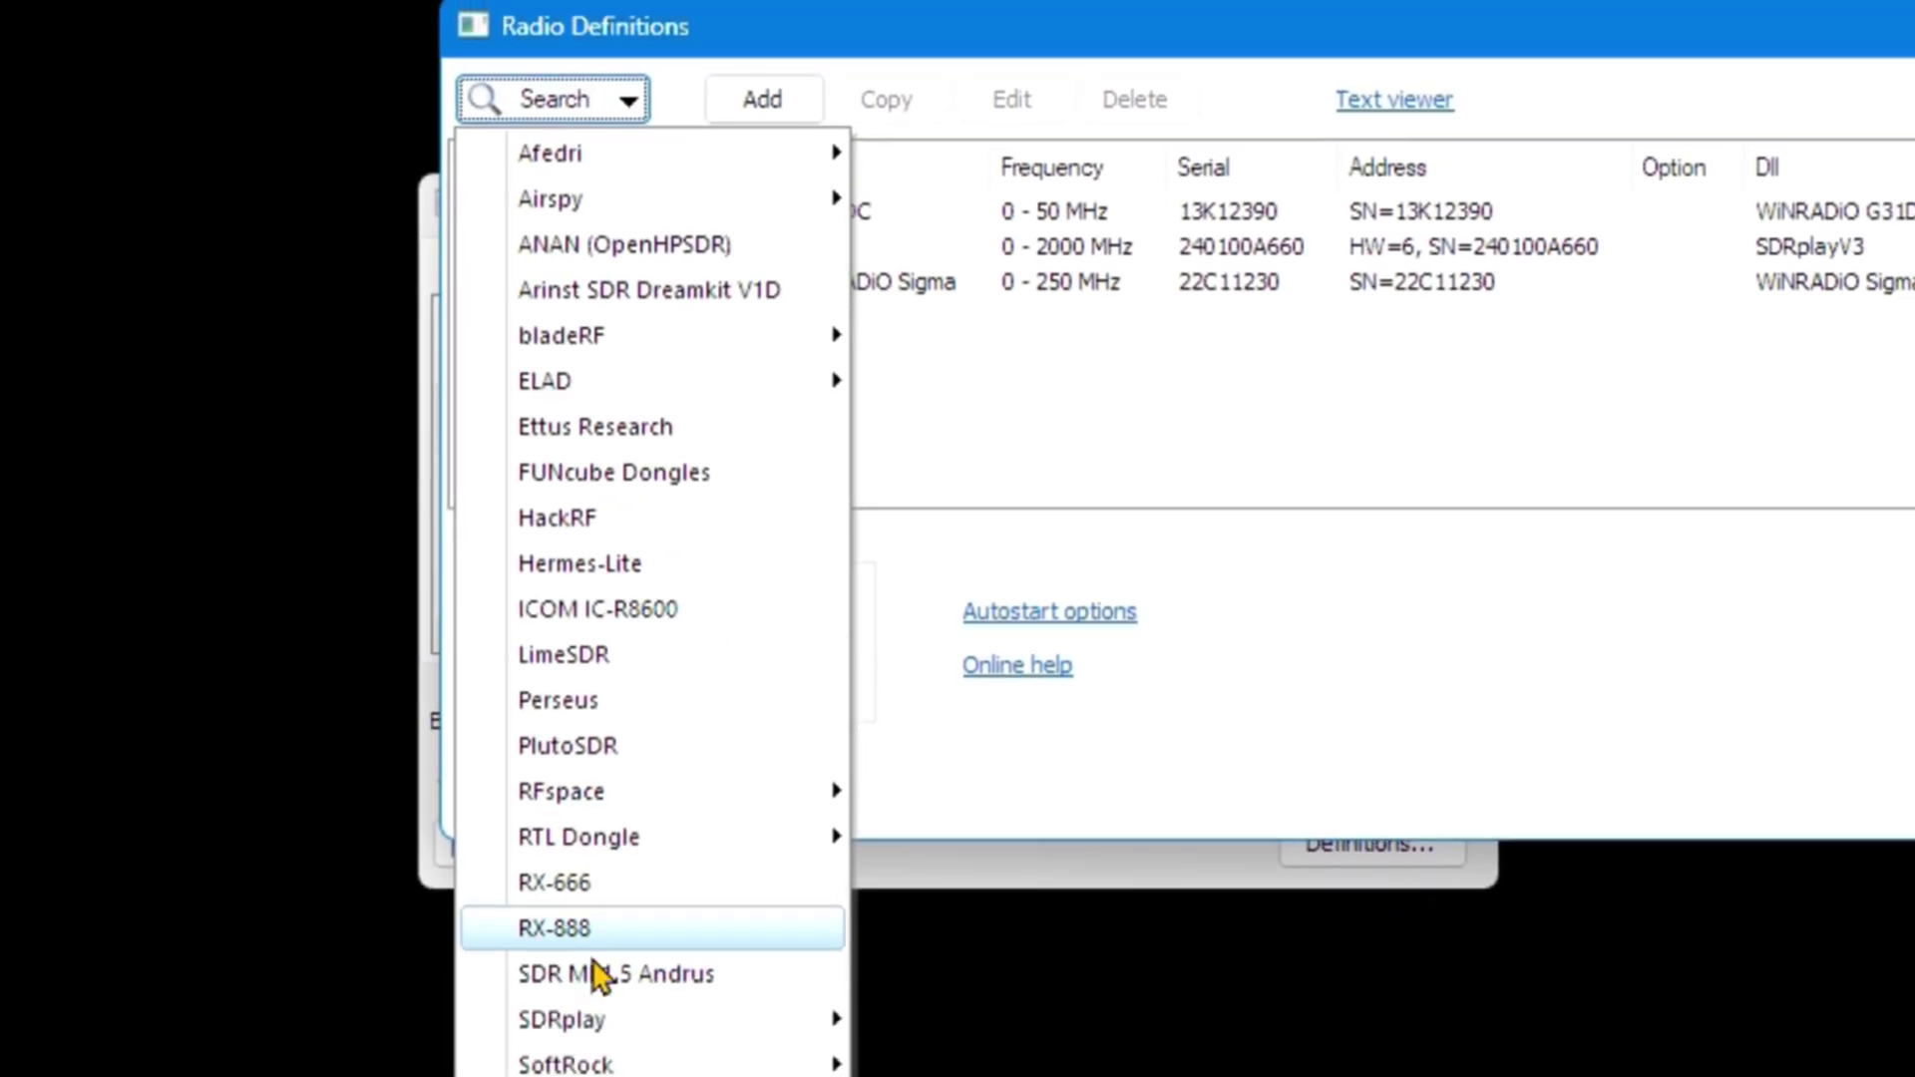
{"action": "mouse_move", "coordinate": [619, 1020]}
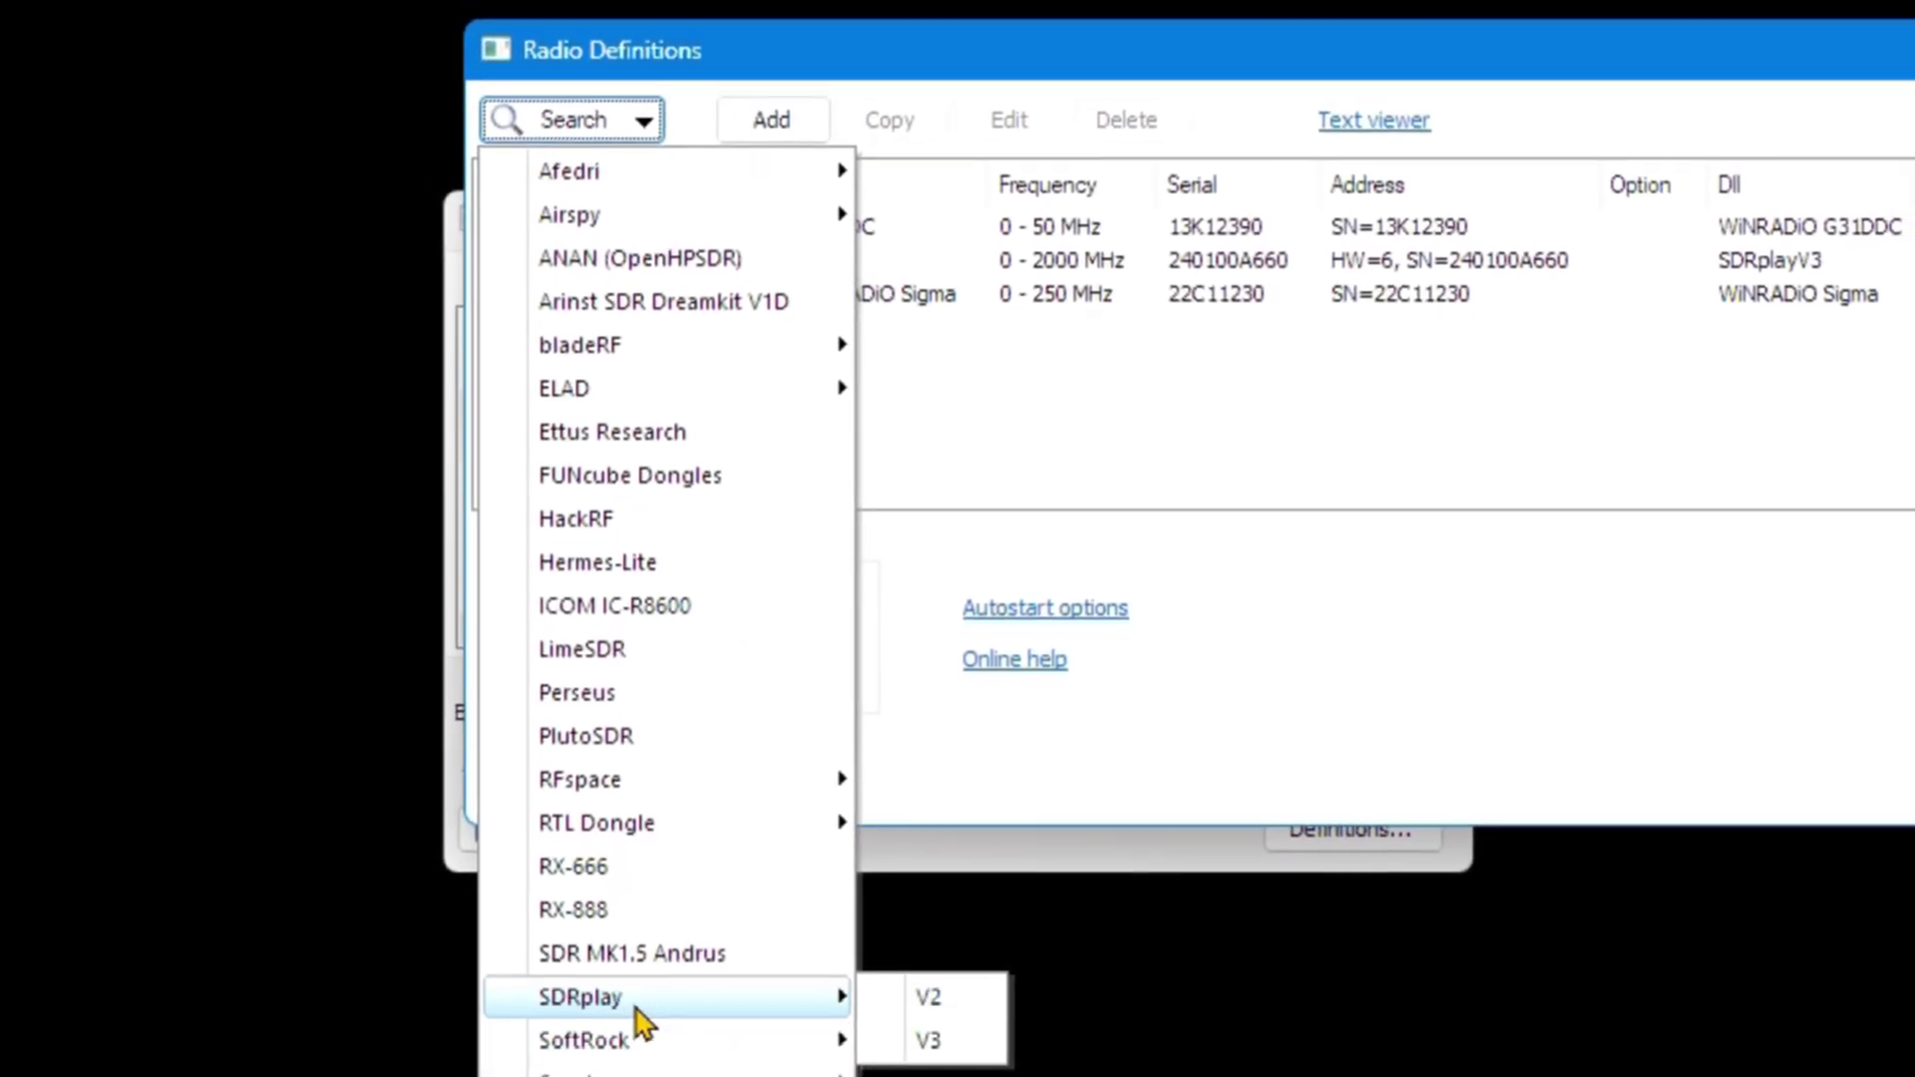
{"action": "left_click", "coordinate": [942, 1023]}
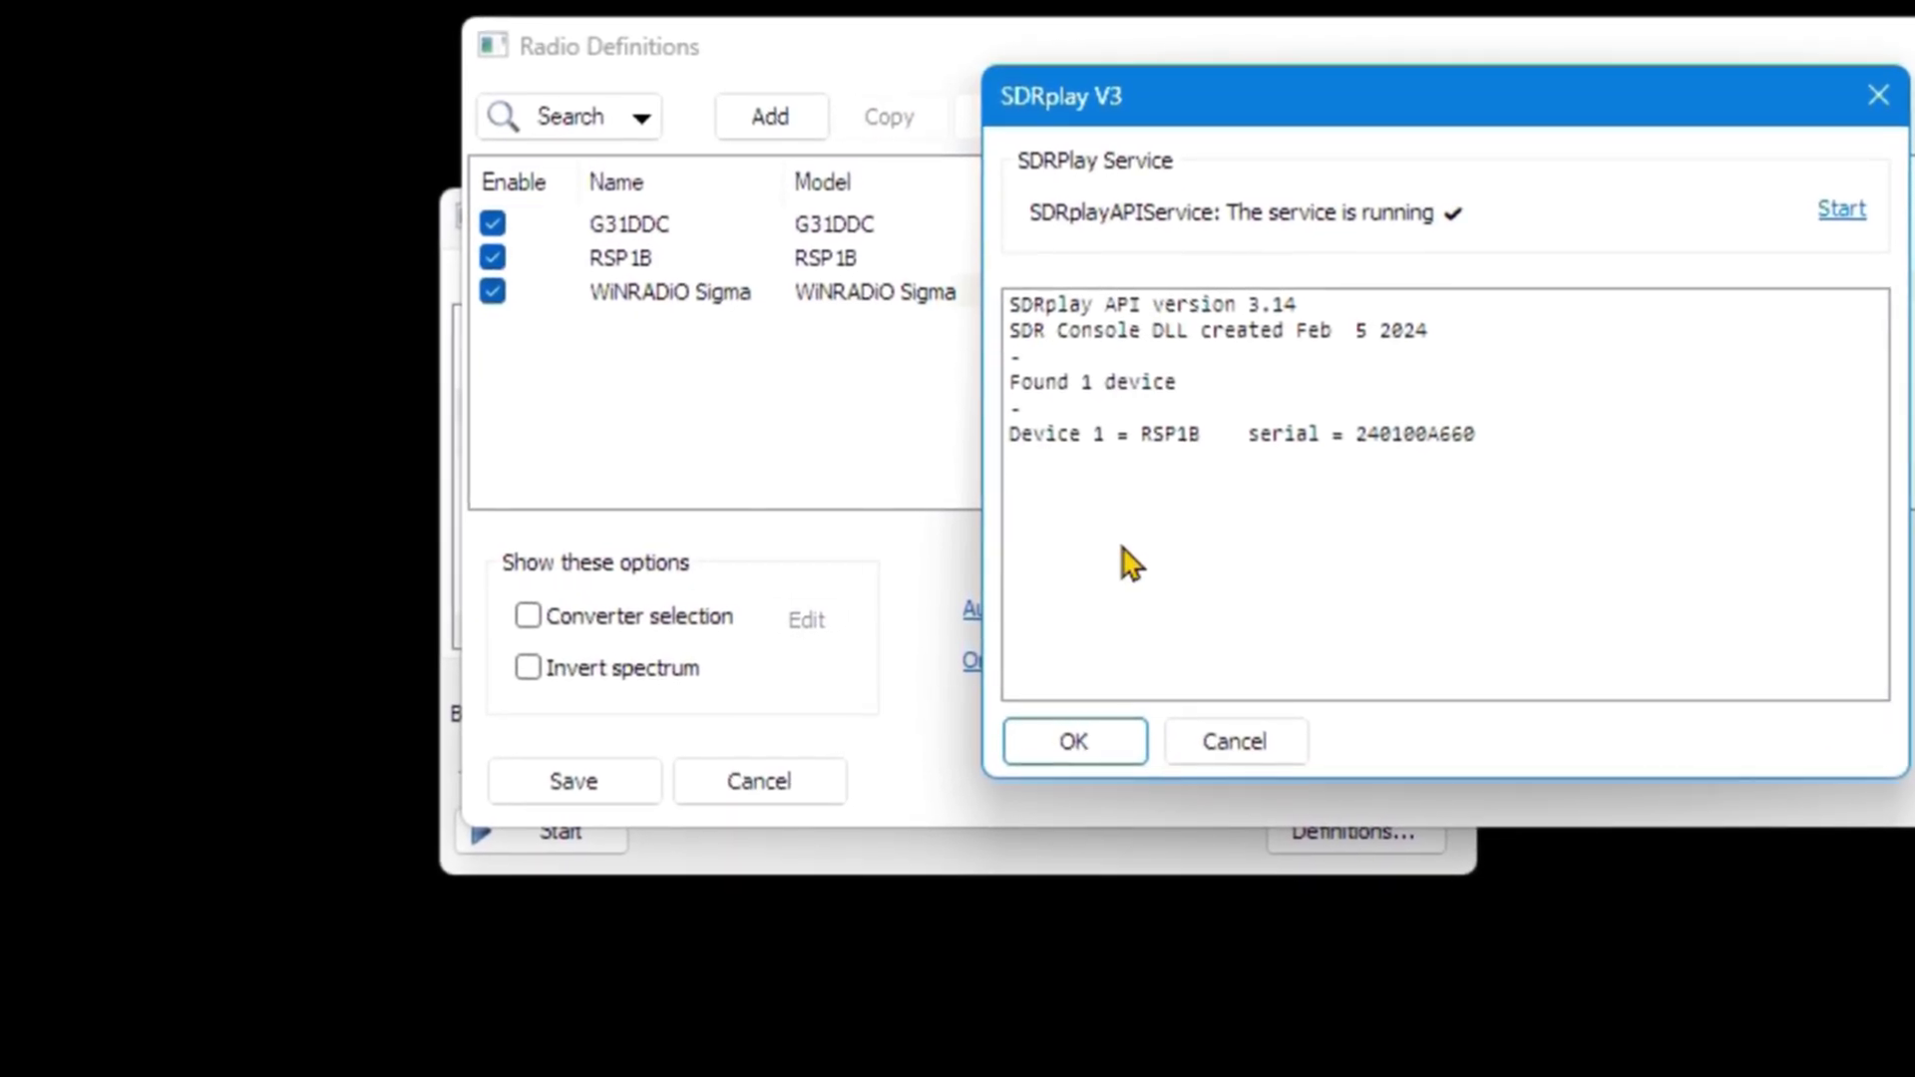
Add the found RSP1B device to the radio definitions list and save the definitions
{"action": "left_click", "coordinate": [1085, 753]}
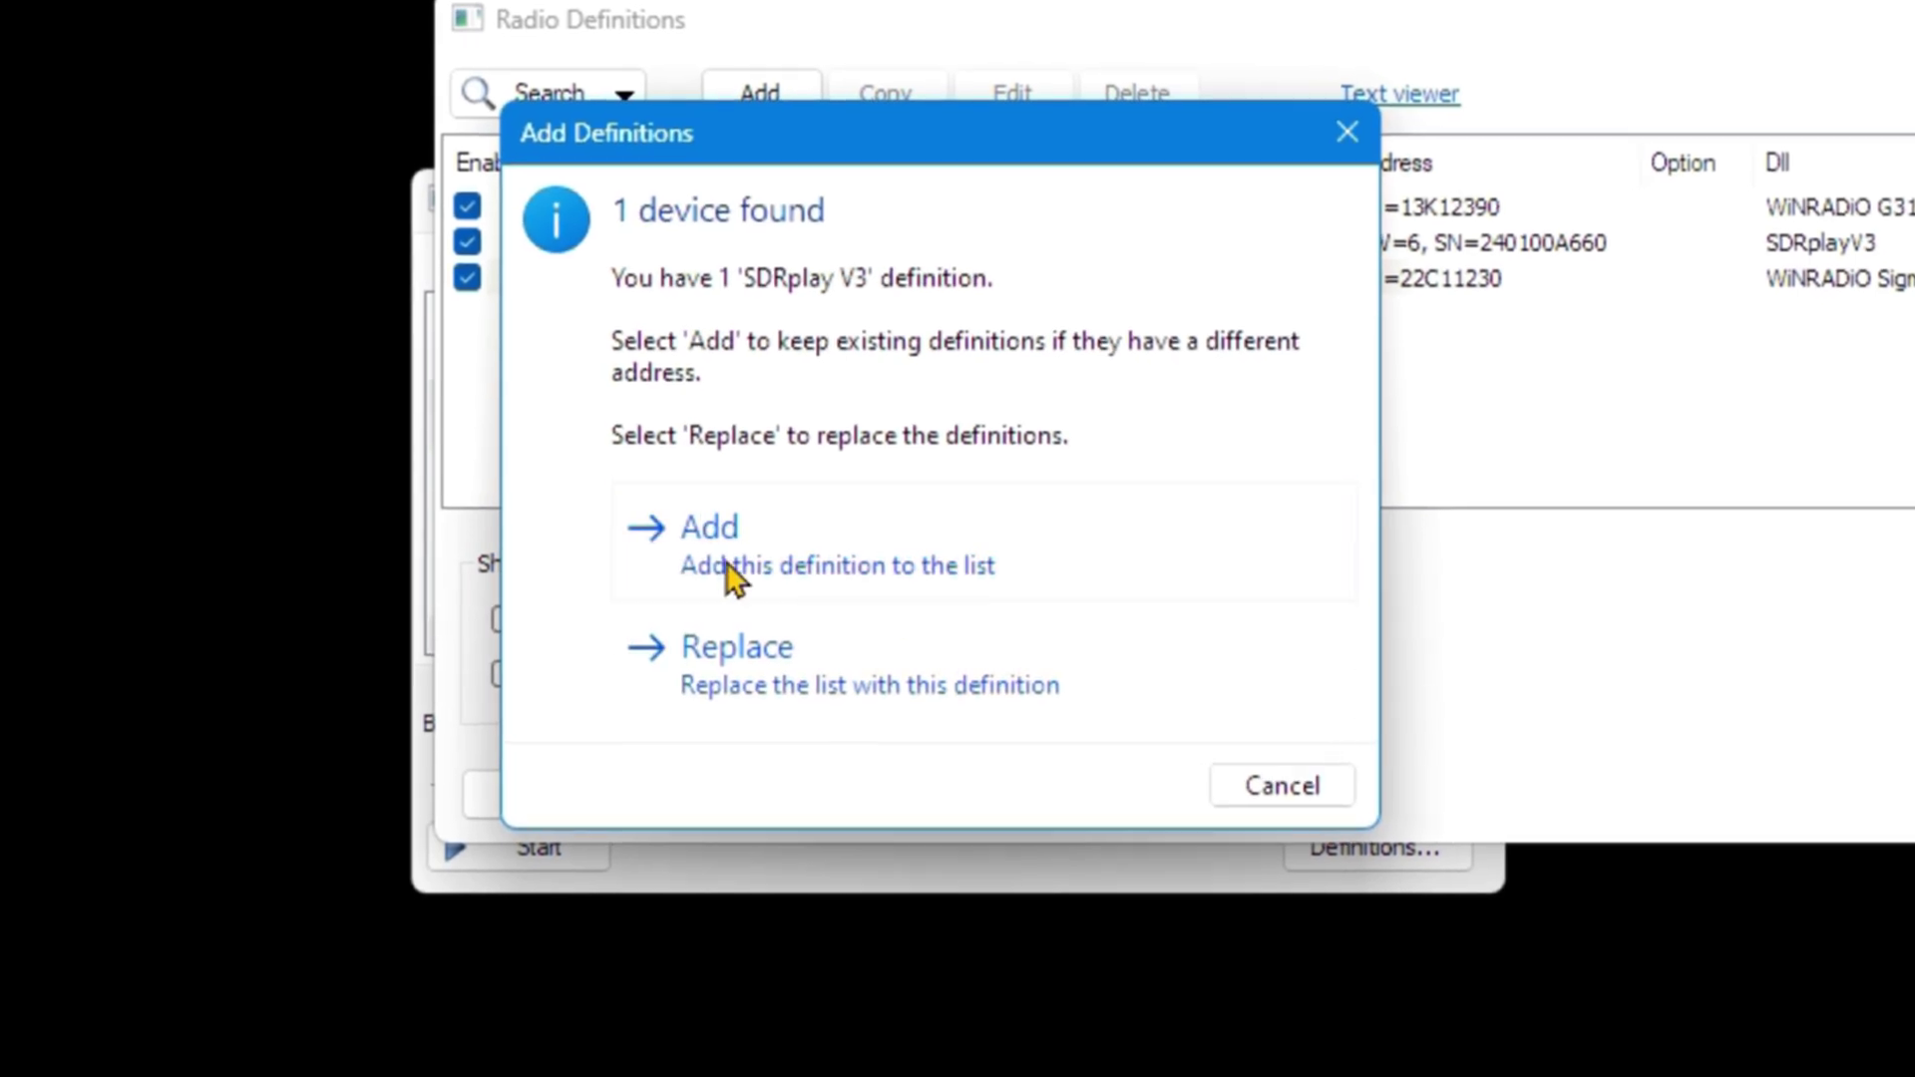
{"action": "left_click", "coordinate": [728, 571]}
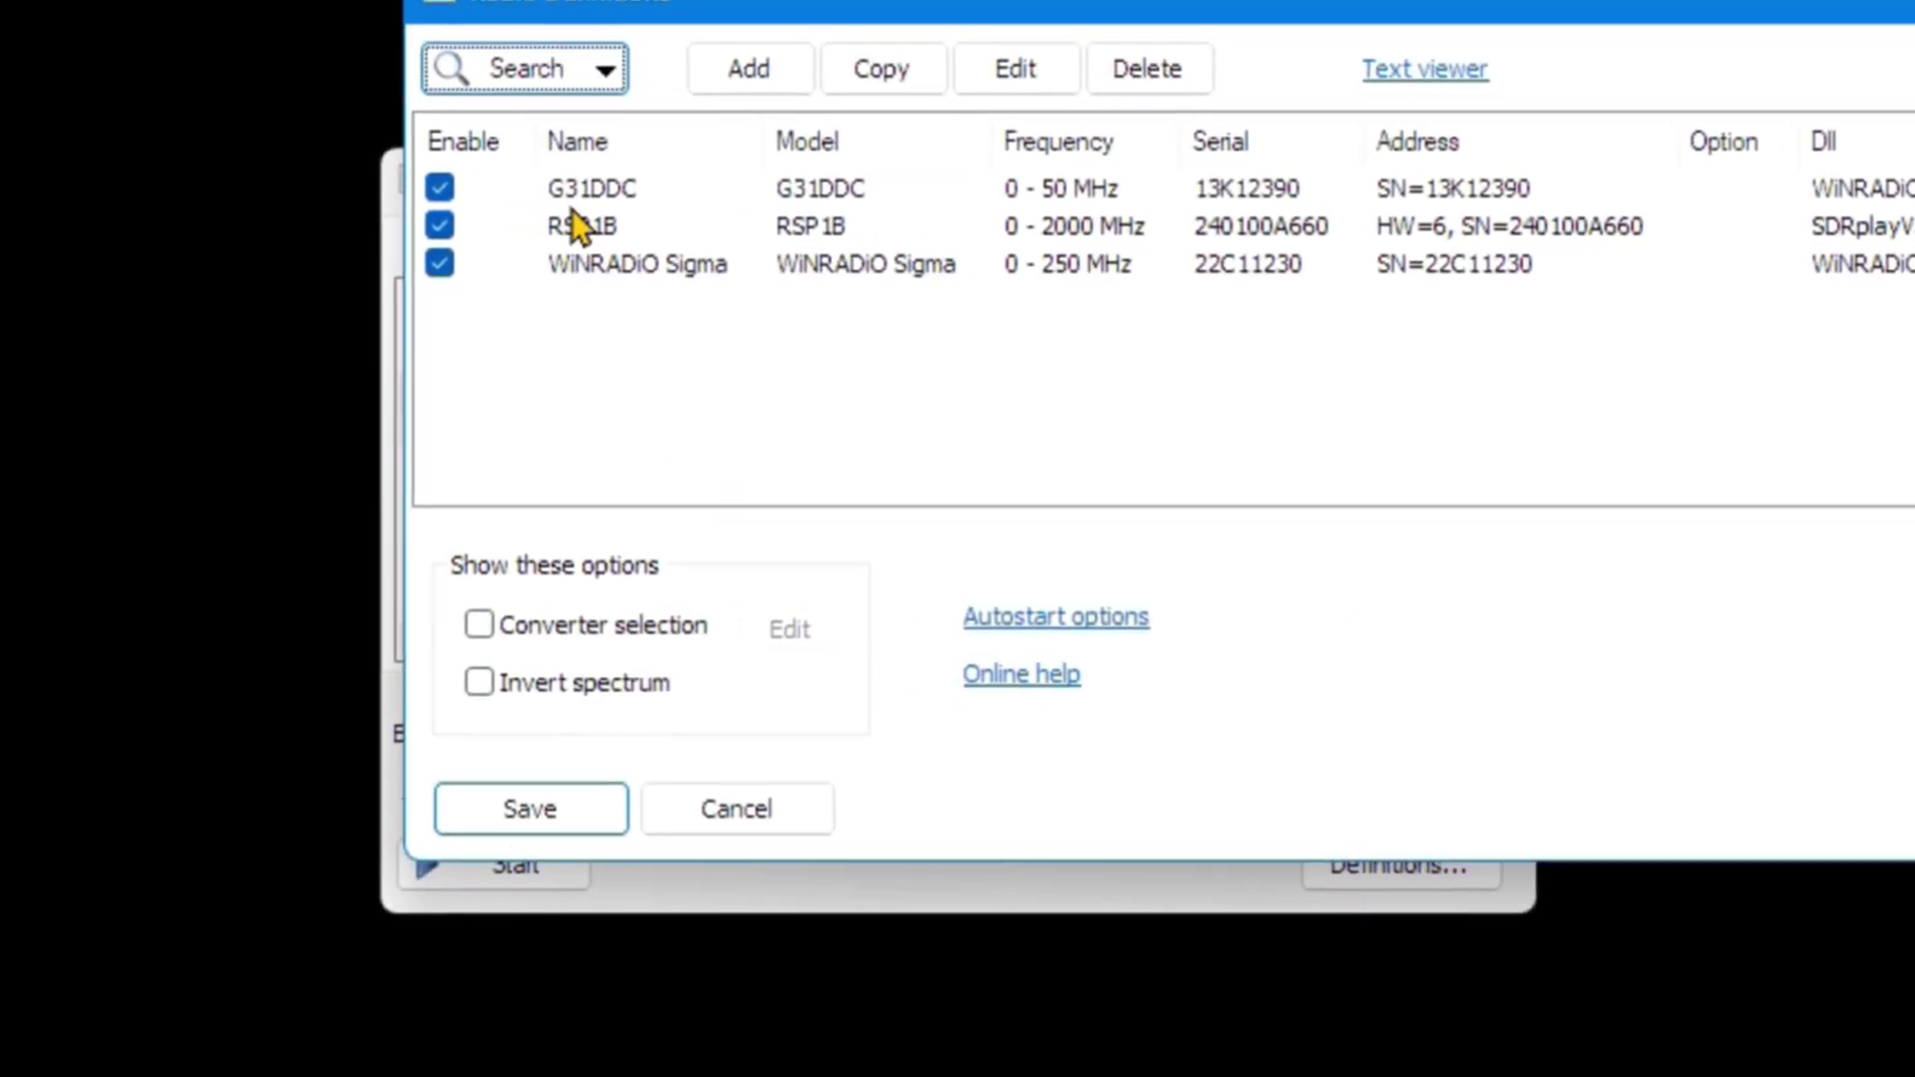
{"action": "left_click", "coordinate": [573, 221]}
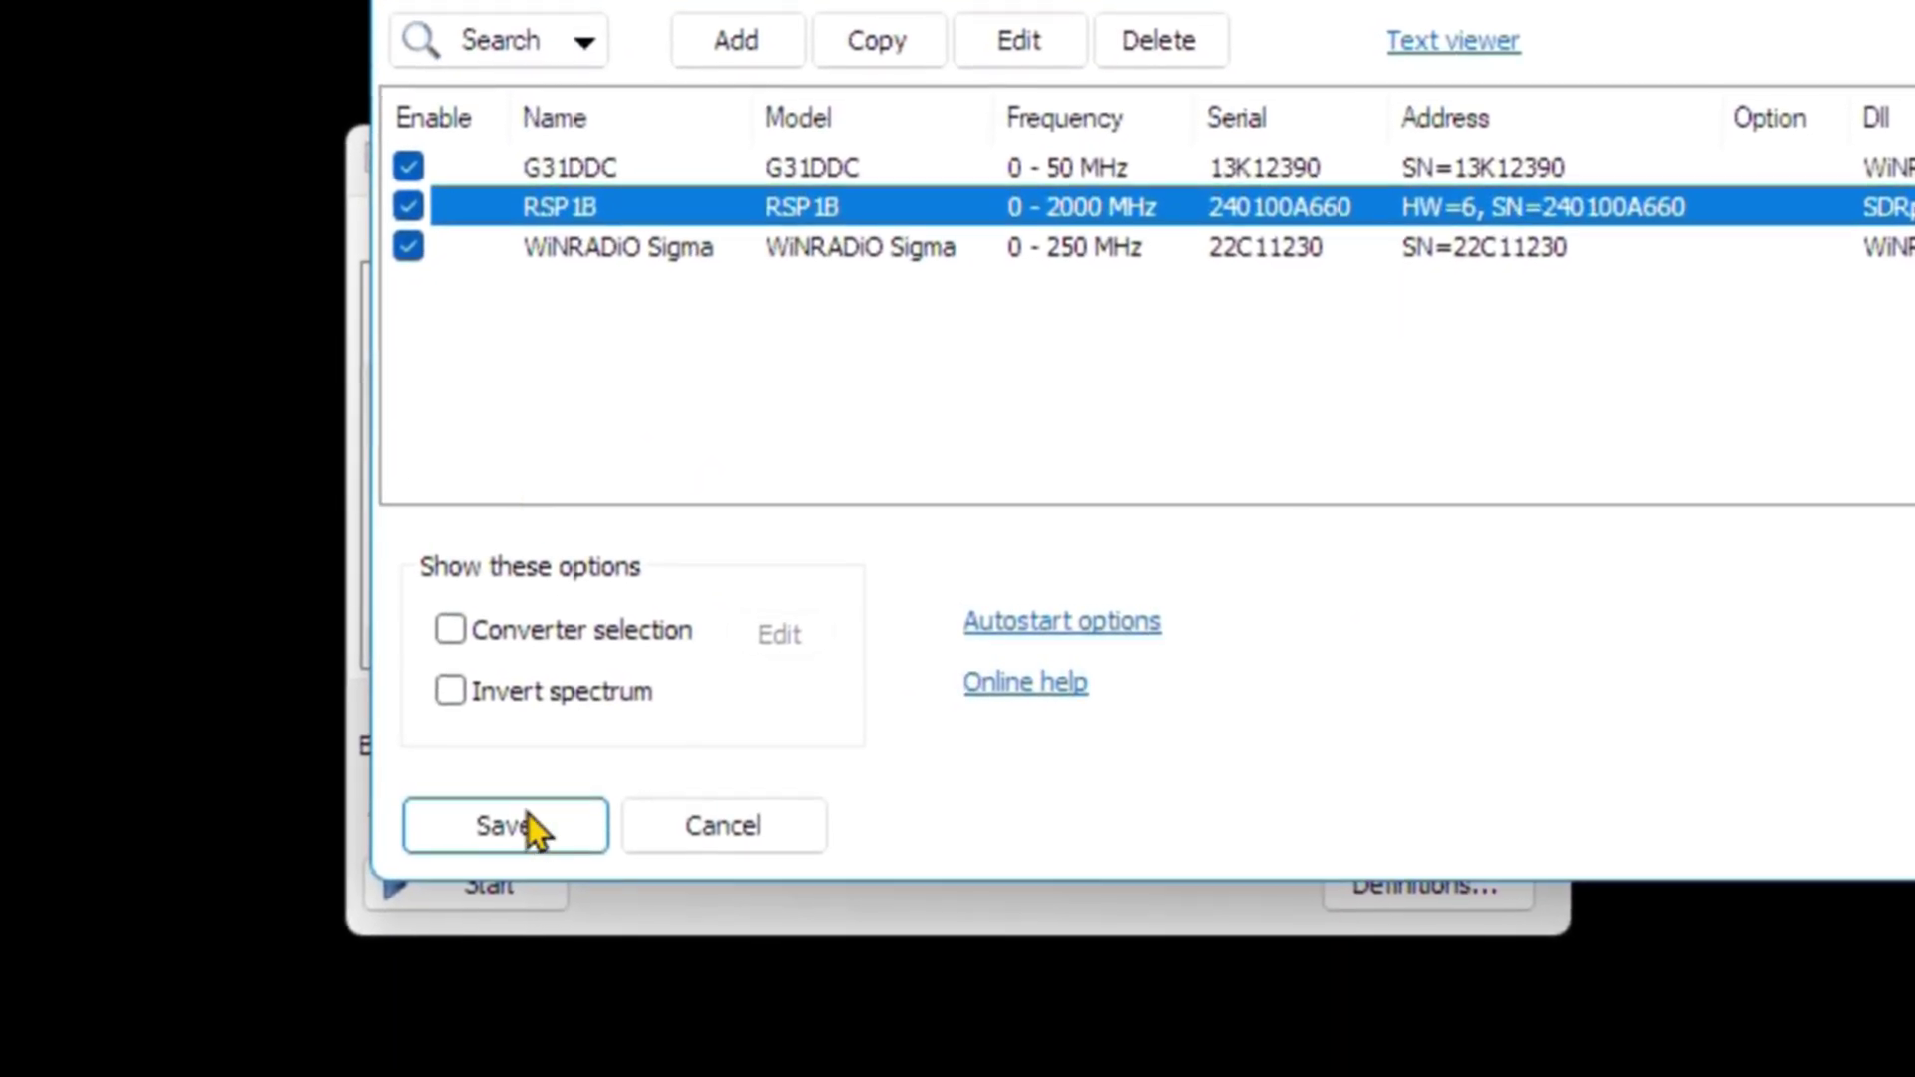
{"action": "left_click", "coordinate": [516, 832]}
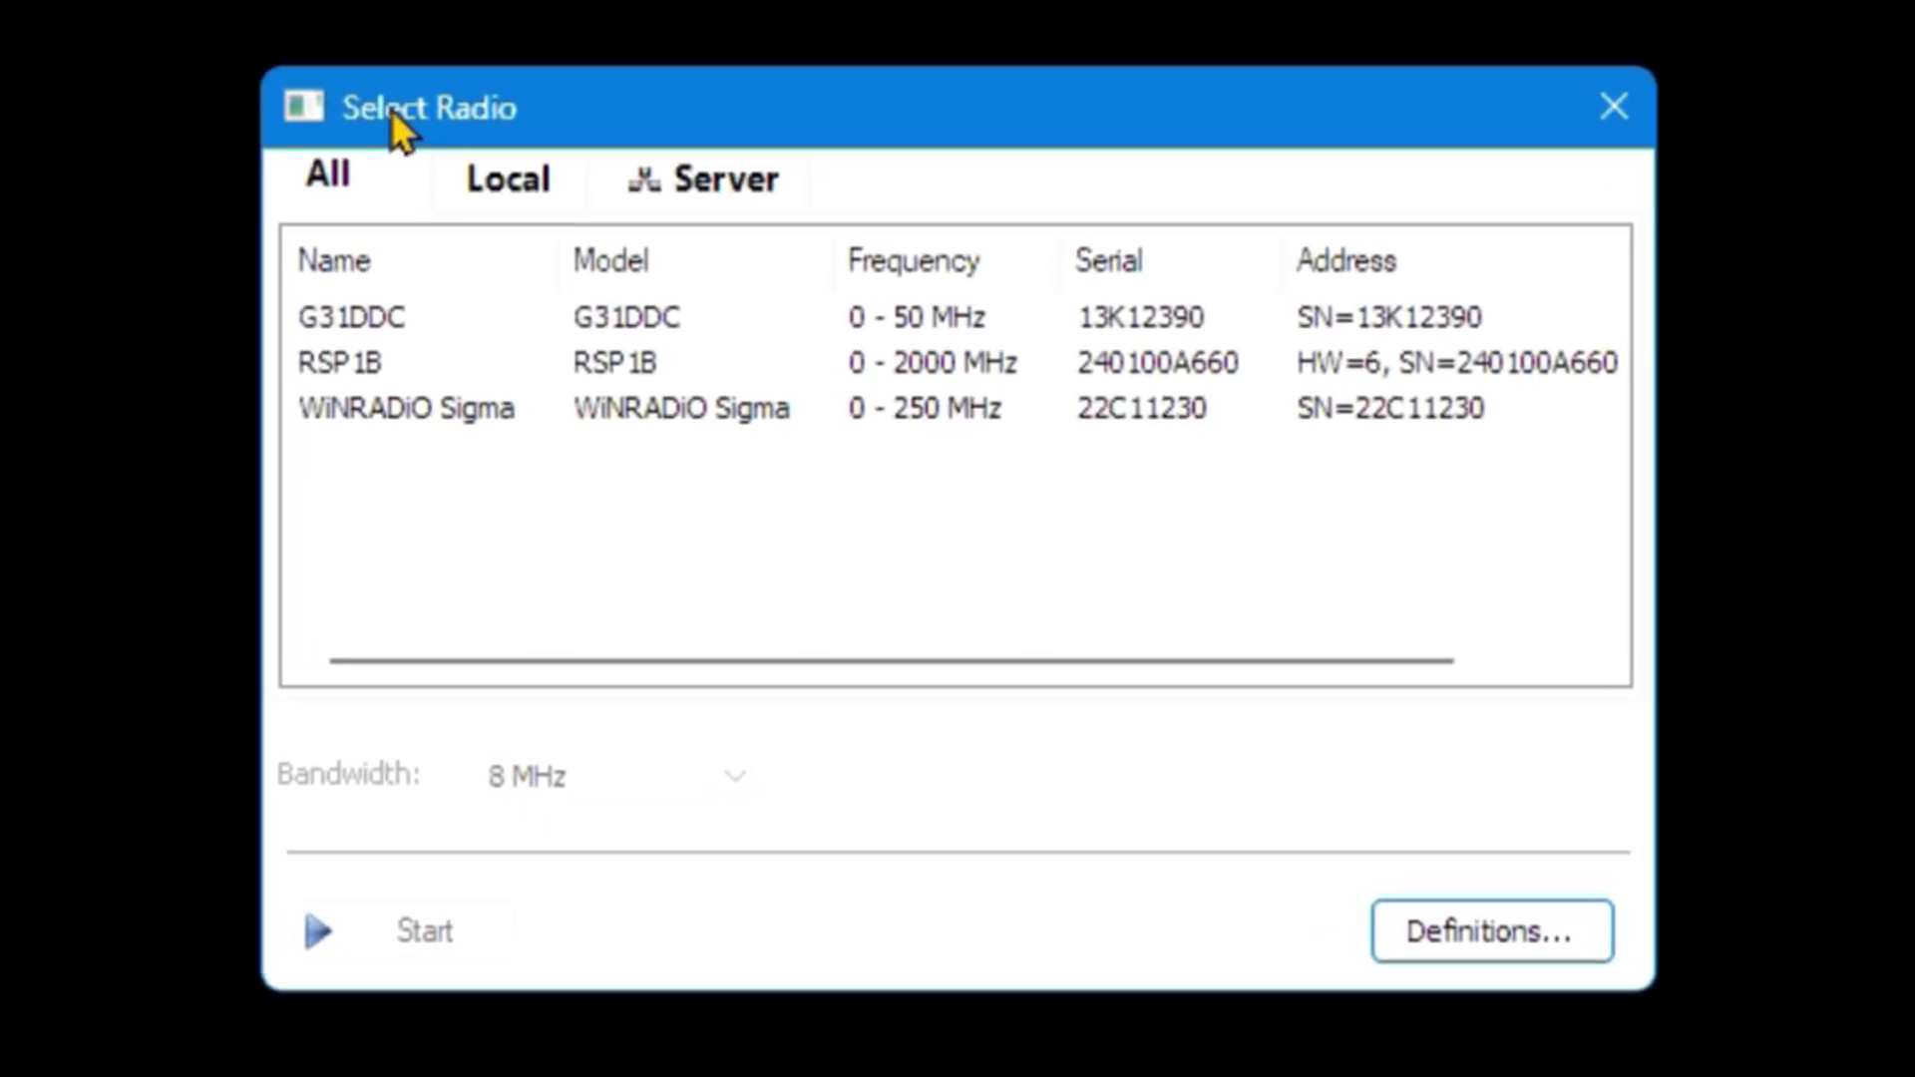
Start the RSP1B radio and move the console window lower on the desktop
{"action": "left_click", "coordinate": [365, 371]}
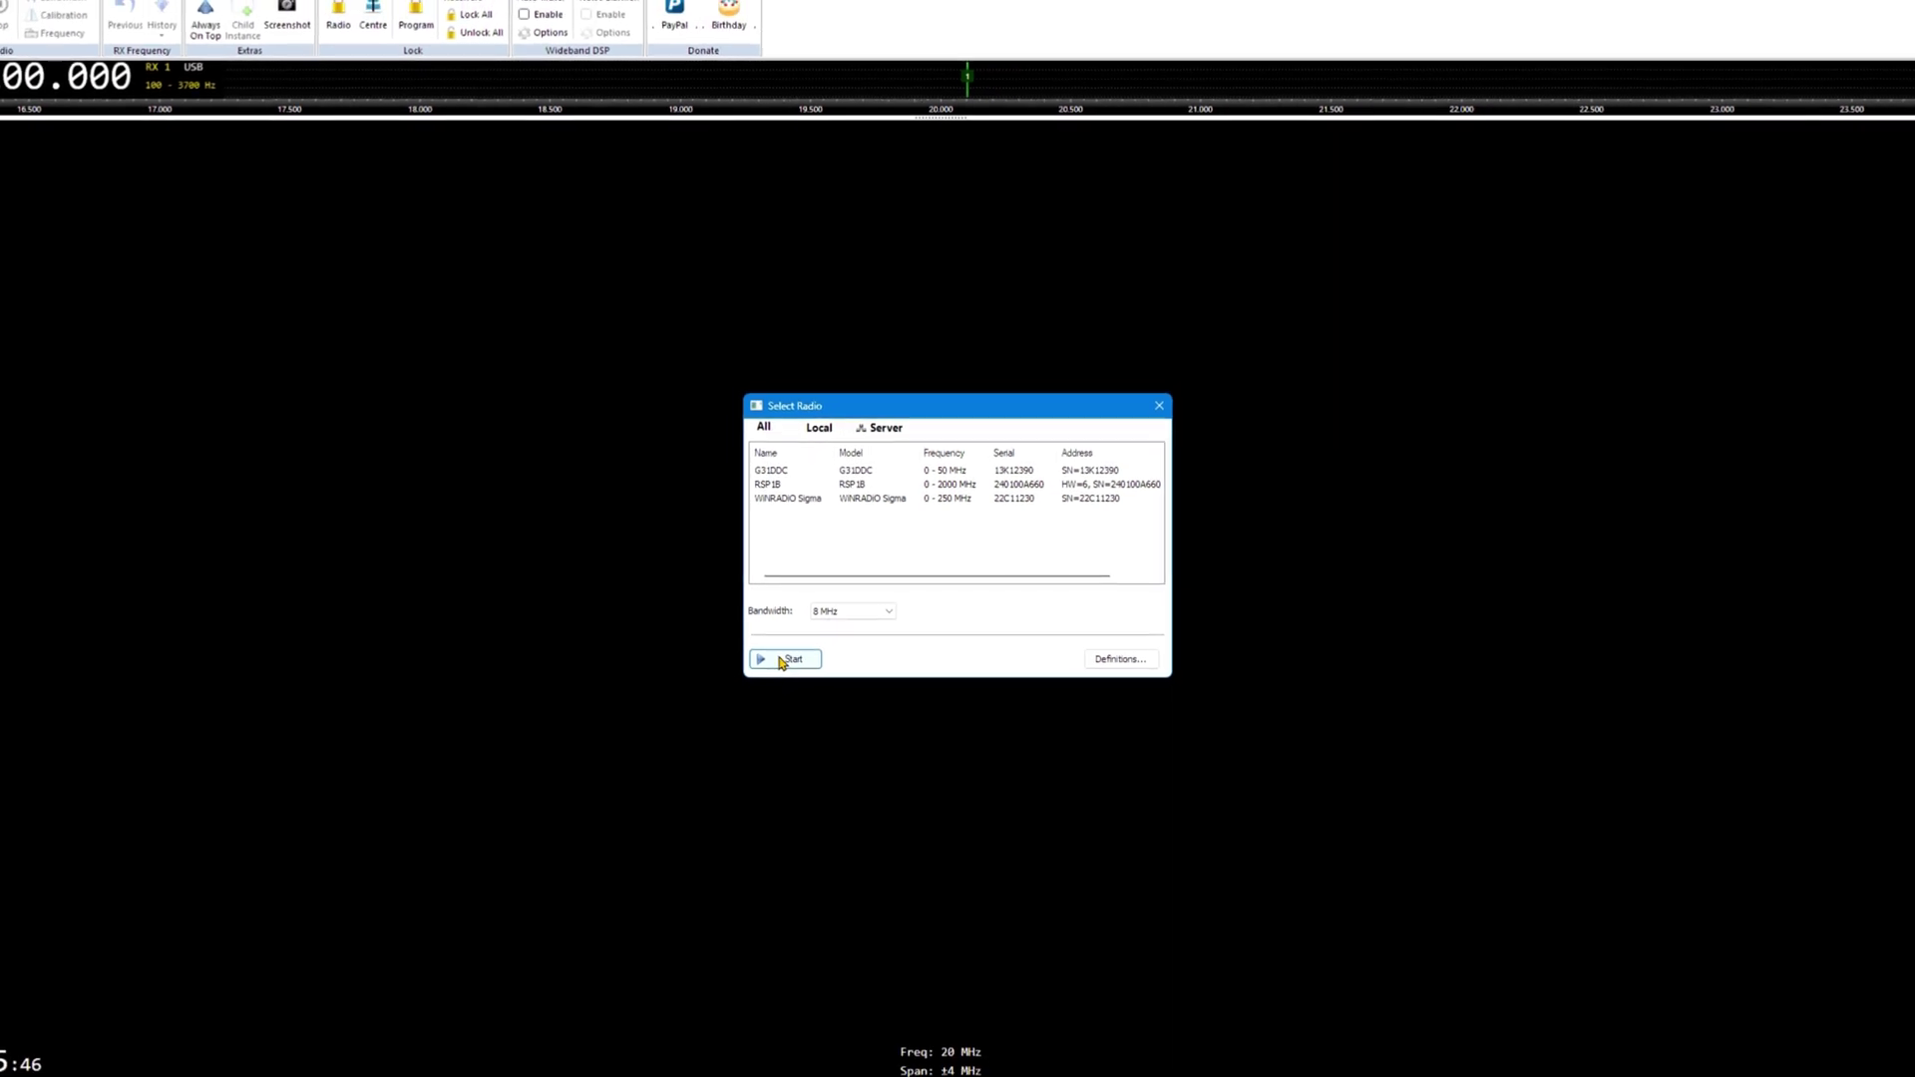
{"action": "left_click", "coordinate": [784, 659]}
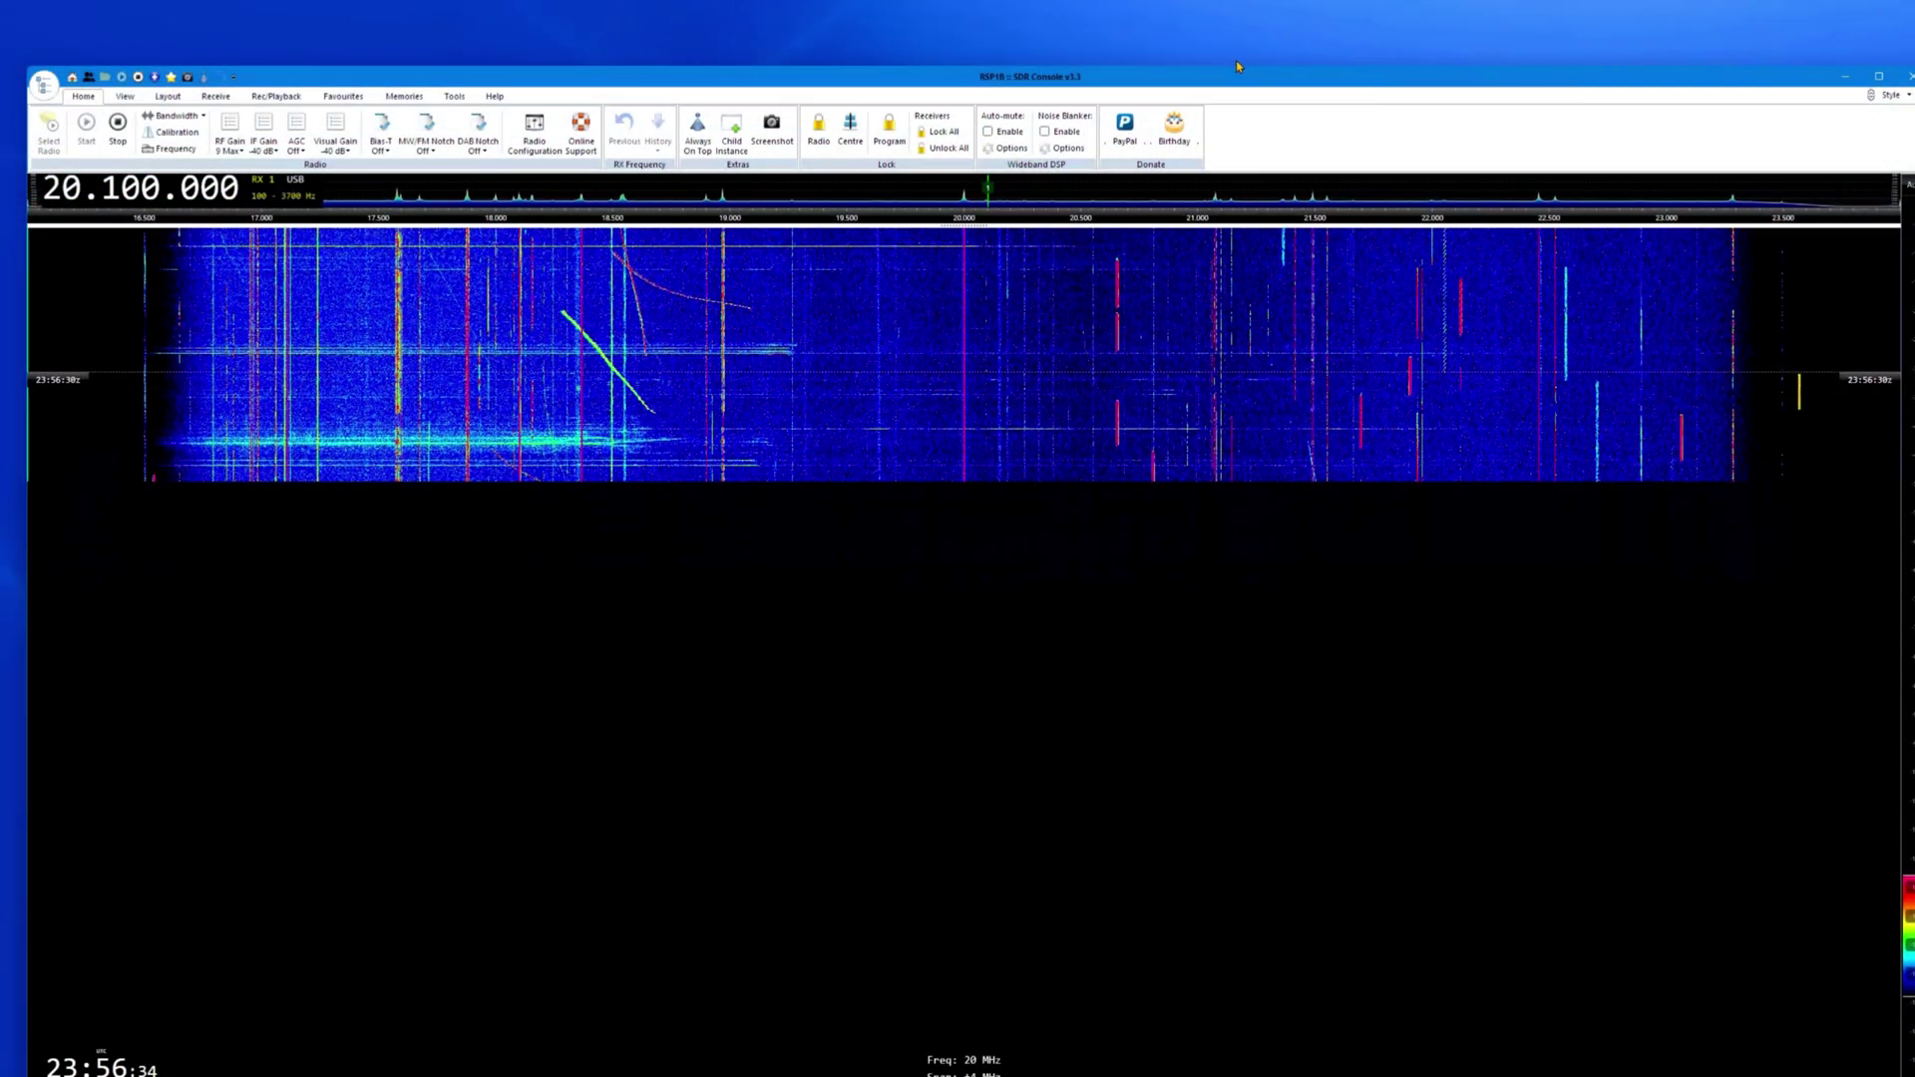
{"action": "left_click_drag", "start_coordinate": [1237, 65], "coordinate": [1237, 404]}
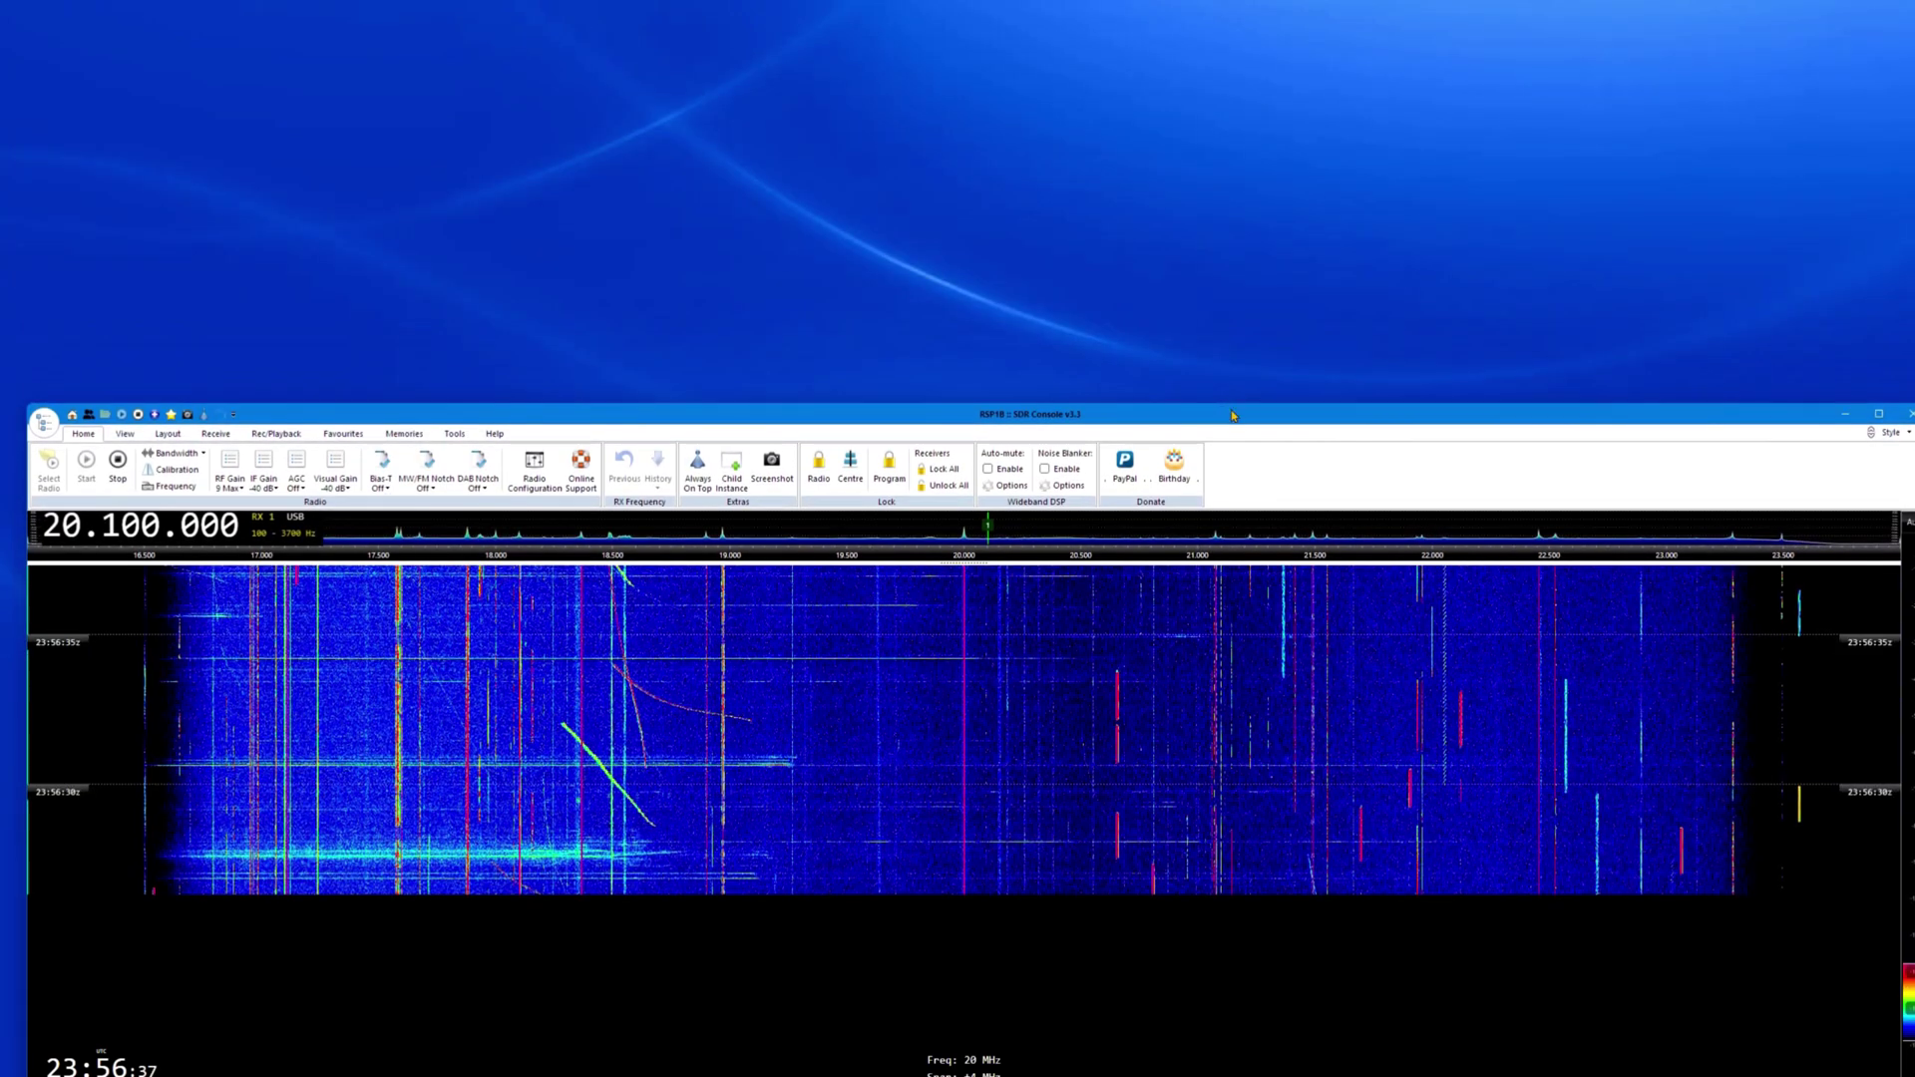
Start the data repeater on port 50050 and accept its options
{"action": "left_click", "coordinate": [125, 435]}
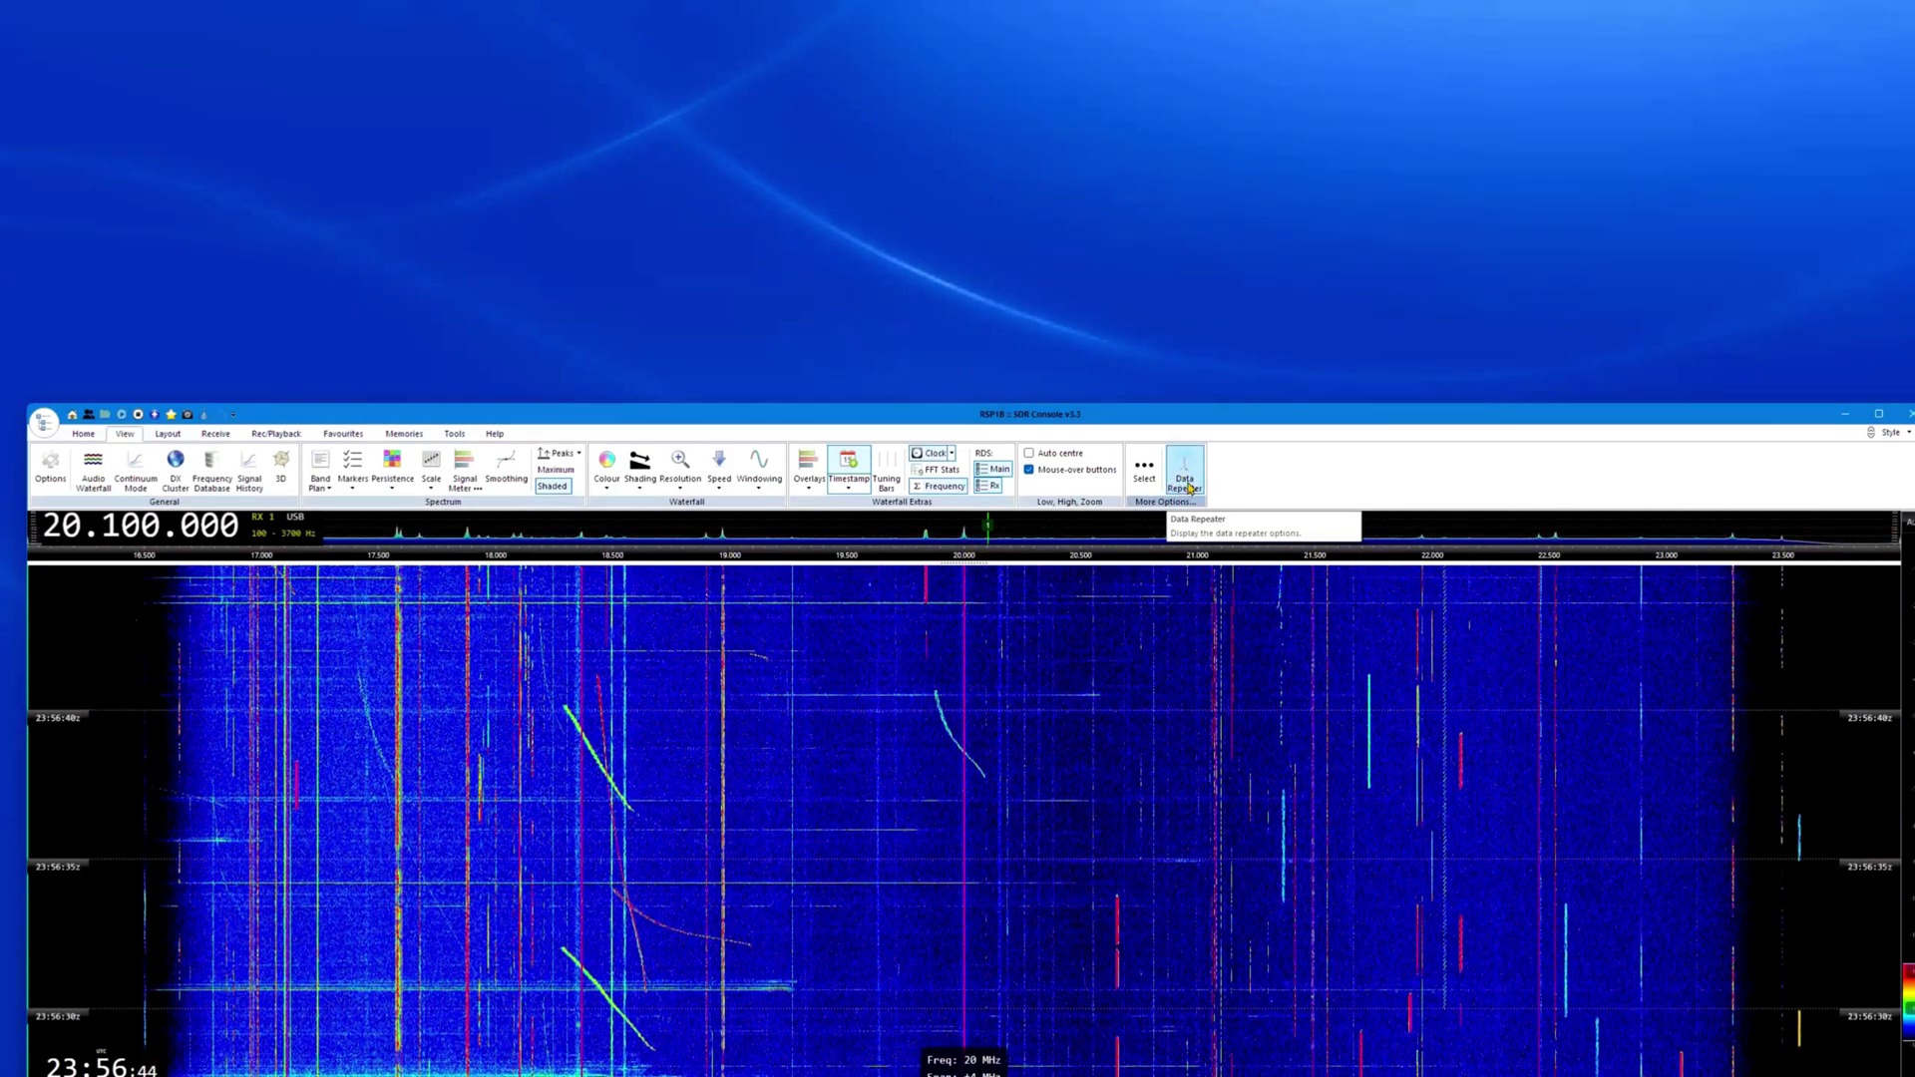
{"action": "left_click", "coordinate": [1187, 484]}
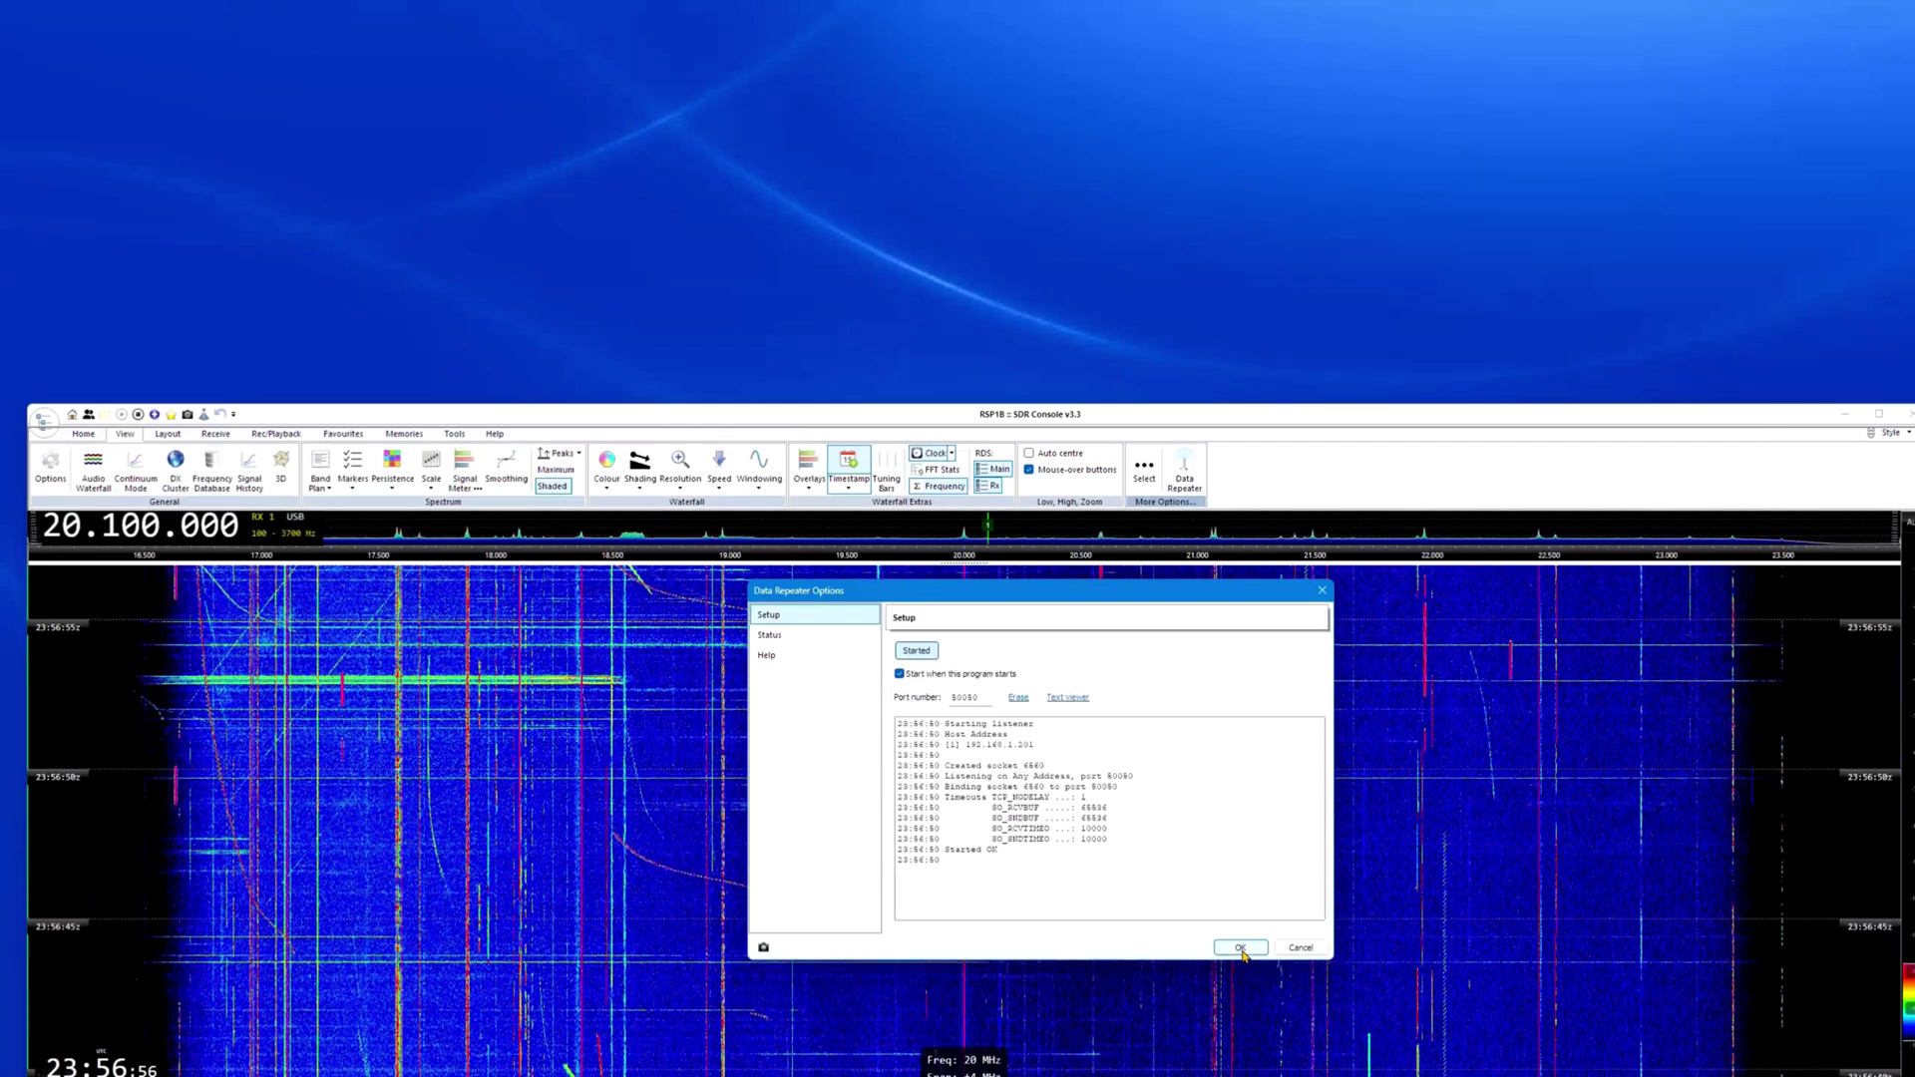
{"action": "left_click", "coordinate": [1241, 950]}
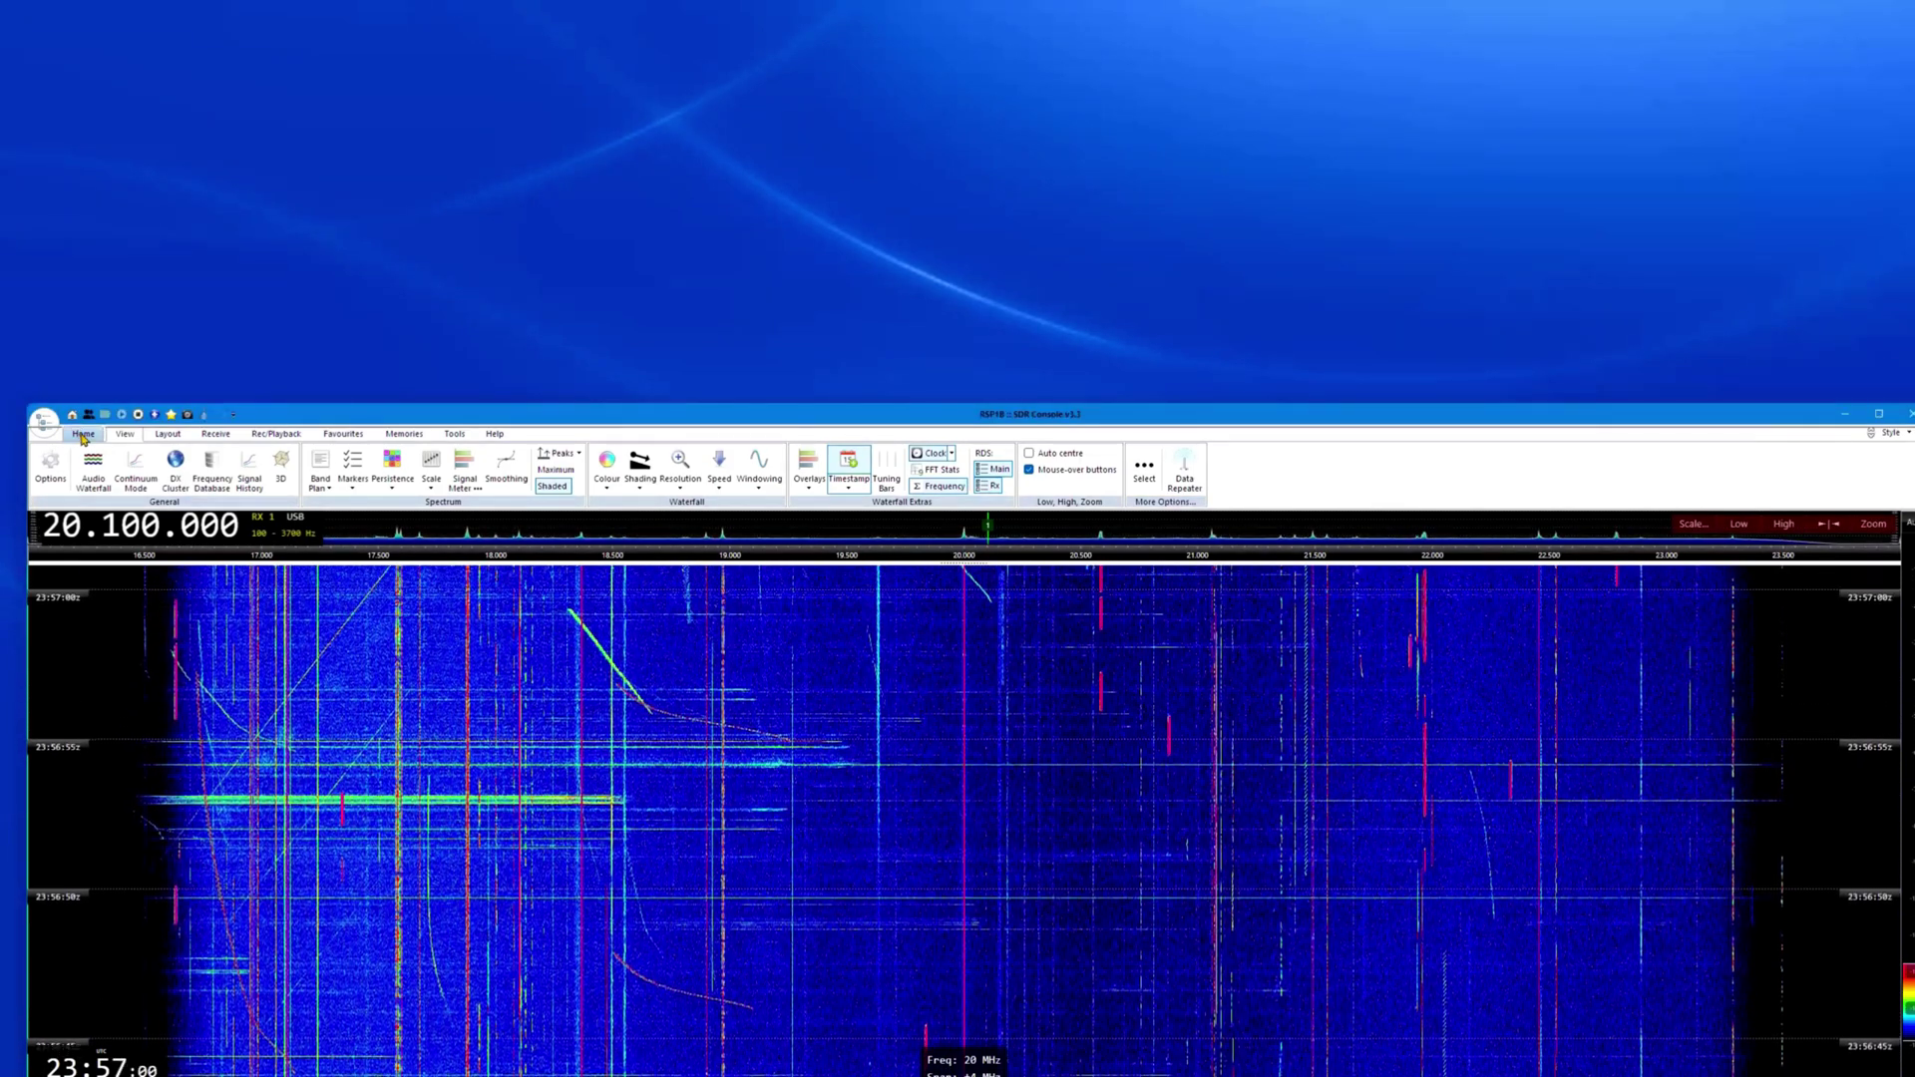
Set the radio's RF gain to 9 Max, IF gain to -40 dB and visual gain to -40 dB
{"action": "left_click", "coordinate": [82, 436]}
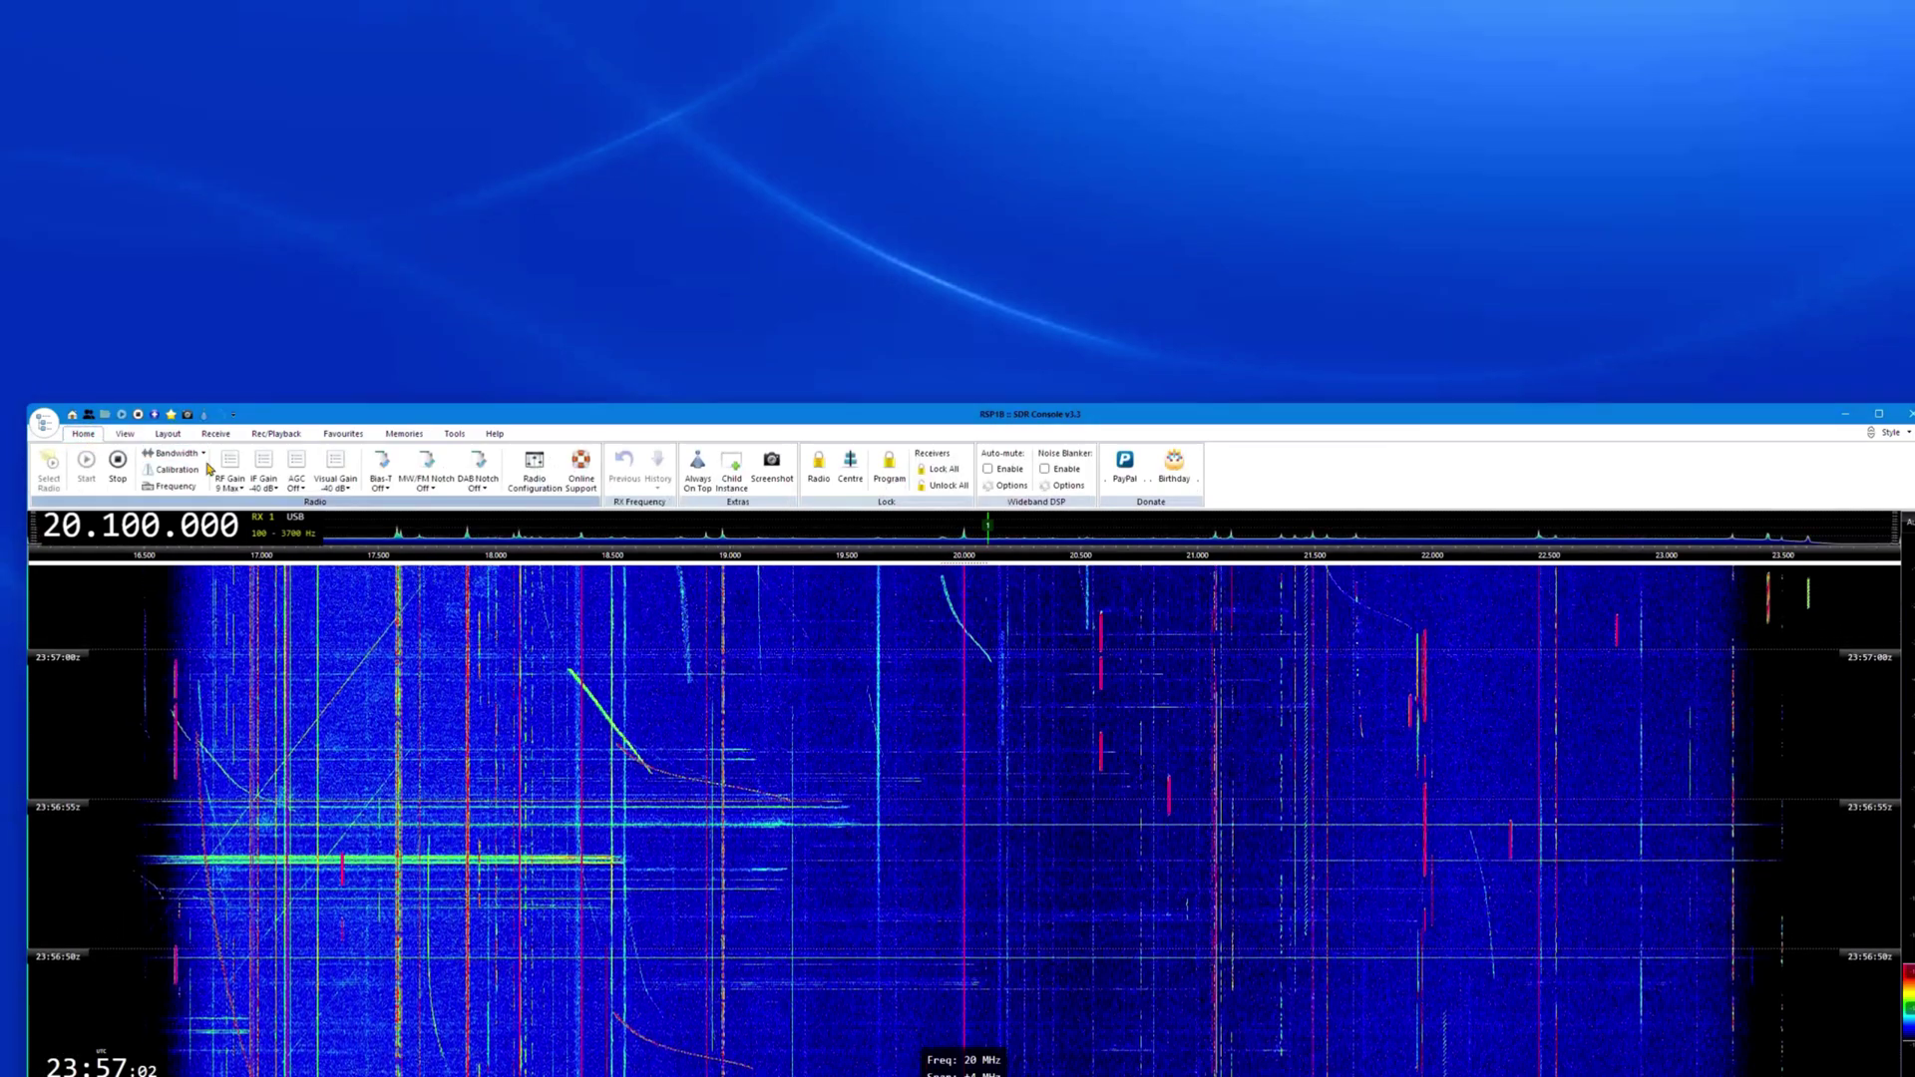
{"action": "left_click", "coordinate": [229, 475]}
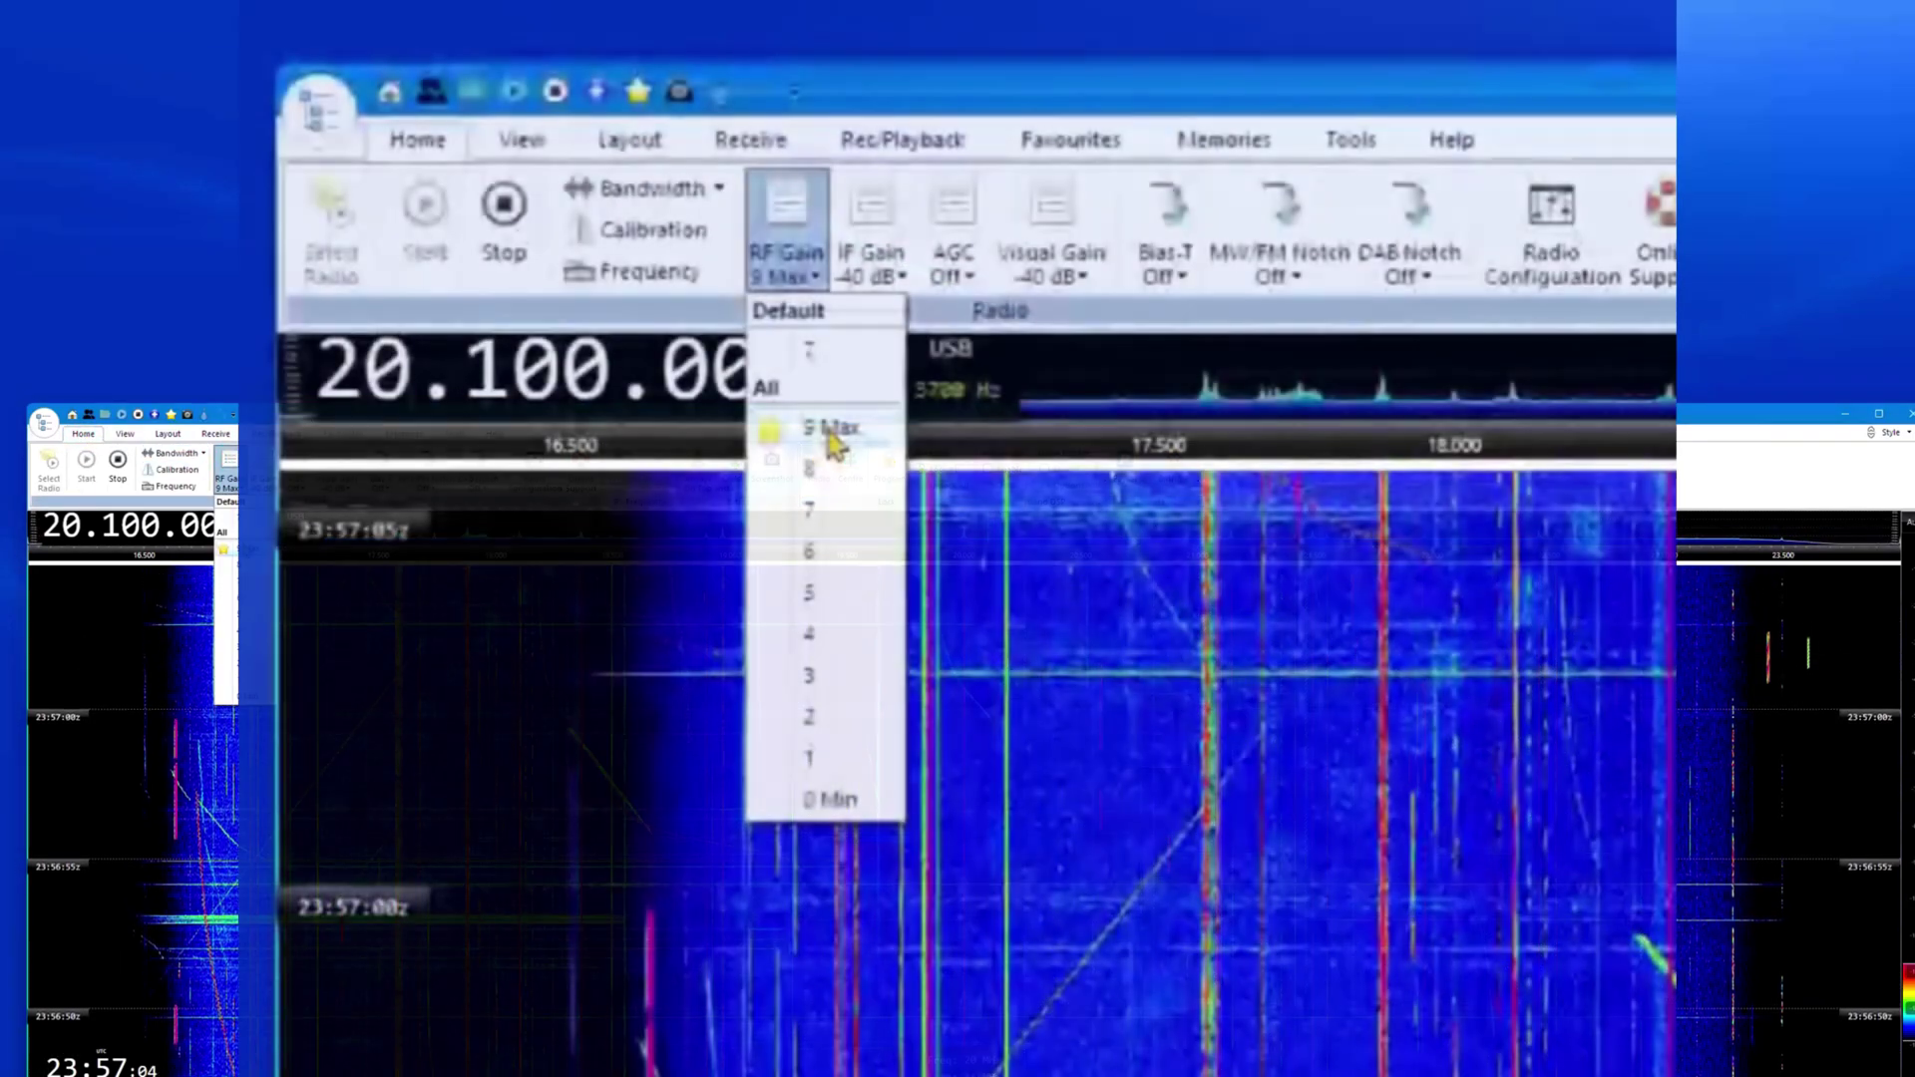
{"action": "left_click", "coordinate": [260, 482]}
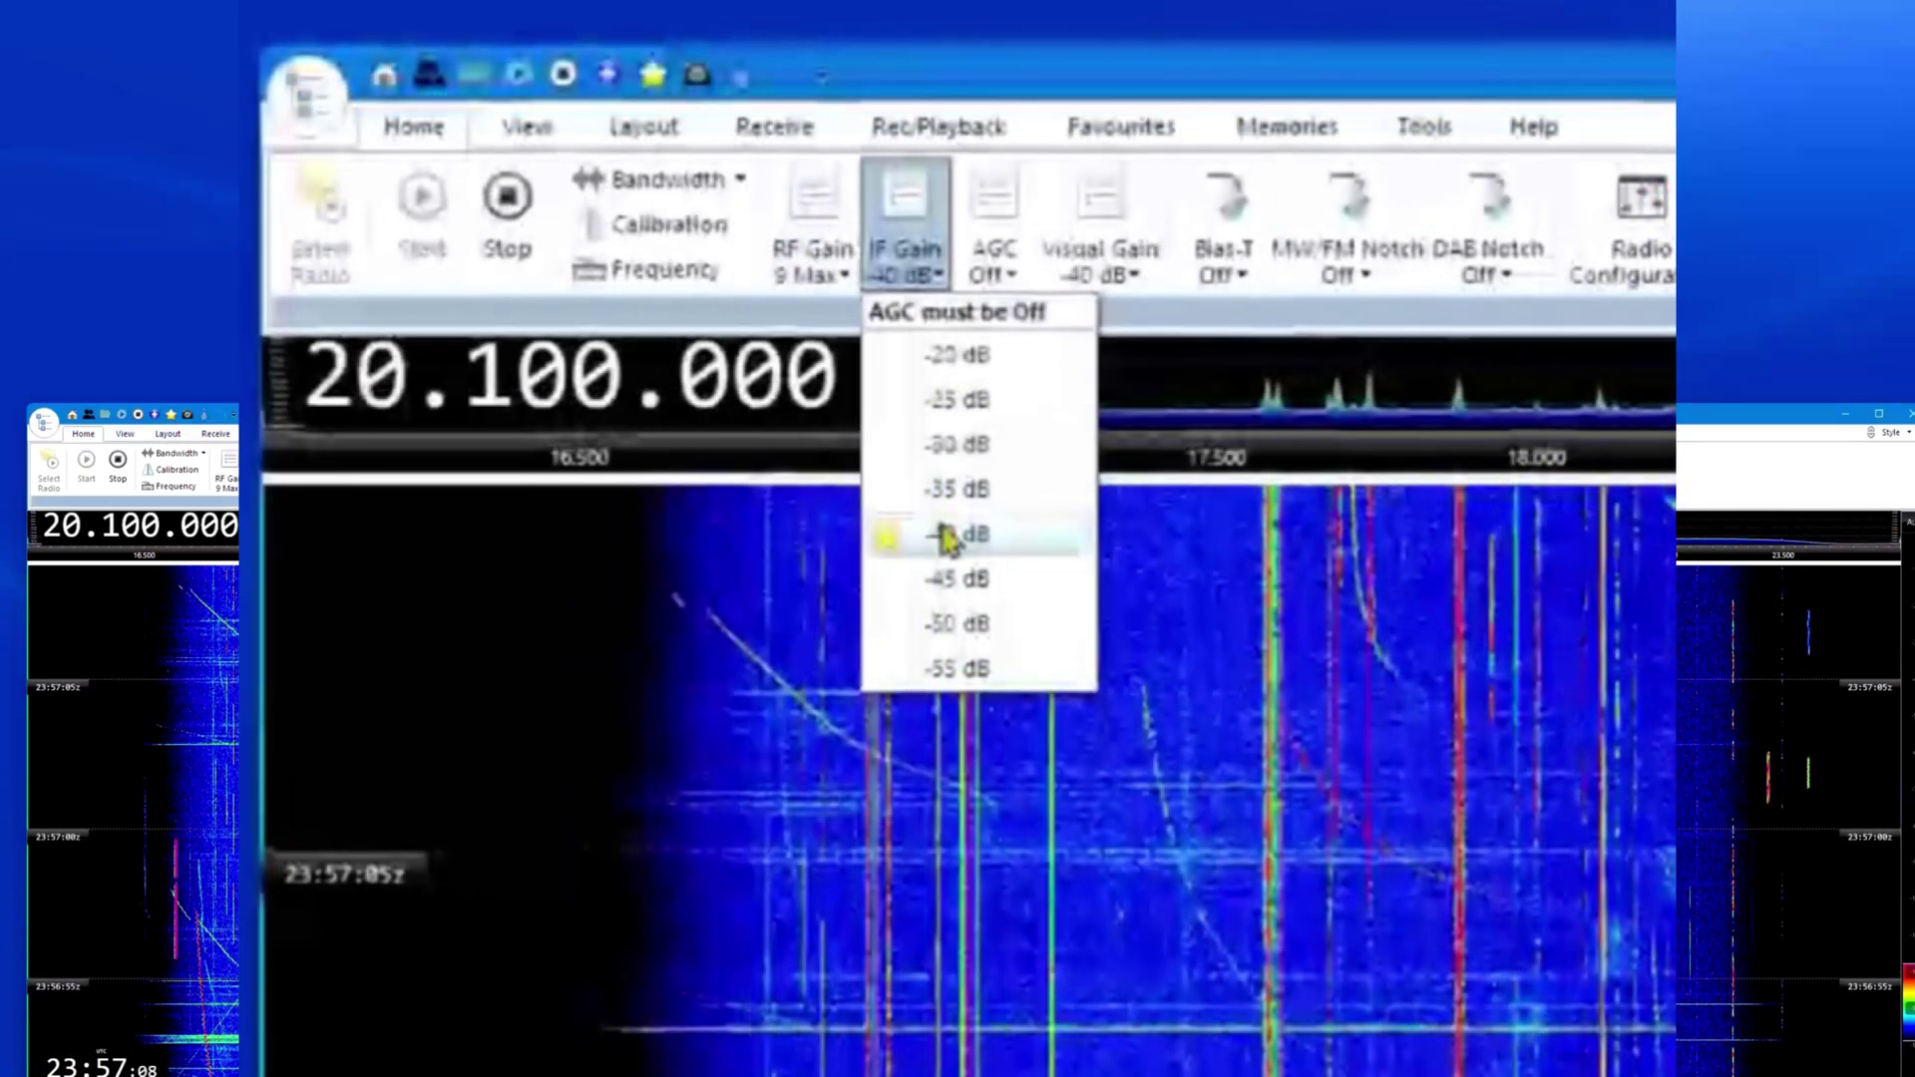
{"action": "left_click", "coordinate": [324, 482]}
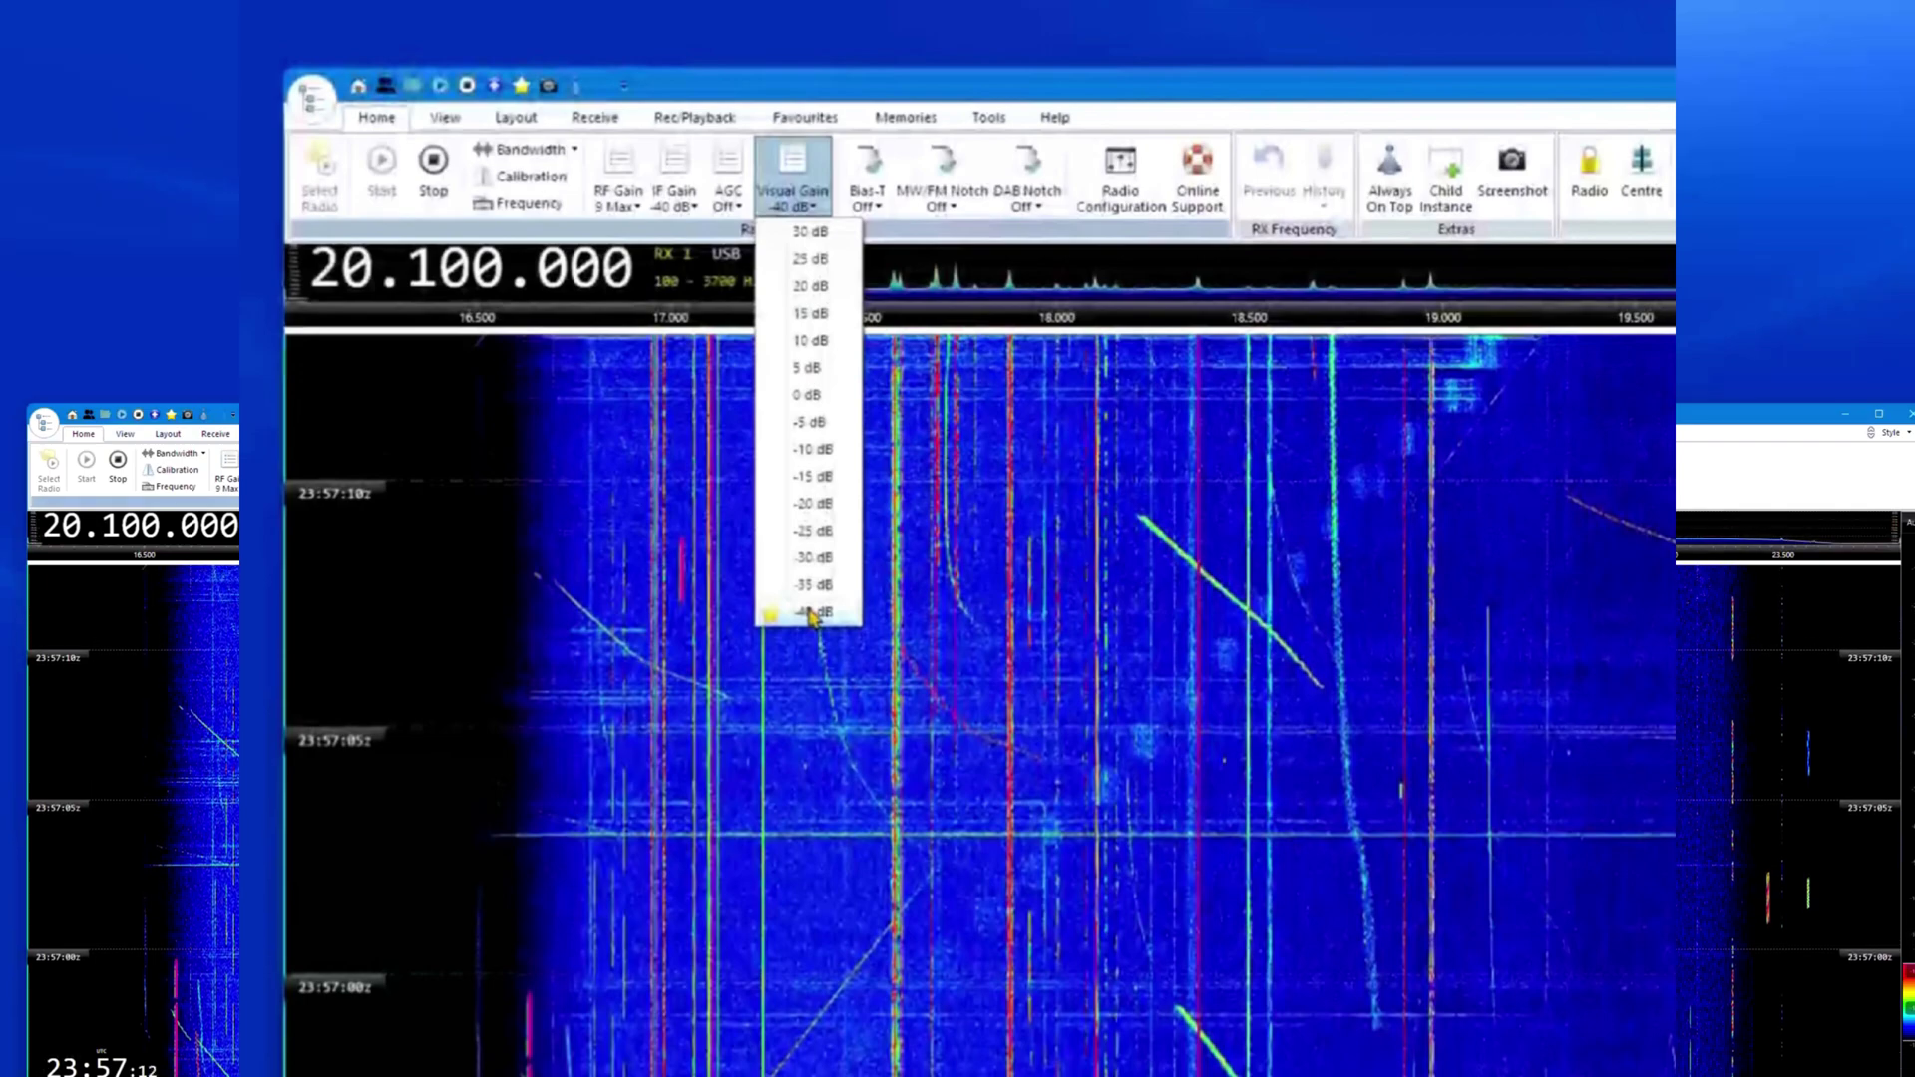
{"action": "left_click", "coordinate": [810, 611]}
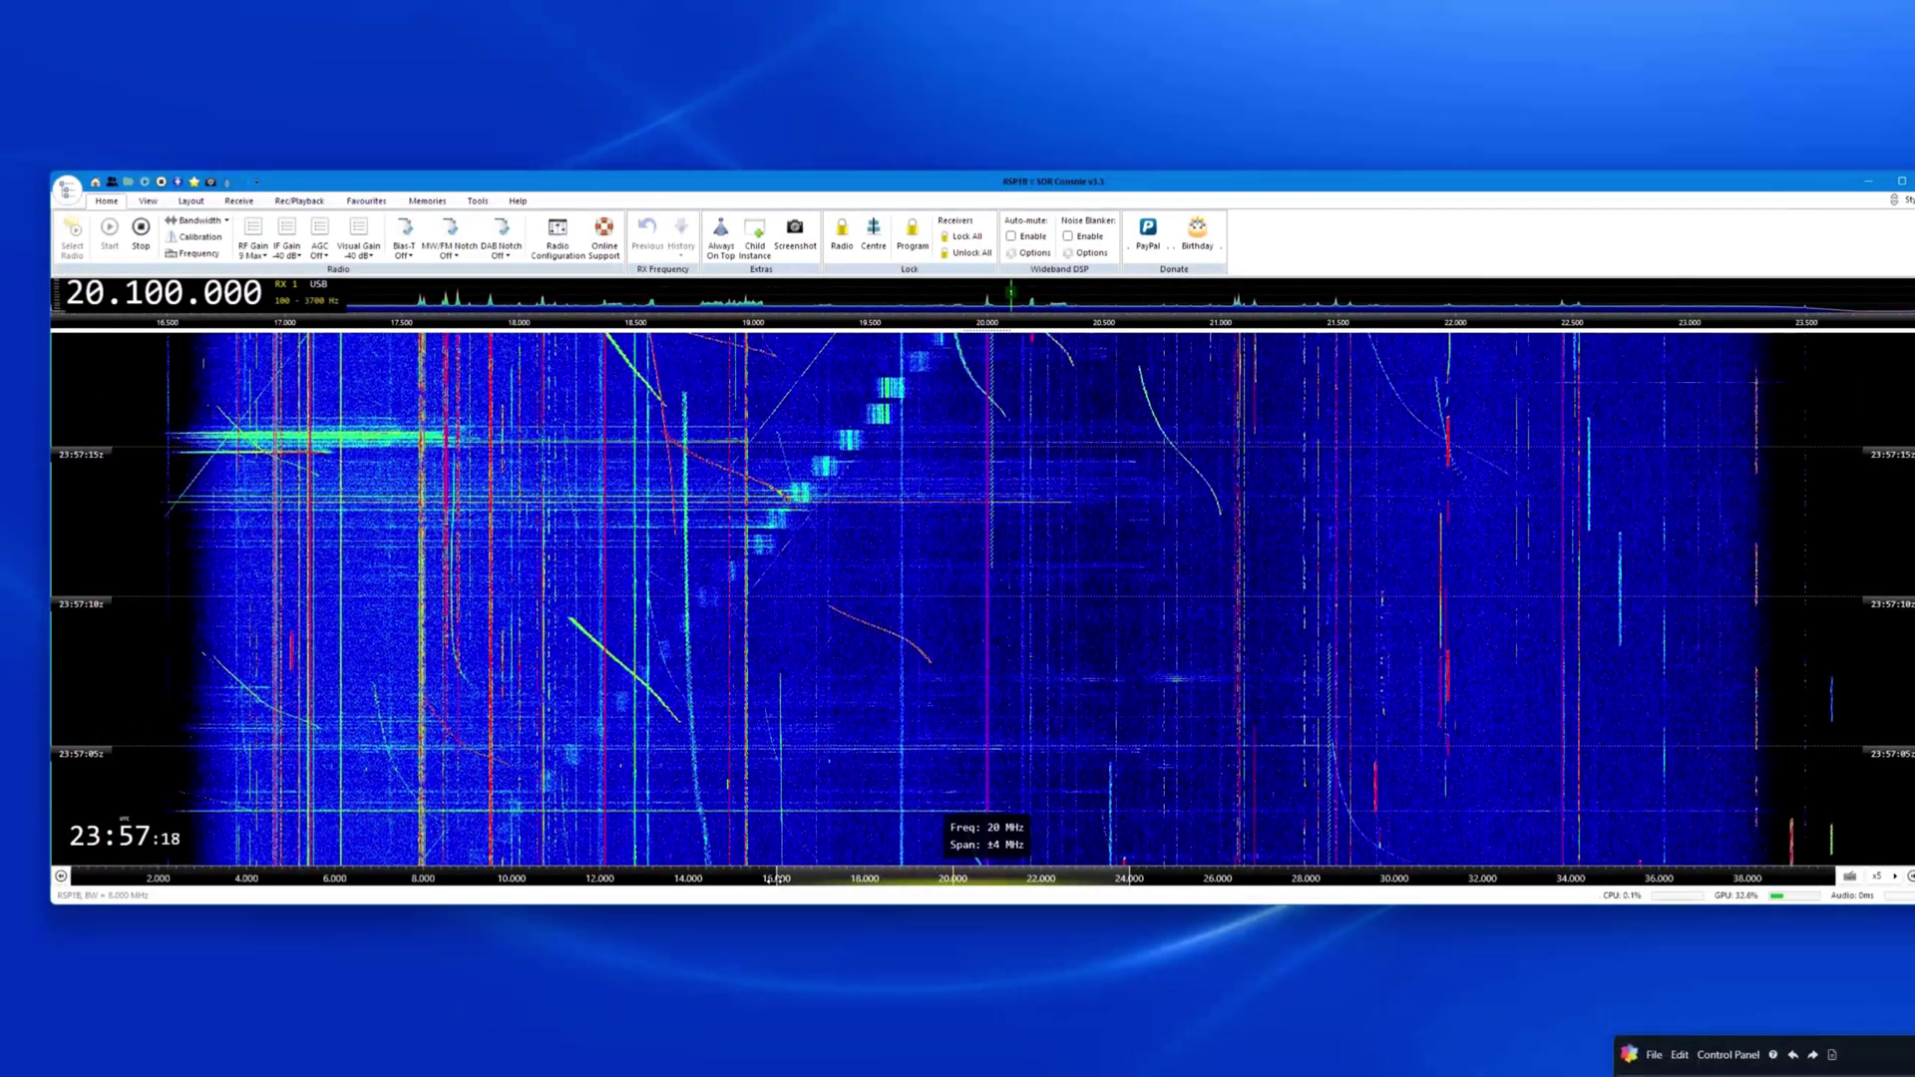
{"action": "left_click_drag", "start_coordinate": [776, 877], "coordinate": [780, 878]}
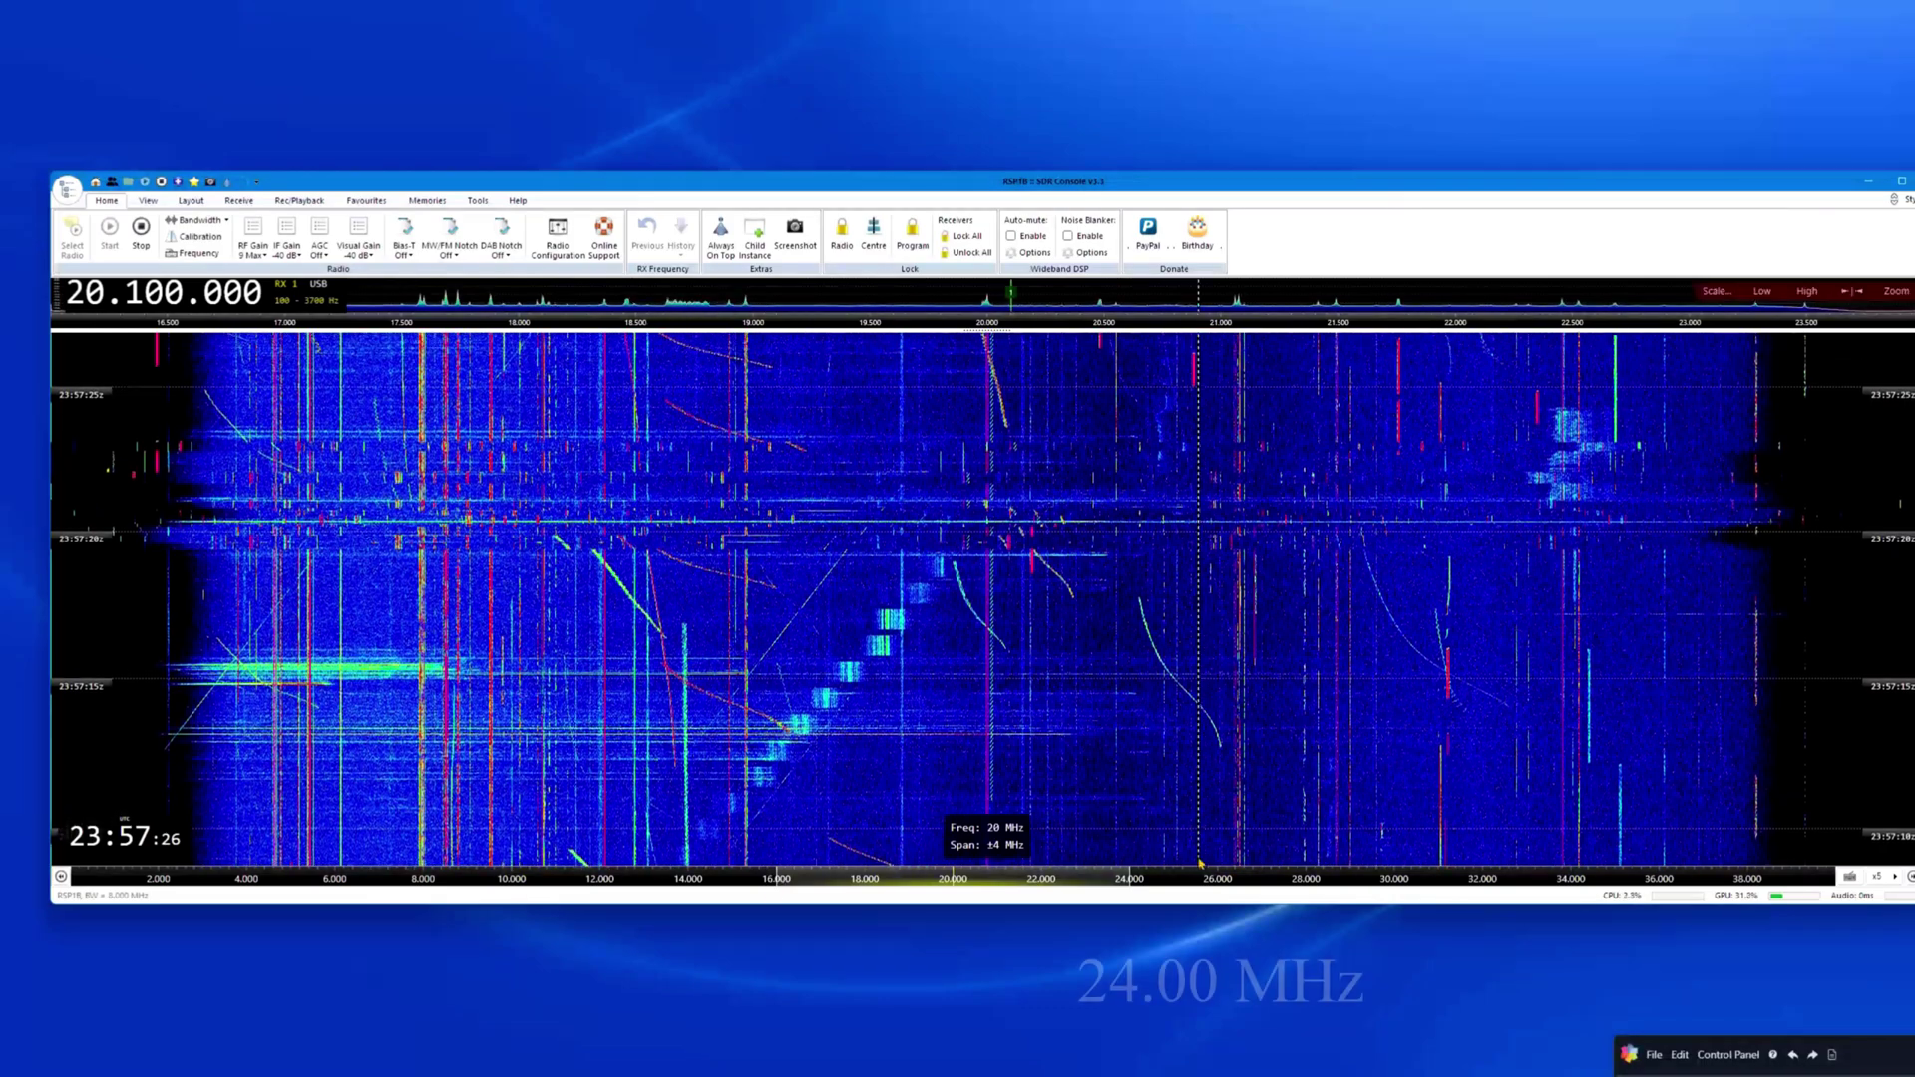
{"action": "left_click_drag", "start_coordinate": [1131, 878], "coordinate": [1131, 874]}
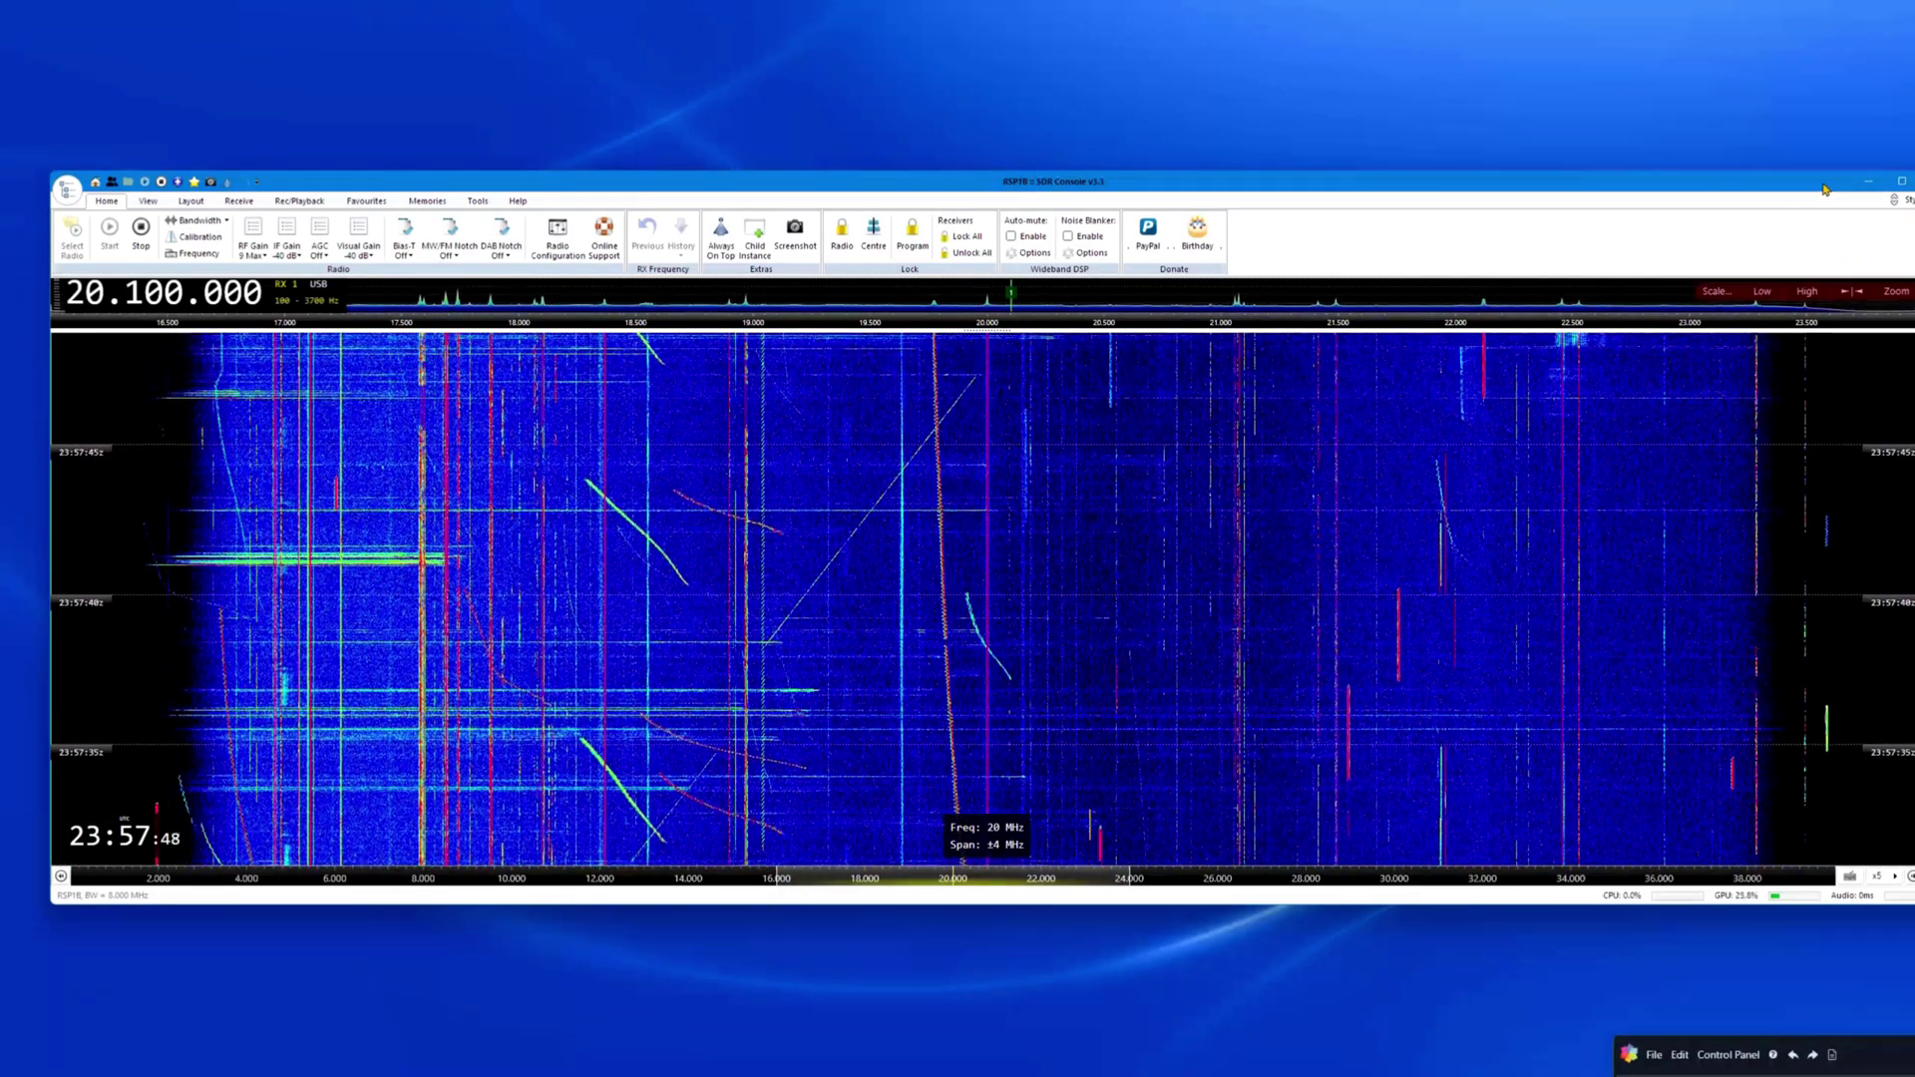
Reposition and narrow the console window, and adjust the lower end of the waterfall's color scale
{"action": "left_click_drag", "start_coordinate": [1823, 190], "coordinate": [1729, 205]}
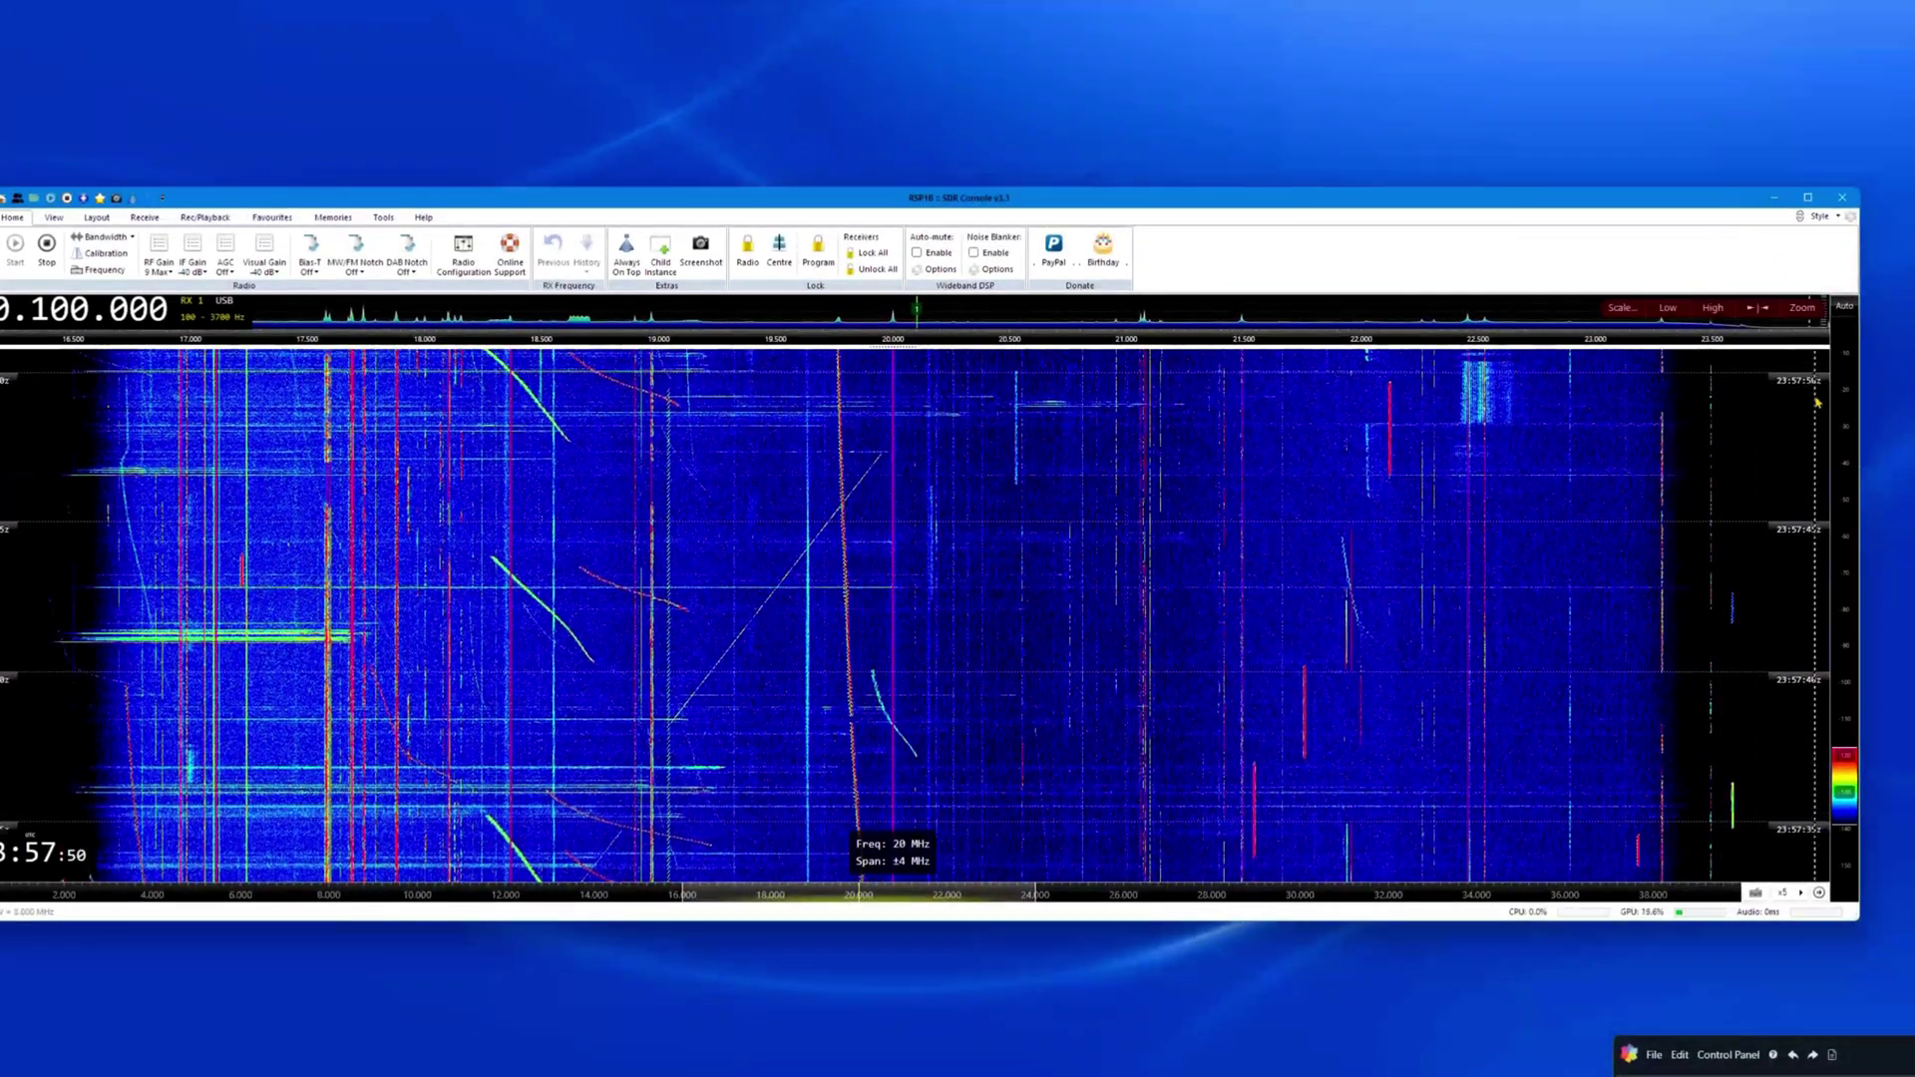
{"action": "left_click_drag", "start_coordinate": [1857, 404], "coordinate": [1533, 437]}
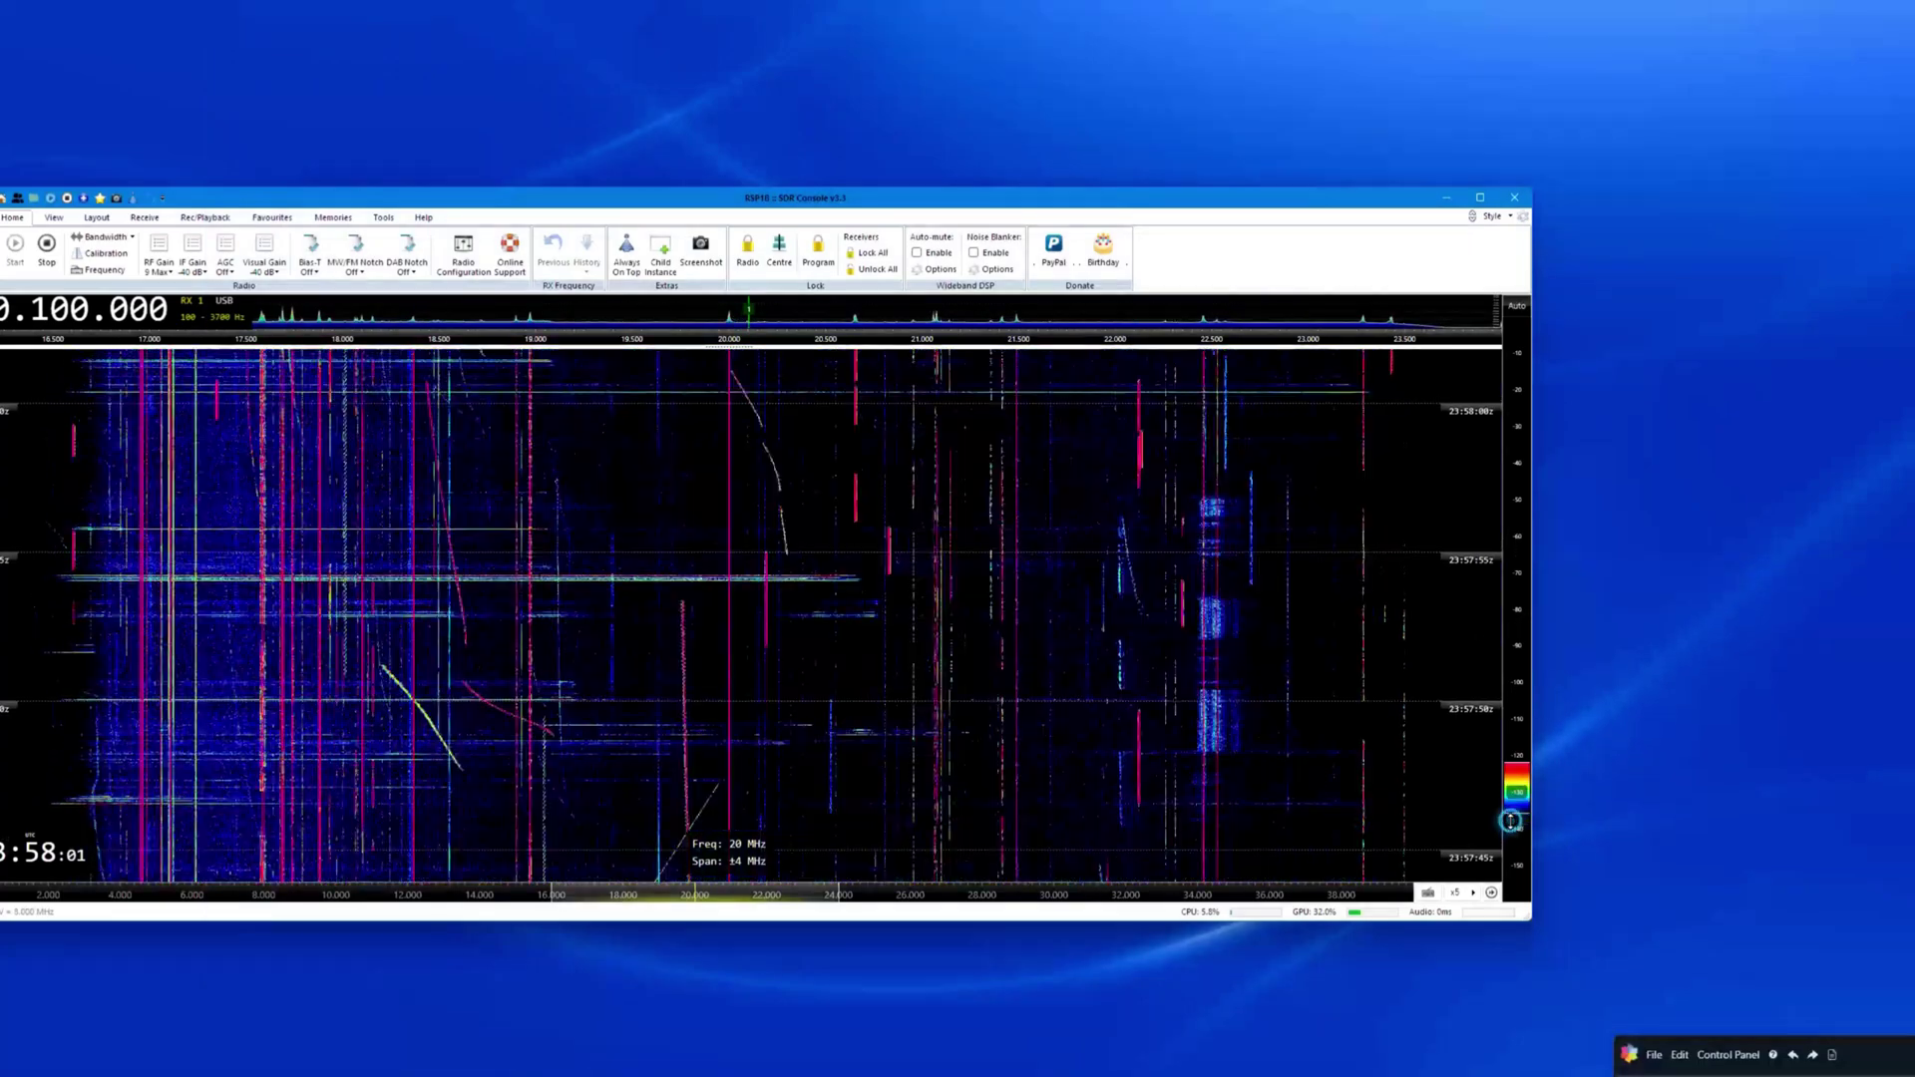
{"action": "mouse_move", "coordinate": [1511, 821]}
{"action": "left_mouse_down"}
{"action": "mouse_move", "coordinate": [1511, 788]}
{"action": "mouse_move", "coordinate": [1516, 836]}
{"action": "left_mouse_up"}
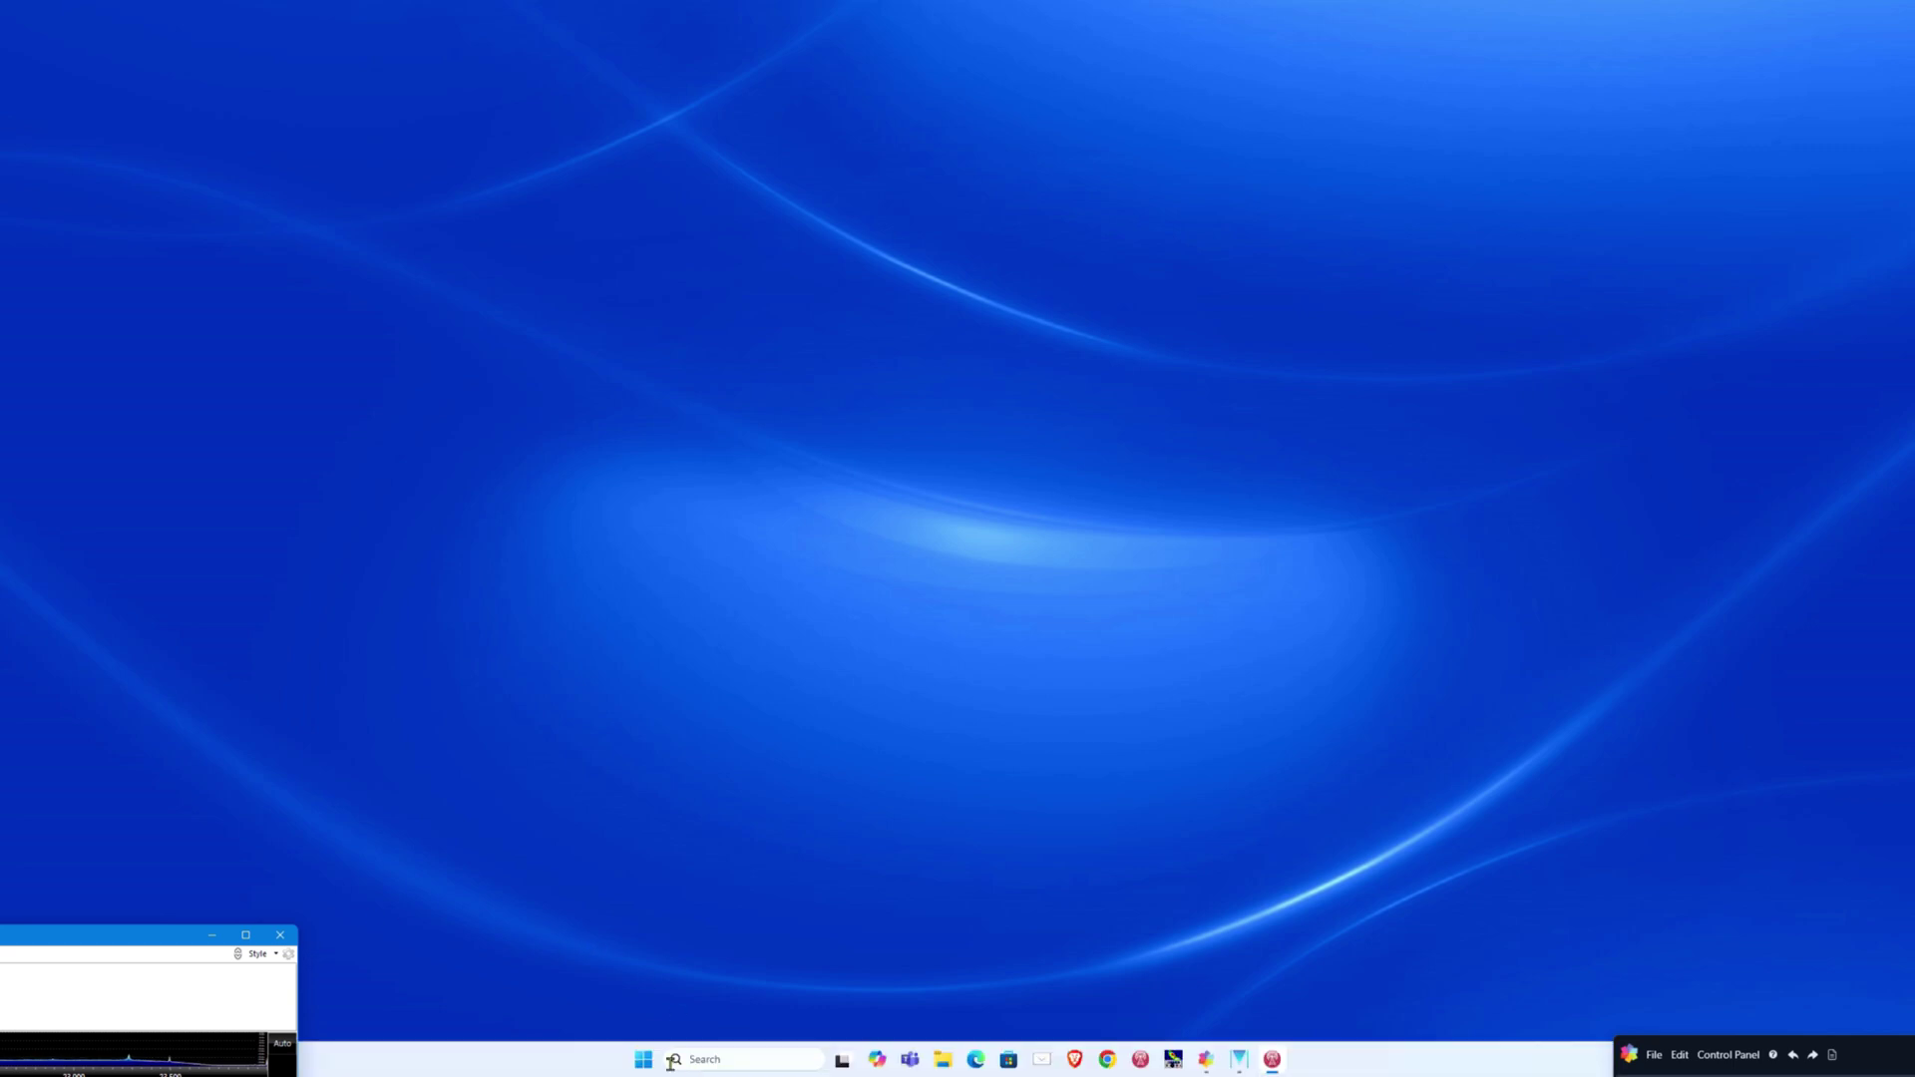
Switch to SDRc2RSS and connect it to SDR Console's data repeater
{"action": "left_click", "coordinate": [644, 1061]}
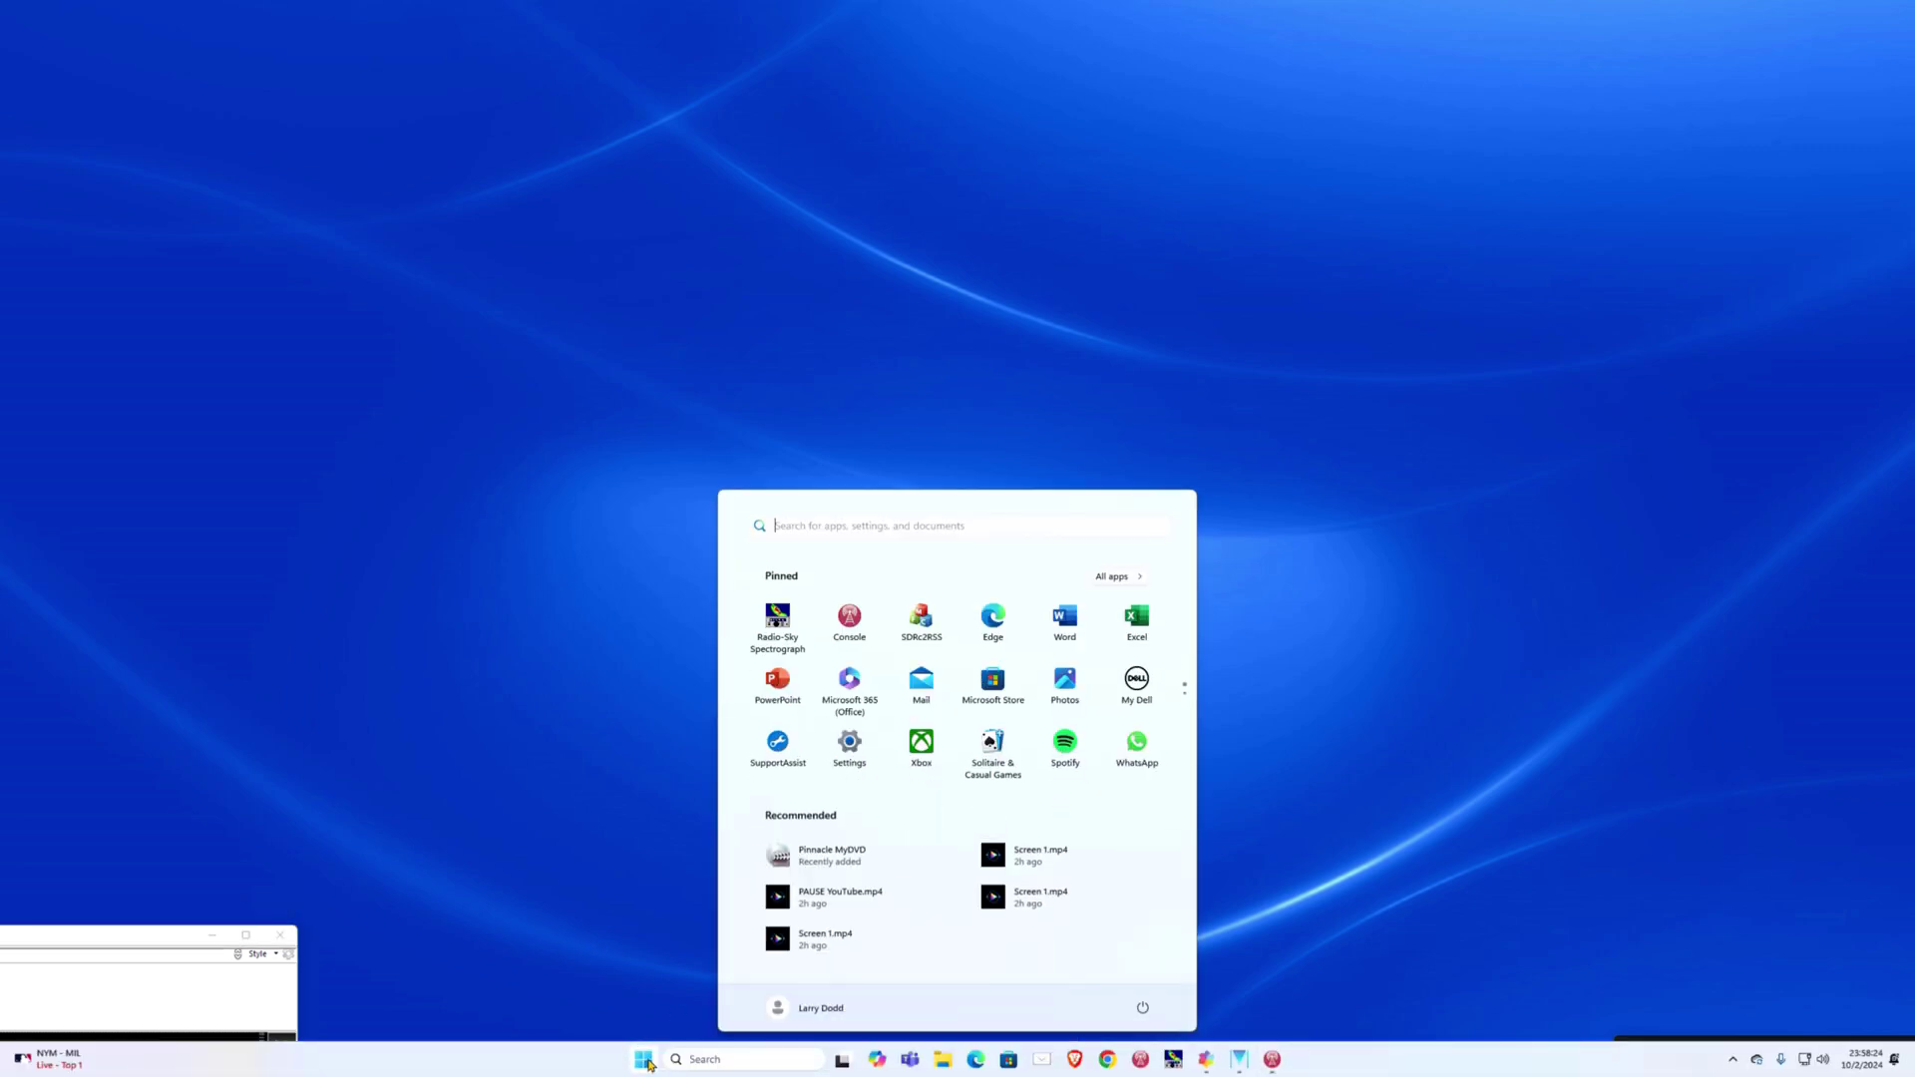
{"action": "left_click", "coordinate": [923, 620]}
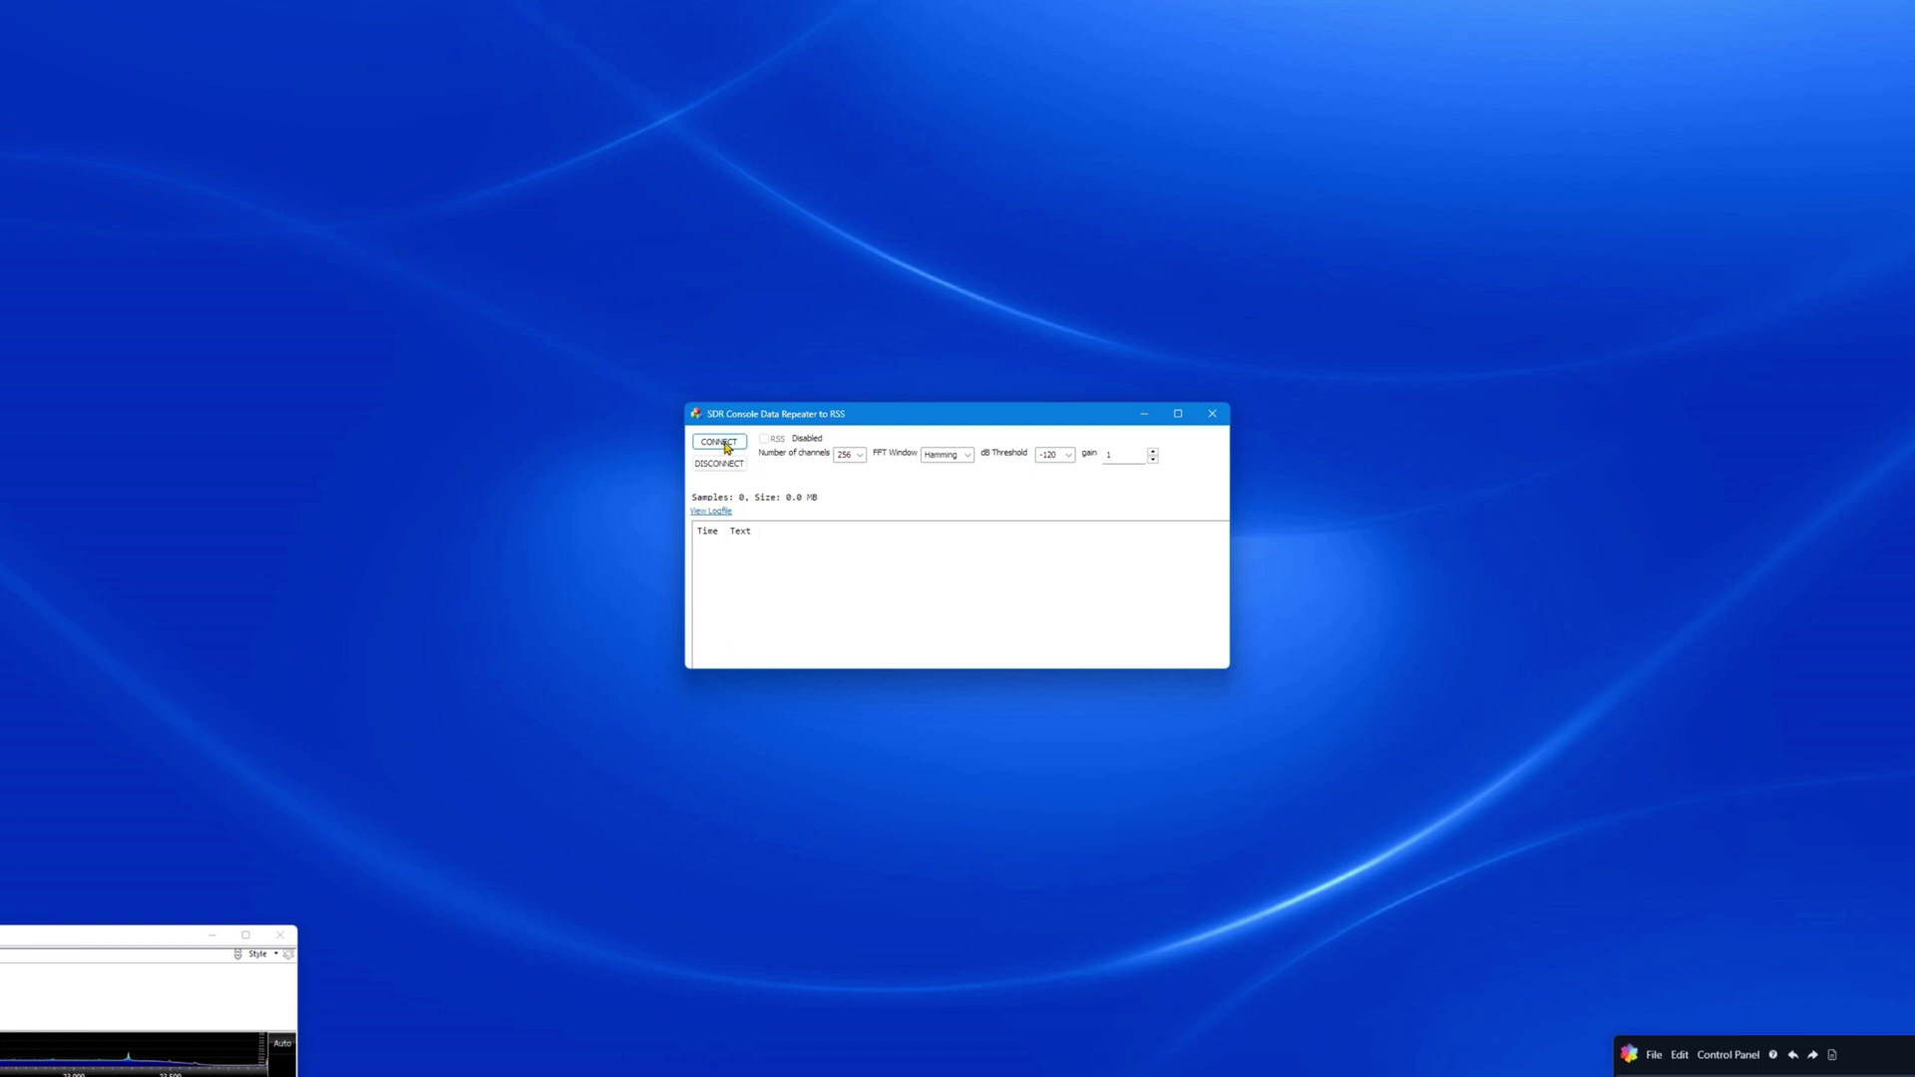
{"action": "left_click", "coordinate": [726, 448]}
{"action": "left_click", "coordinate": [878, 634]}
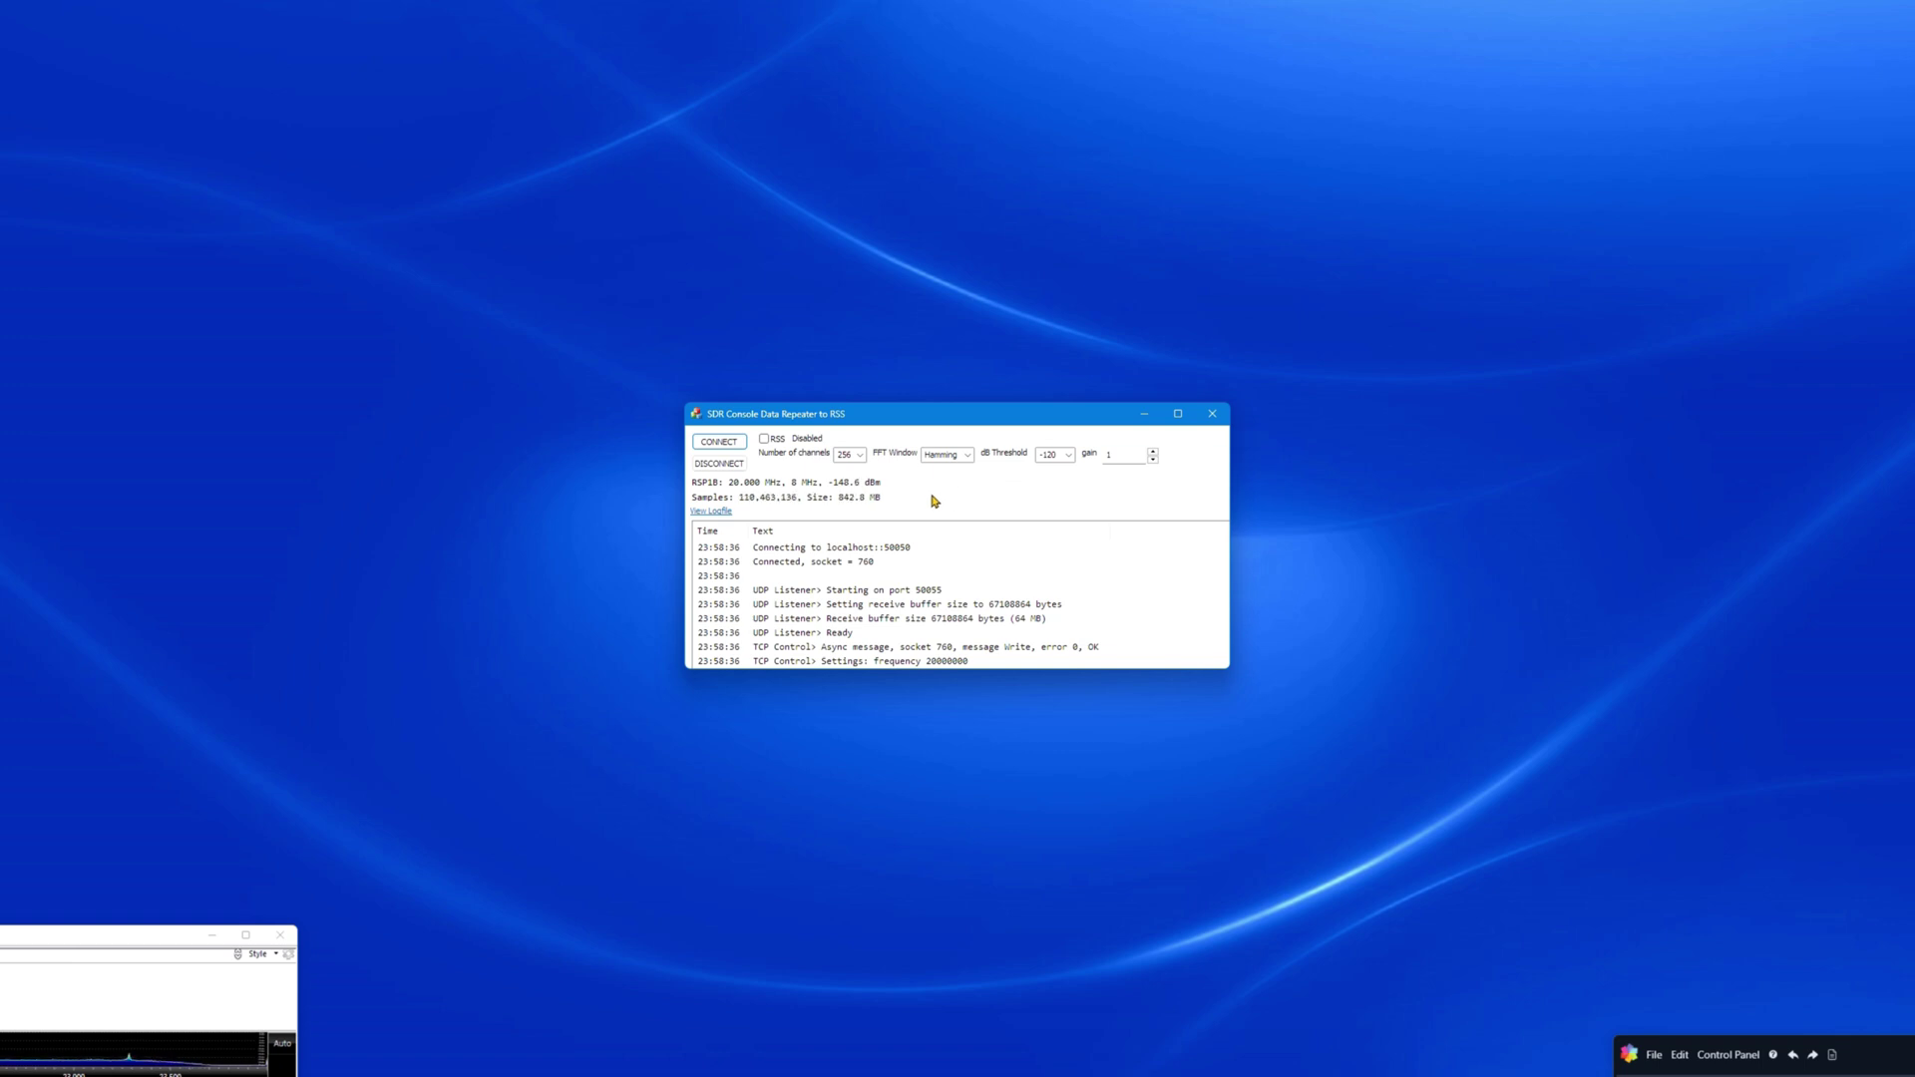
Set 512 channels, FFT window None, dB threshold -150 and gain 1.7, and enable the RSS output
{"action": "left_click", "coordinate": [858, 456]}
{"action": "left_click", "coordinate": [765, 439]}
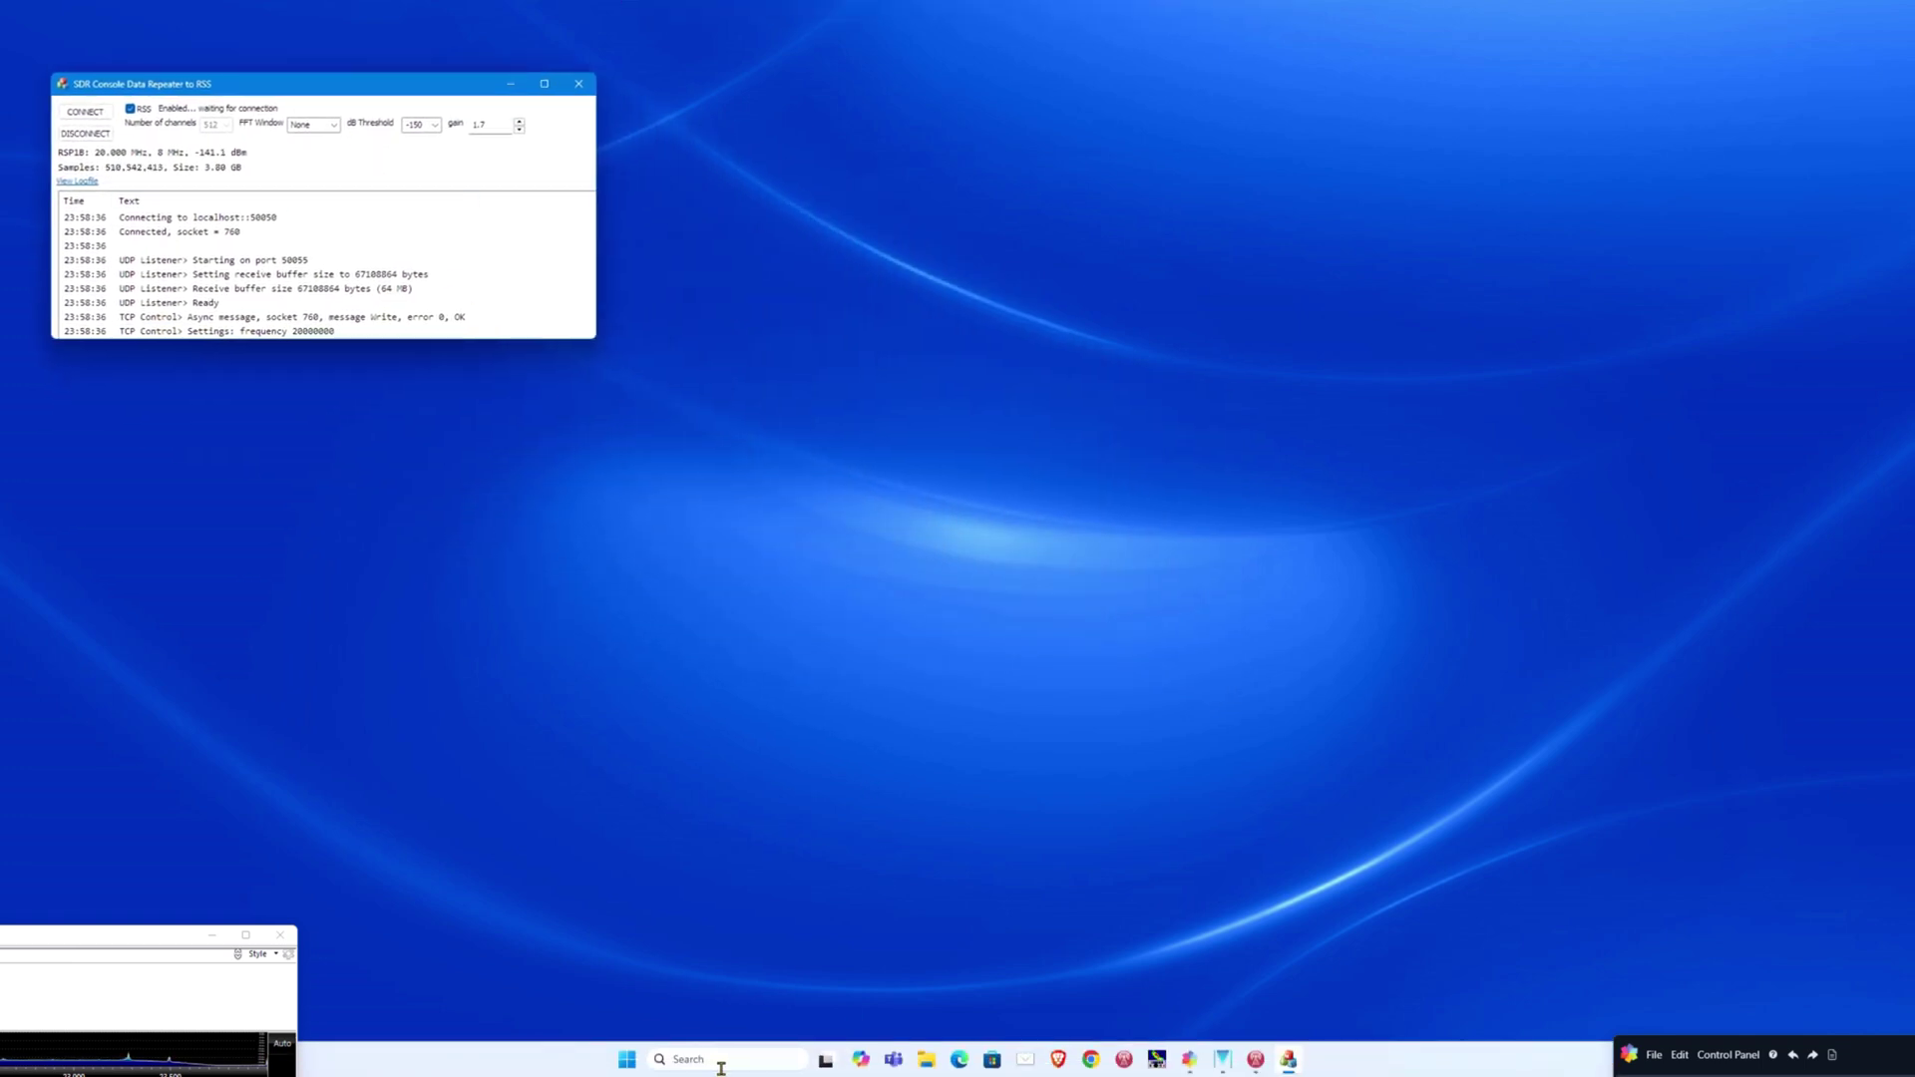
Launch Radio-Sky Spectrograph
{"action": "left_click", "coordinate": [626, 1059]}
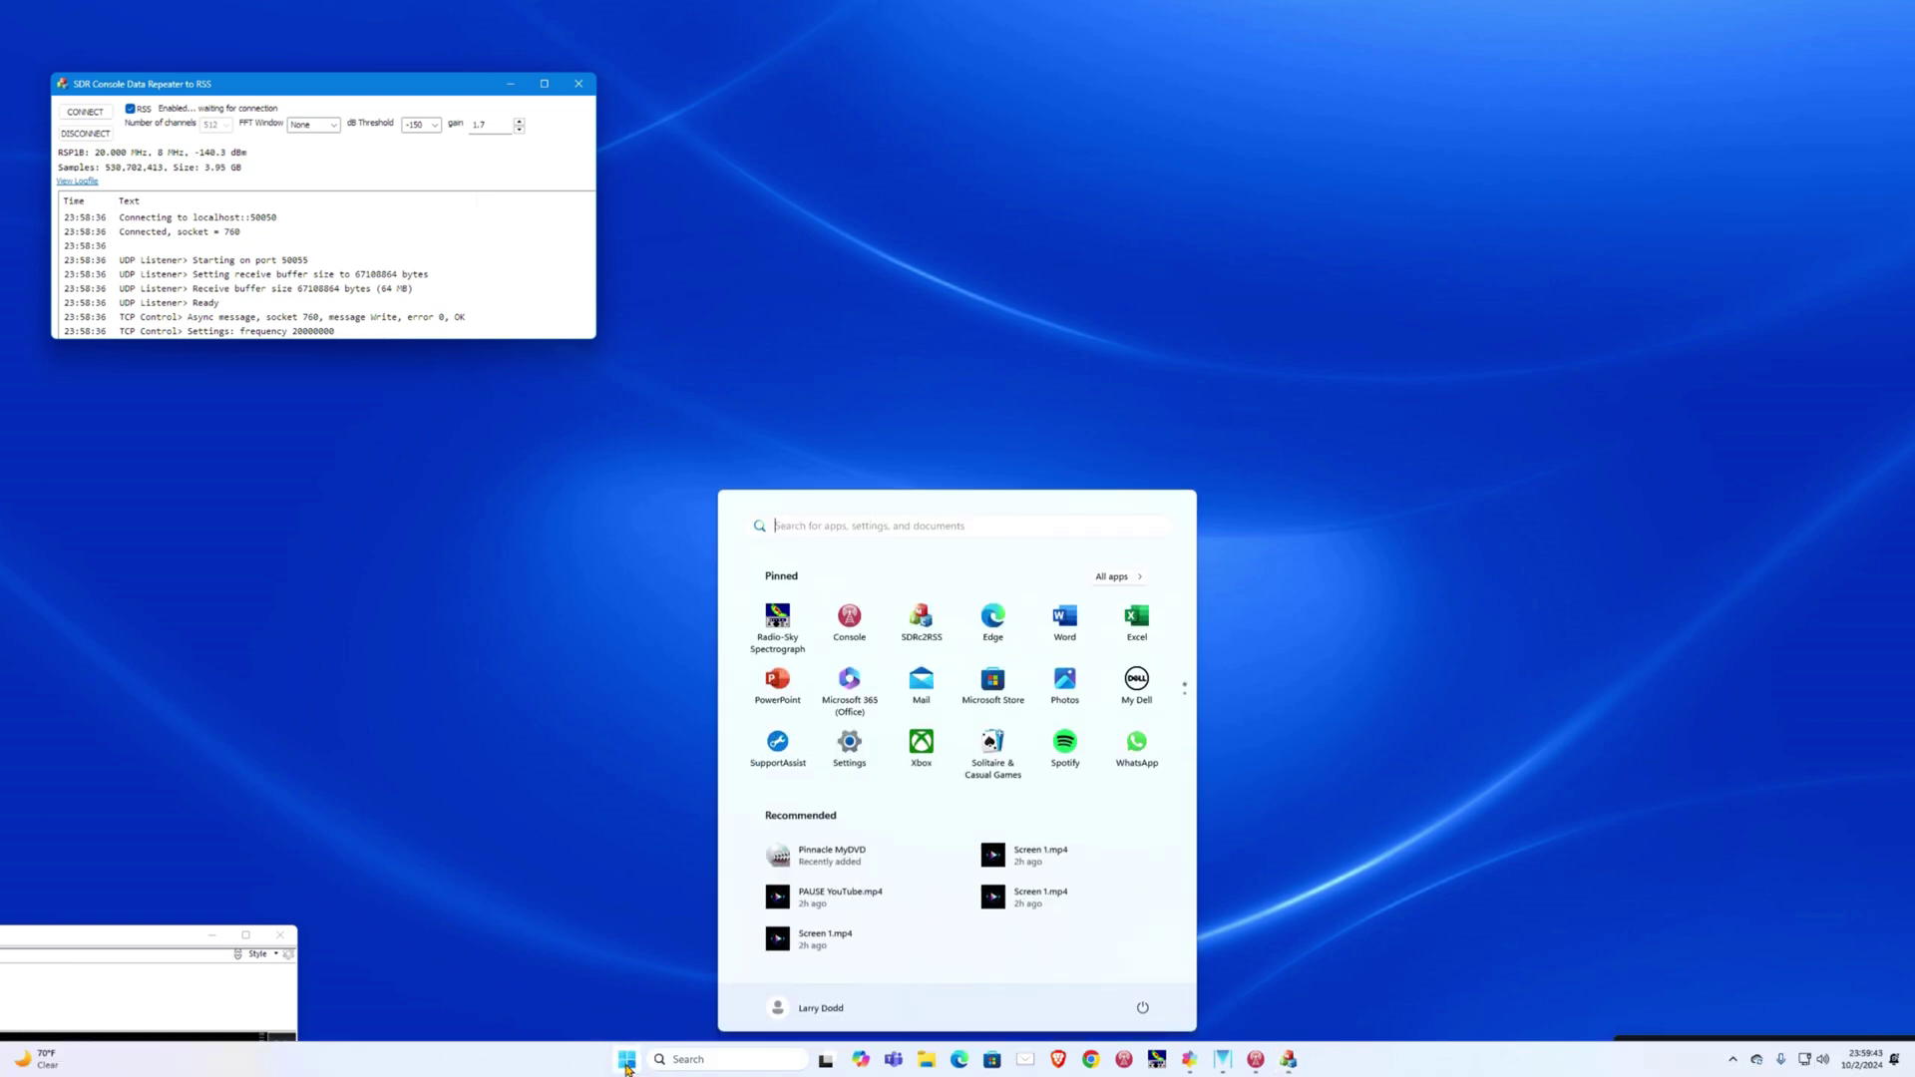
{"action": "left_click", "coordinate": [783, 622]}
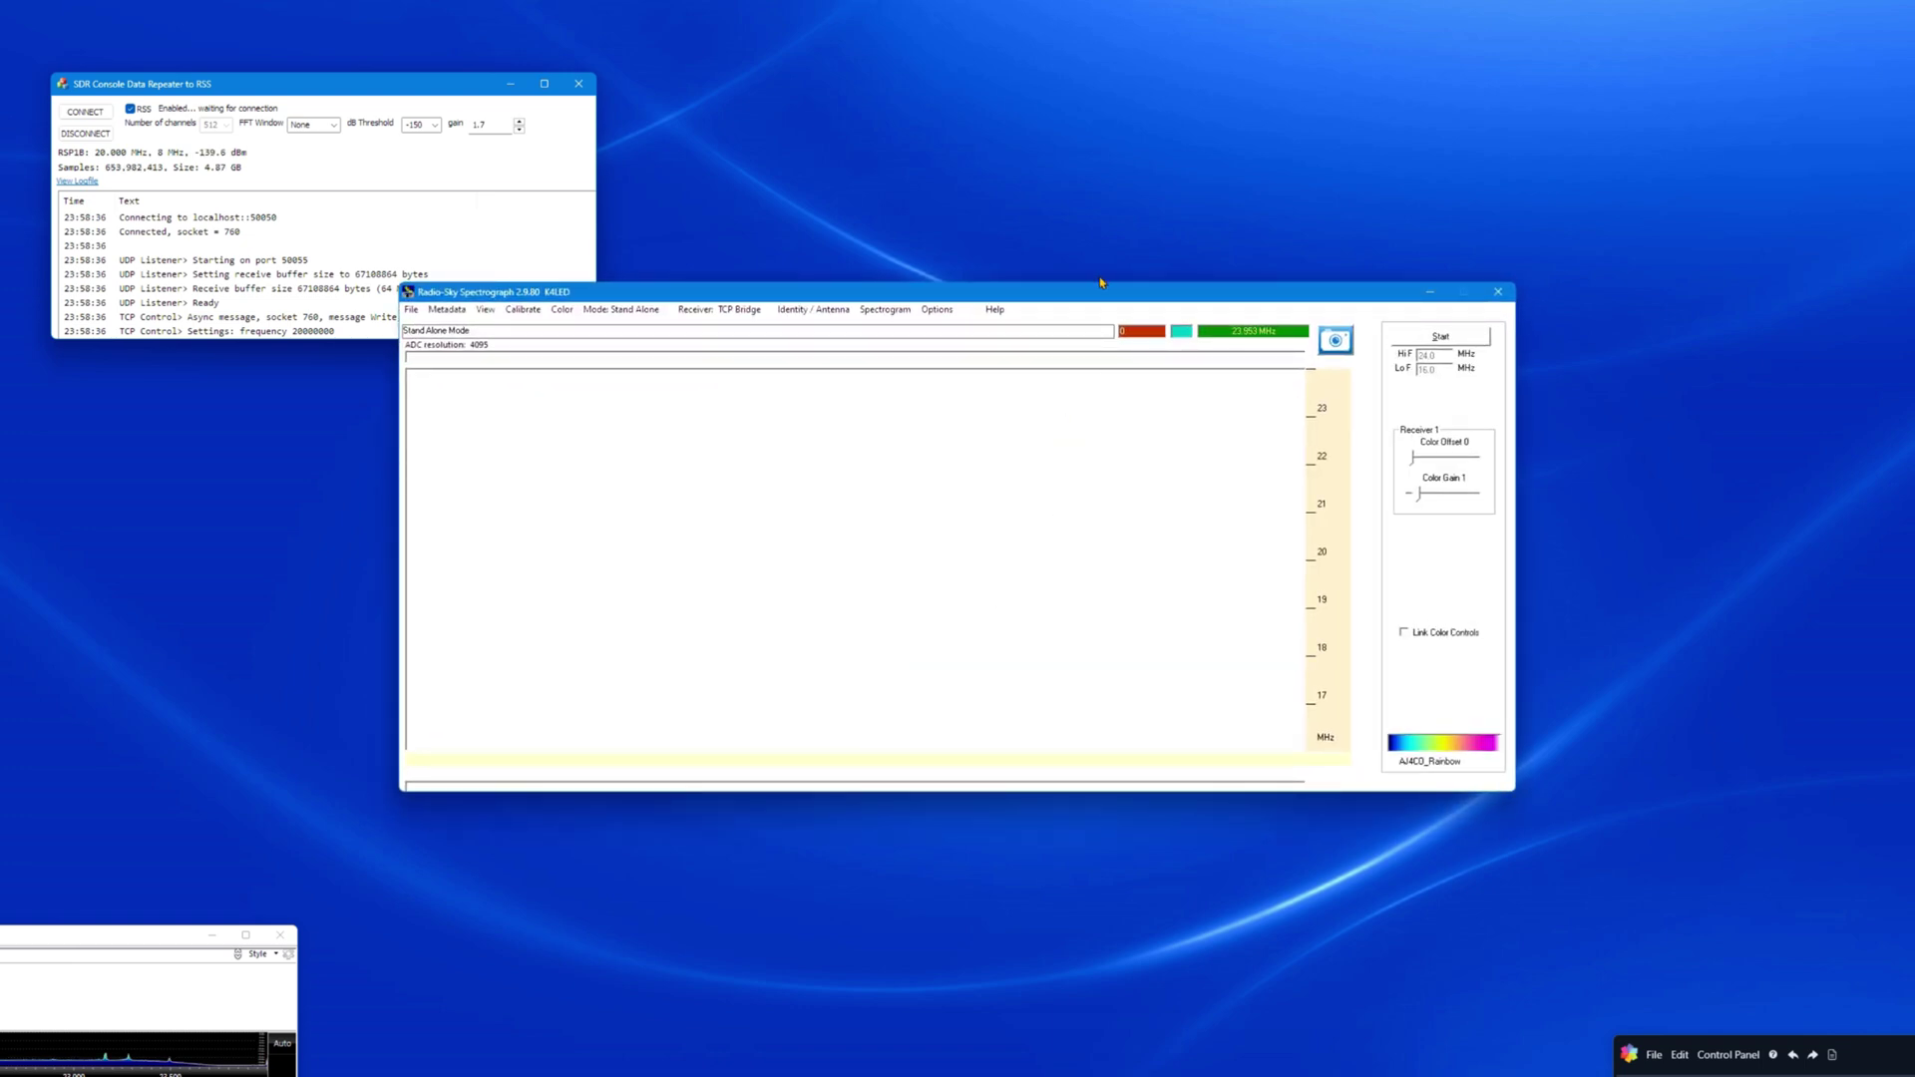
Move the spectrograph window clear of the SDRc2RSS window and select TCP Bridge (RTL) as its receiver
{"action": "left_click_drag", "start_coordinate": [1110, 305], "coordinate": [1446, 183]}
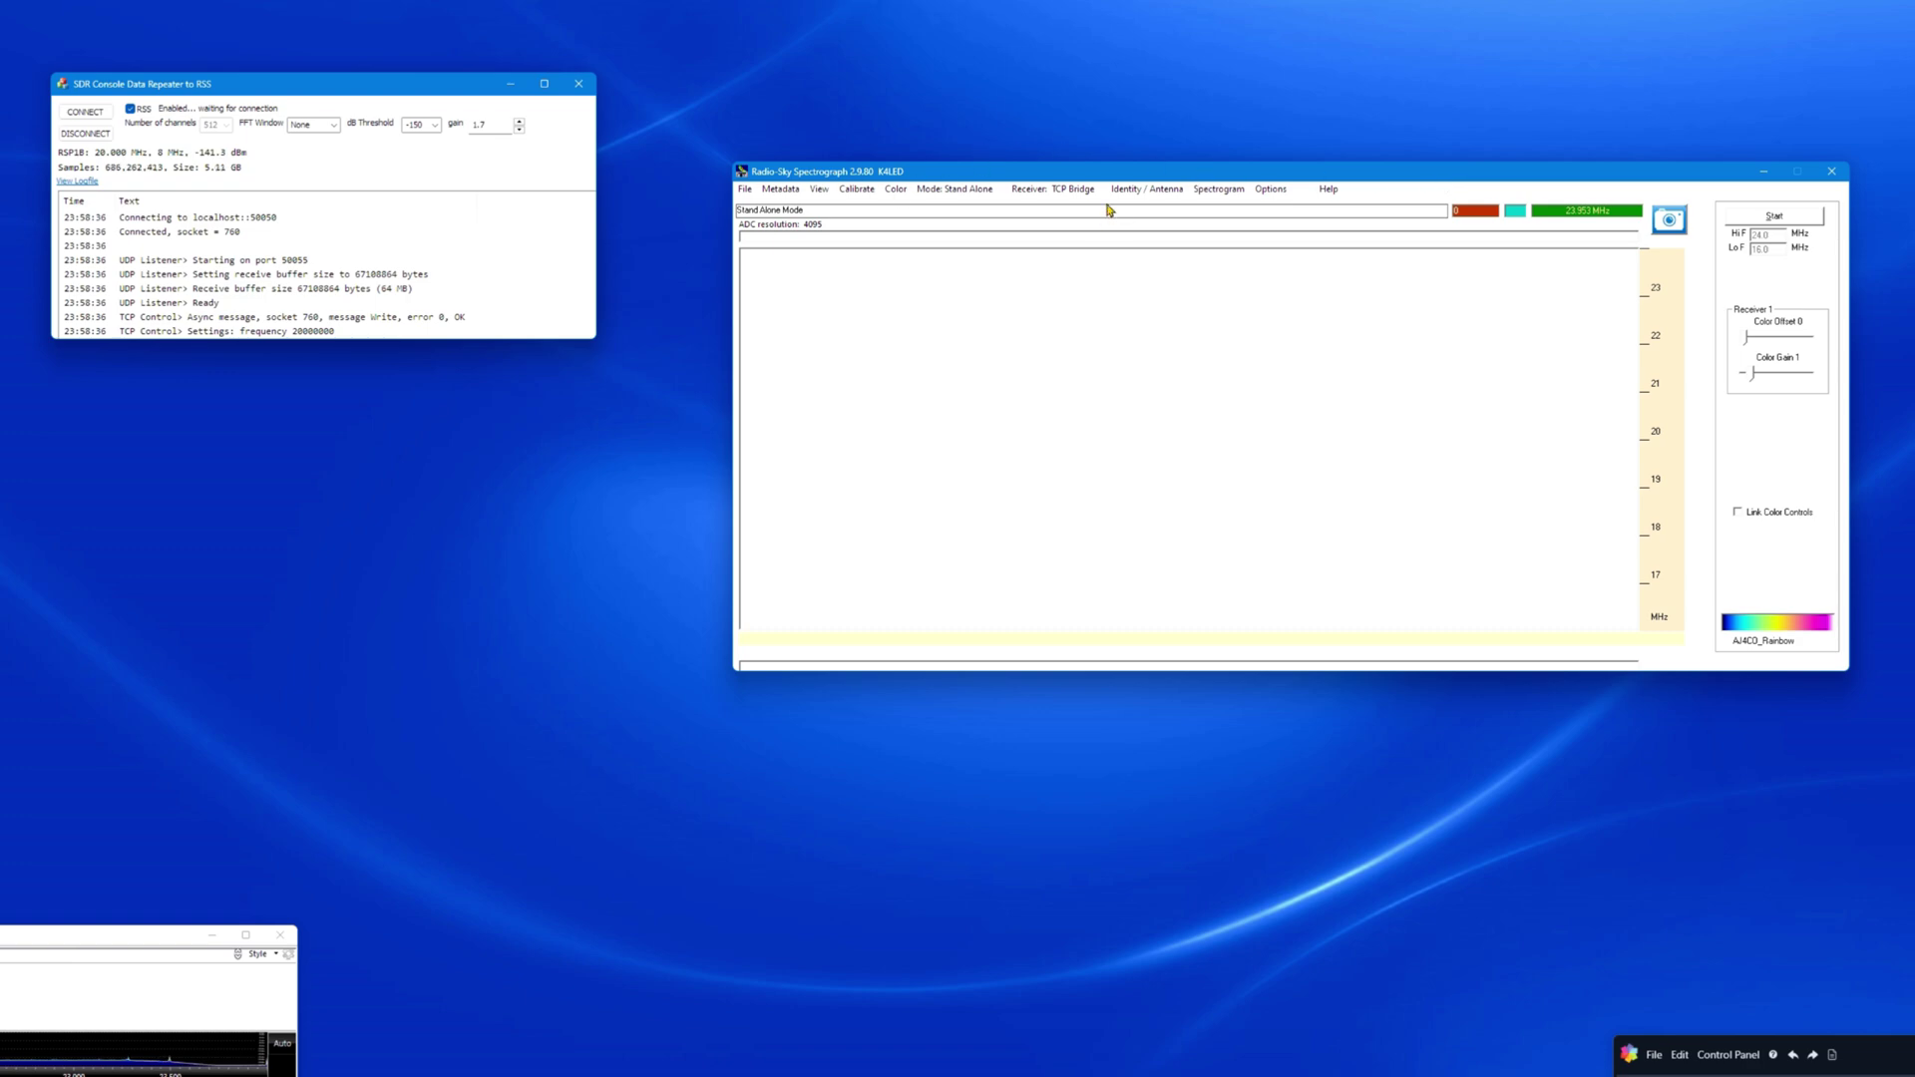
{"action": "left_click", "coordinate": [1077, 190]}
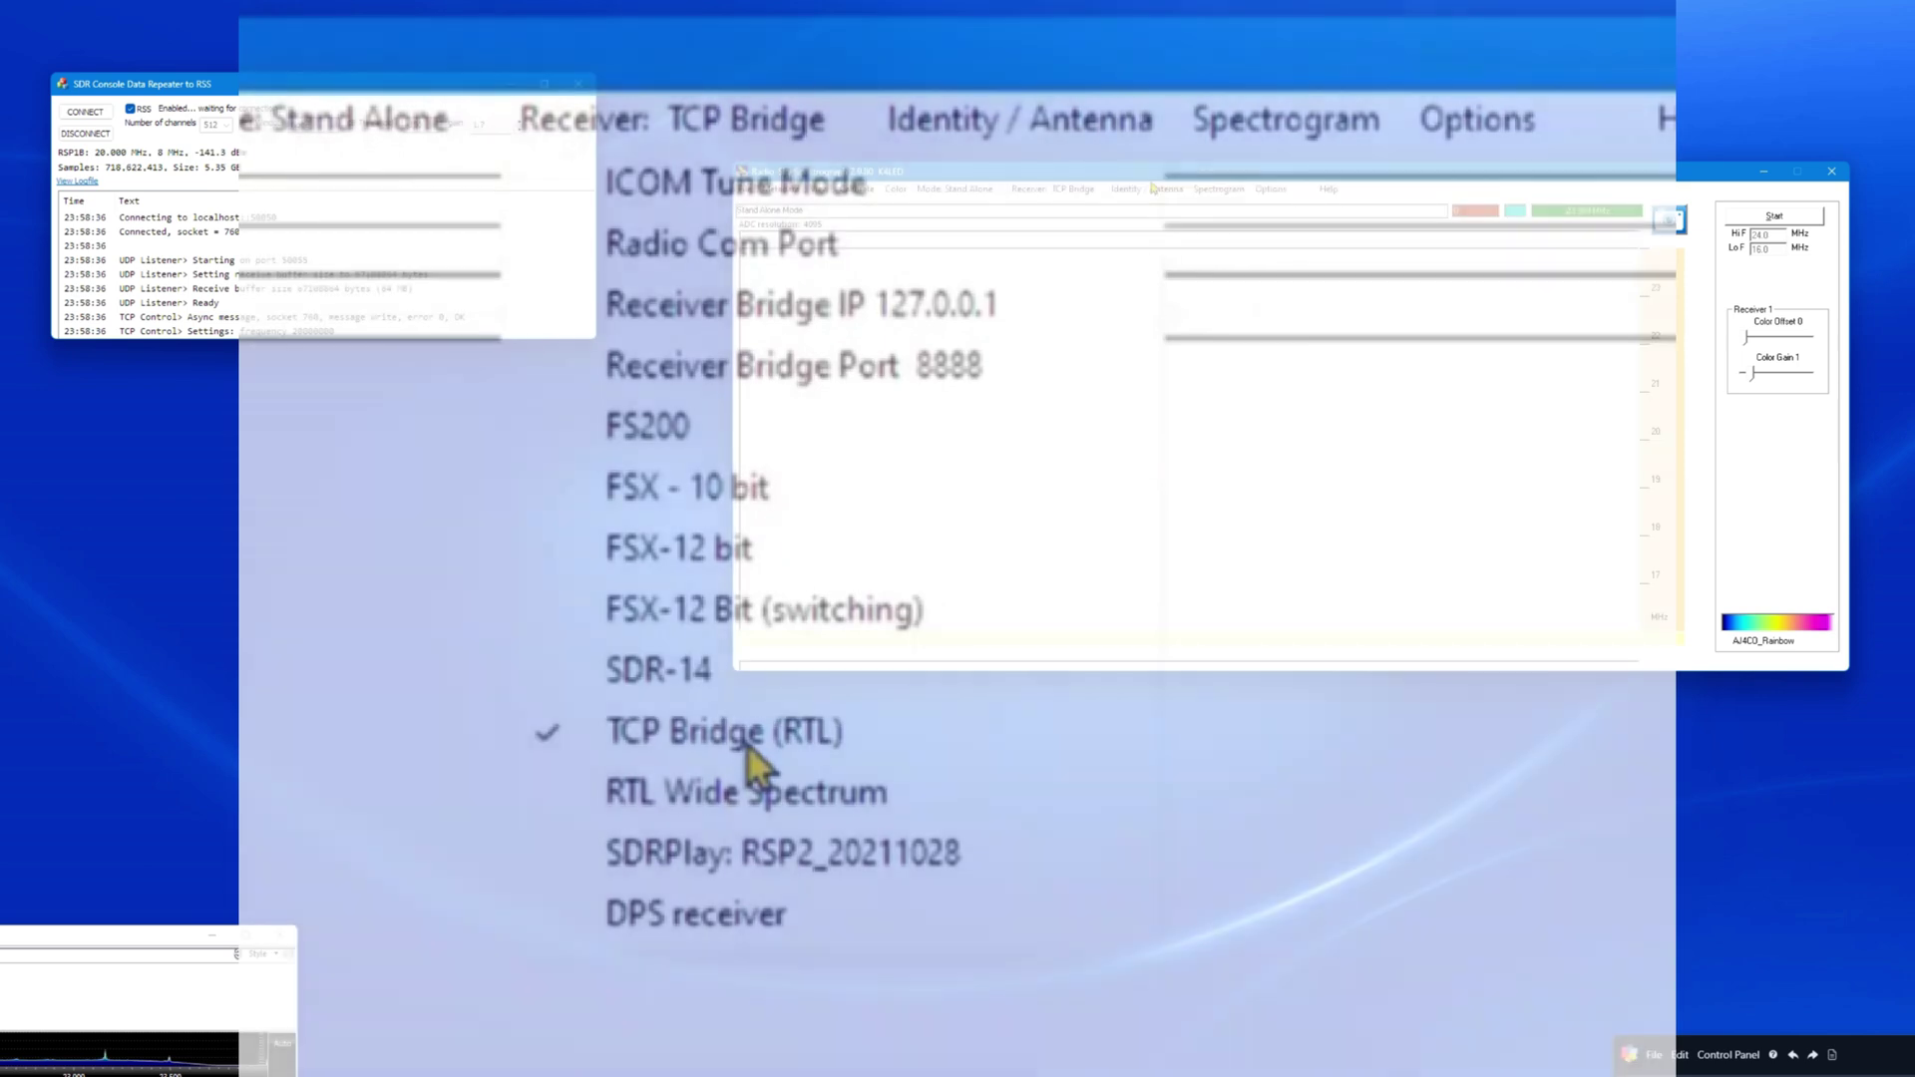
{"action": "left_click", "coordinate": [748, 743]}
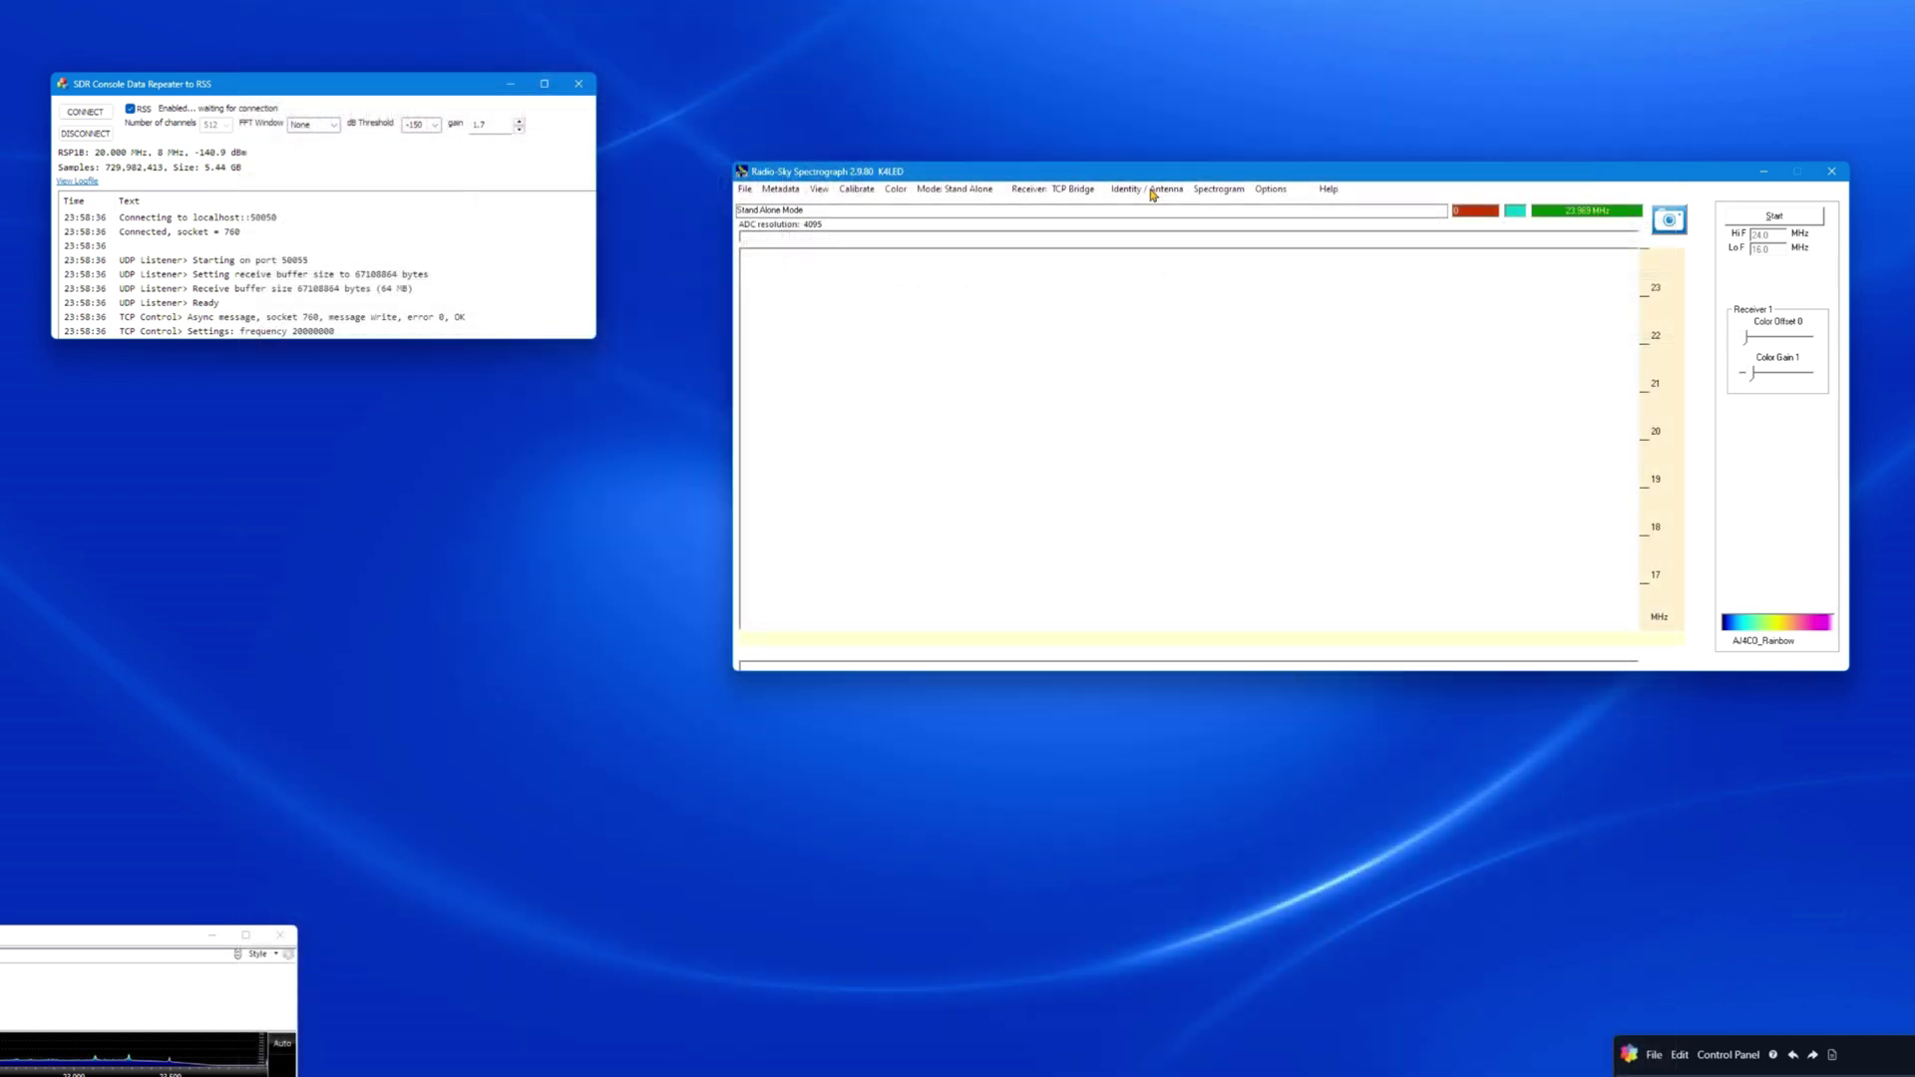
Bring up the Identity / Antenna settings over the spectrograph and apply the existing station, location and antenna details
{"action": "left_click", "coordinate": [1153, 190]}
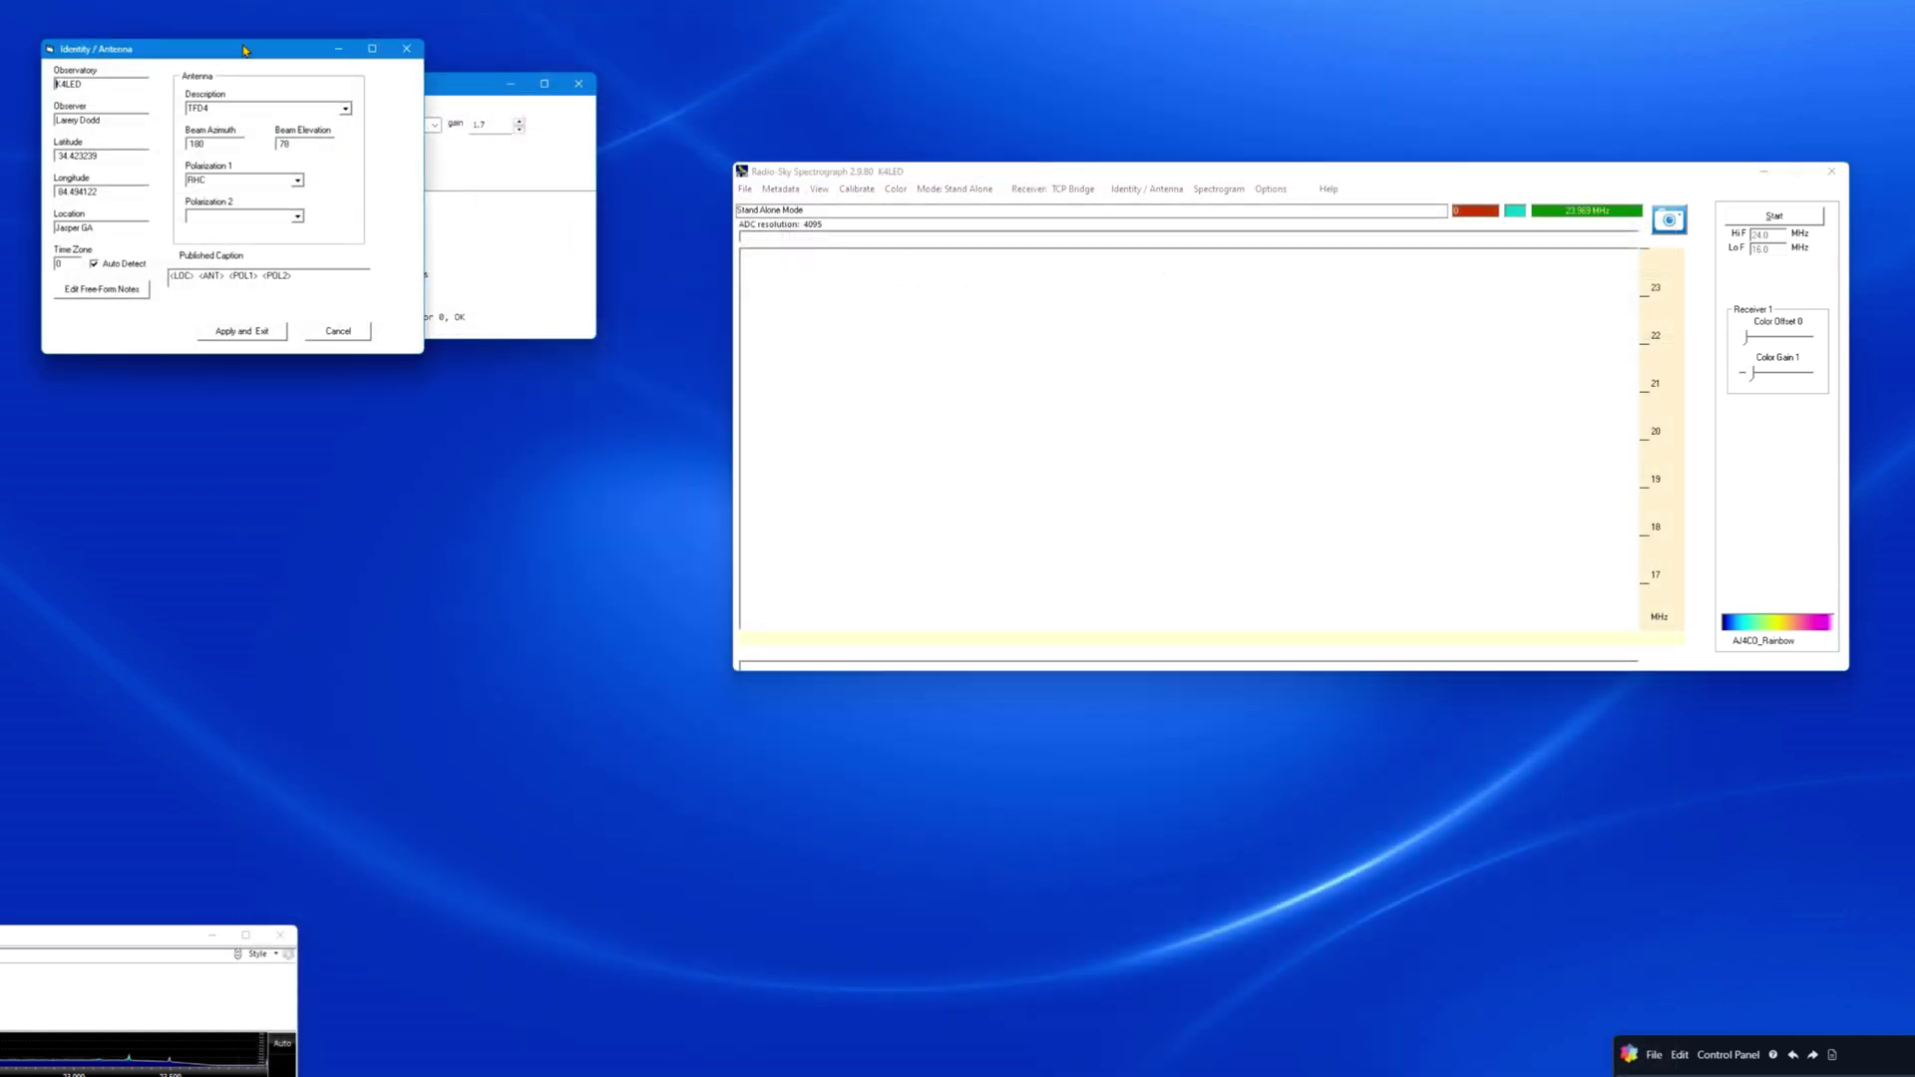
{"action": "left_click_drag", "start_coordinate": [245, 50], "coordinate": [1220, 314]}
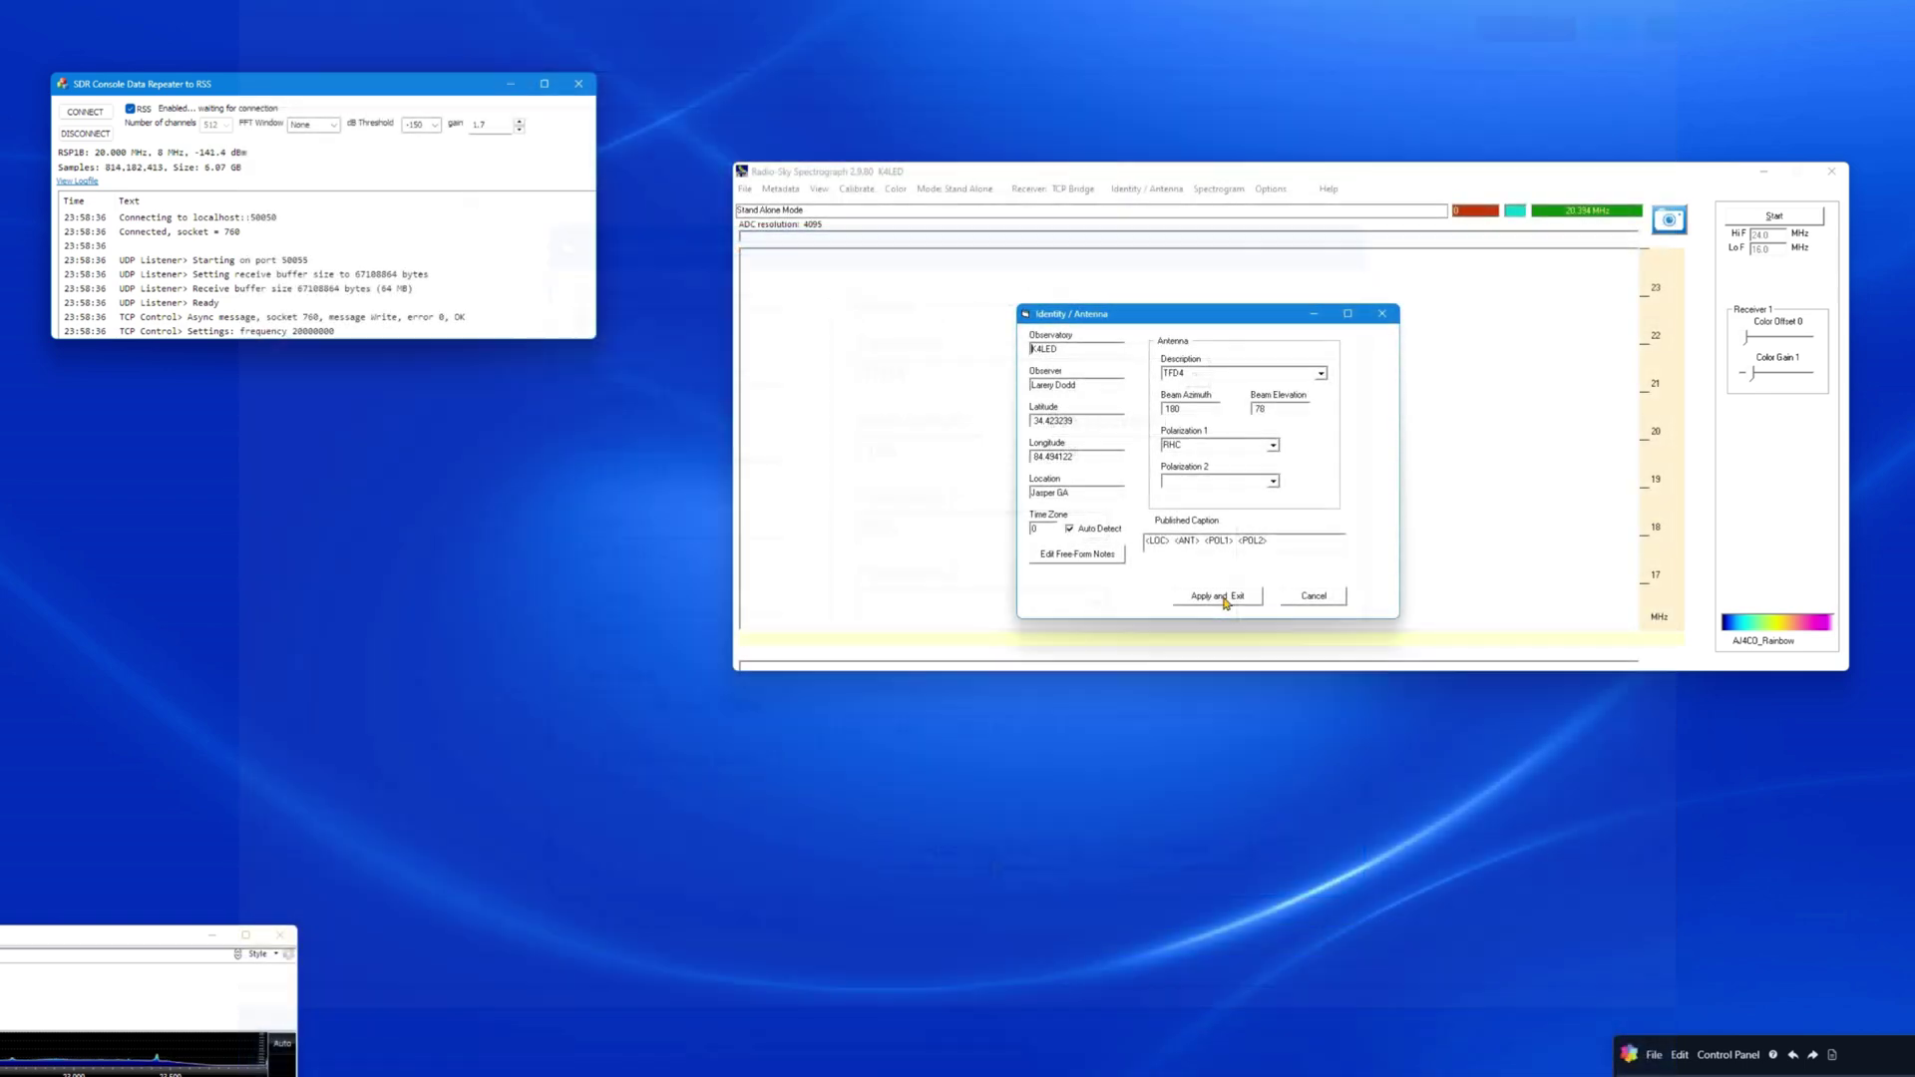
{"action": "left_click", "coordinate": [1223, 597]}
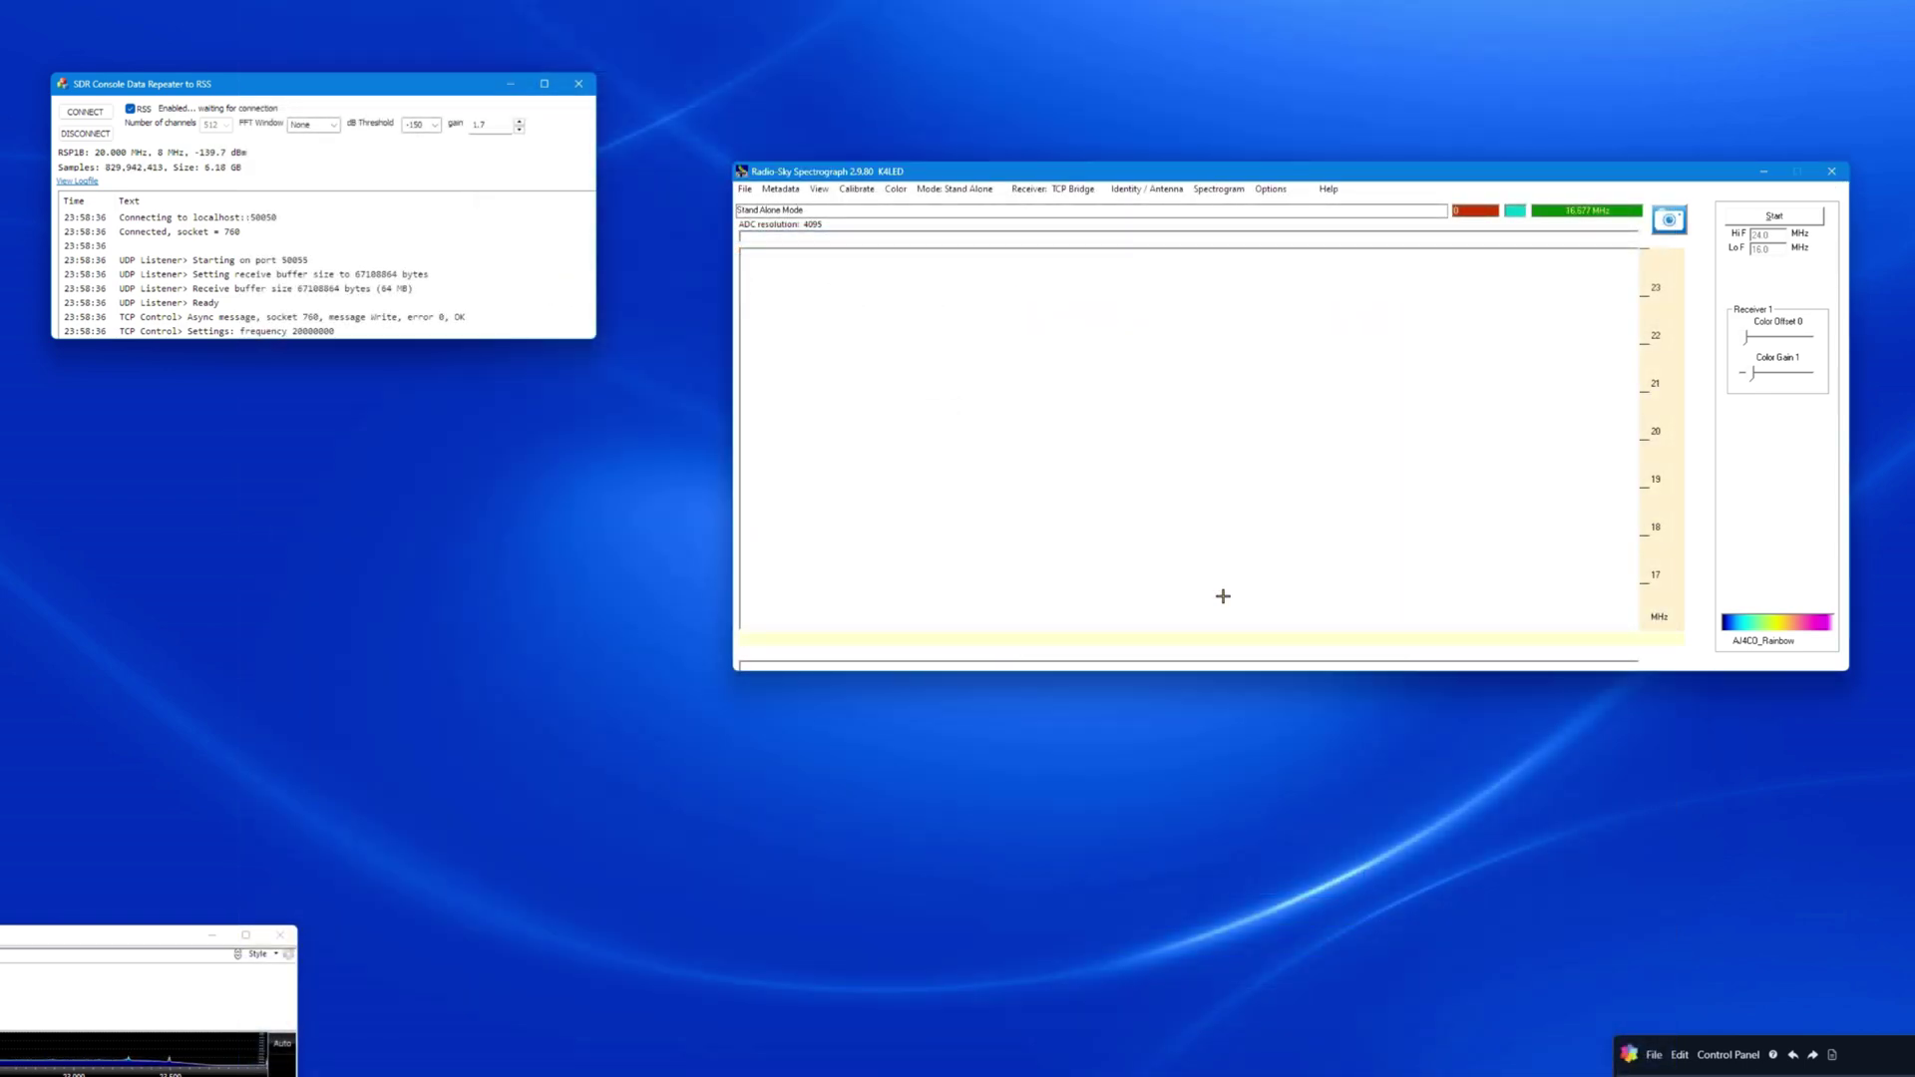
Confirm 127.0.0.1 as the LAN IP address for the spectrograph's local network connection
{"action": "left_click", "coordinate": [1269, 191]}
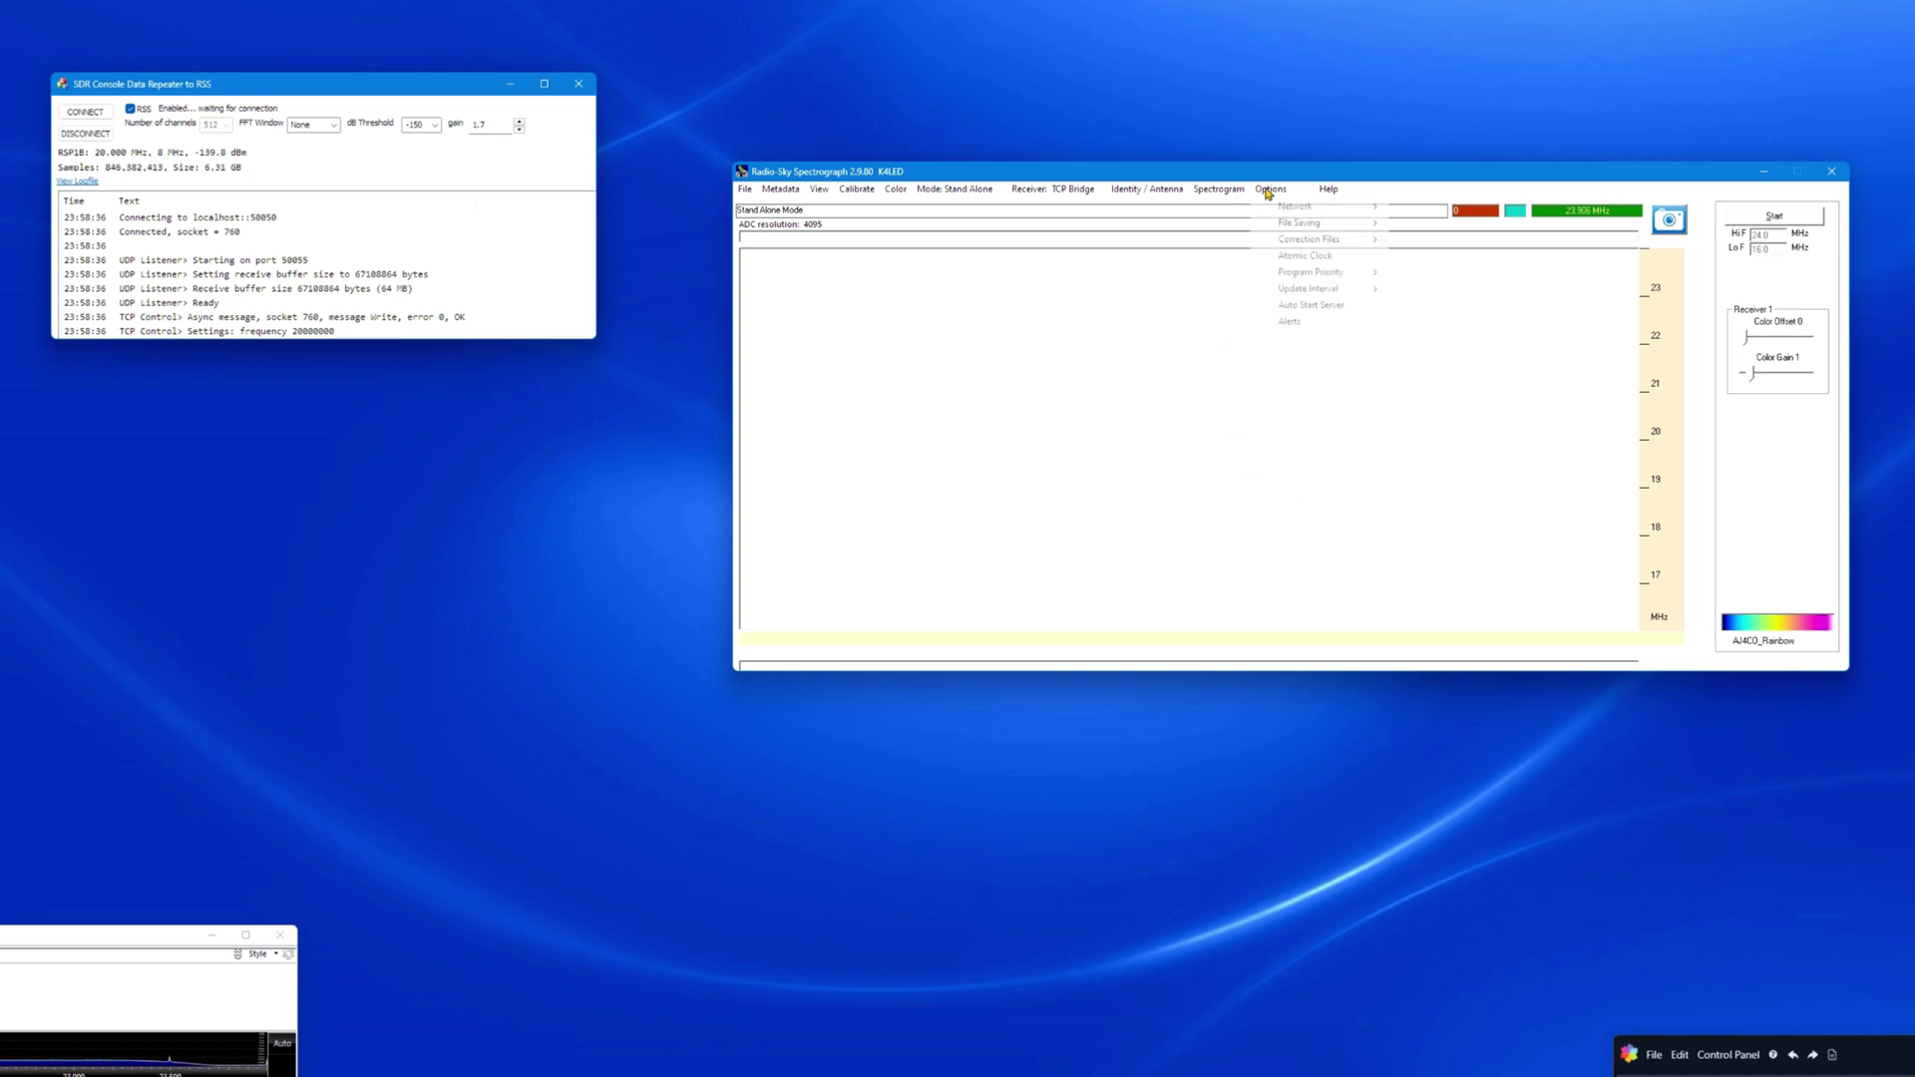
{"action": "mouse_move", "coordinate": [1289, 207]}
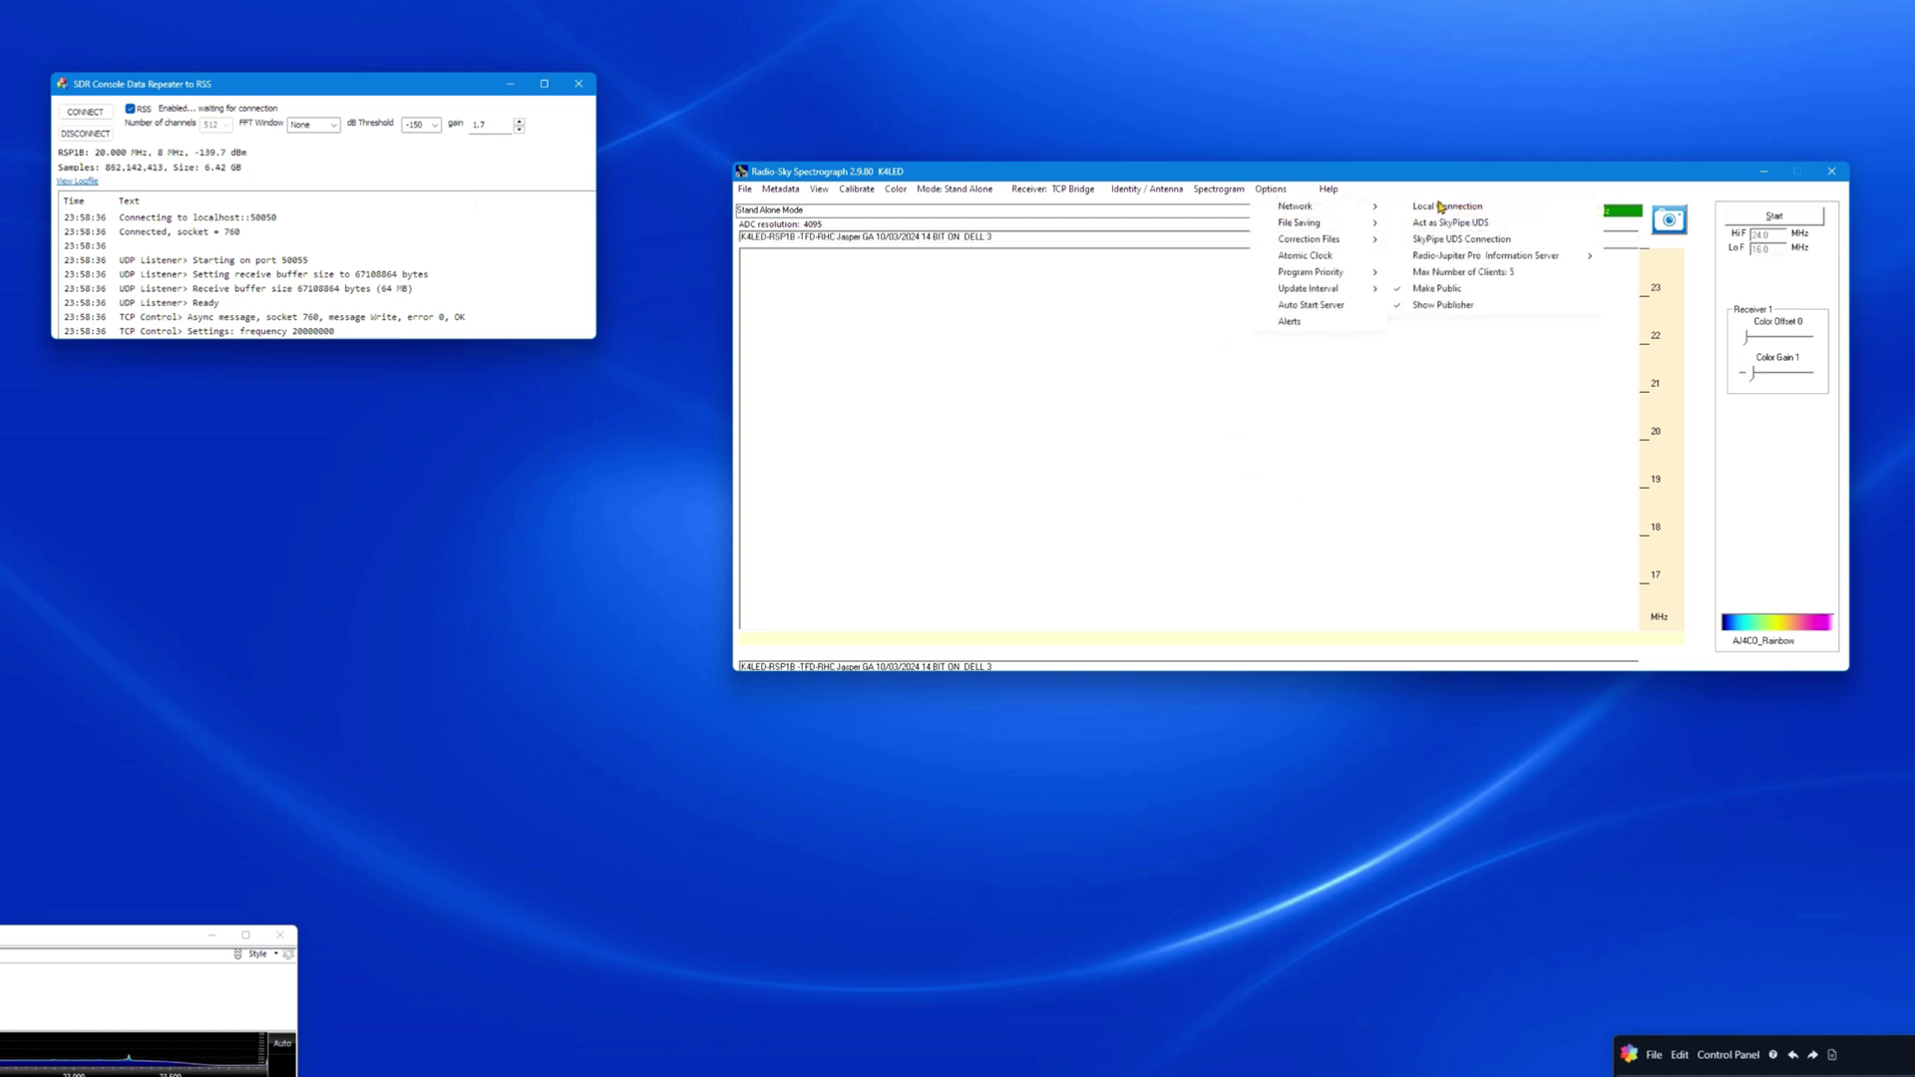
{"action": "left_click", "coordinate": [1440, 207]}
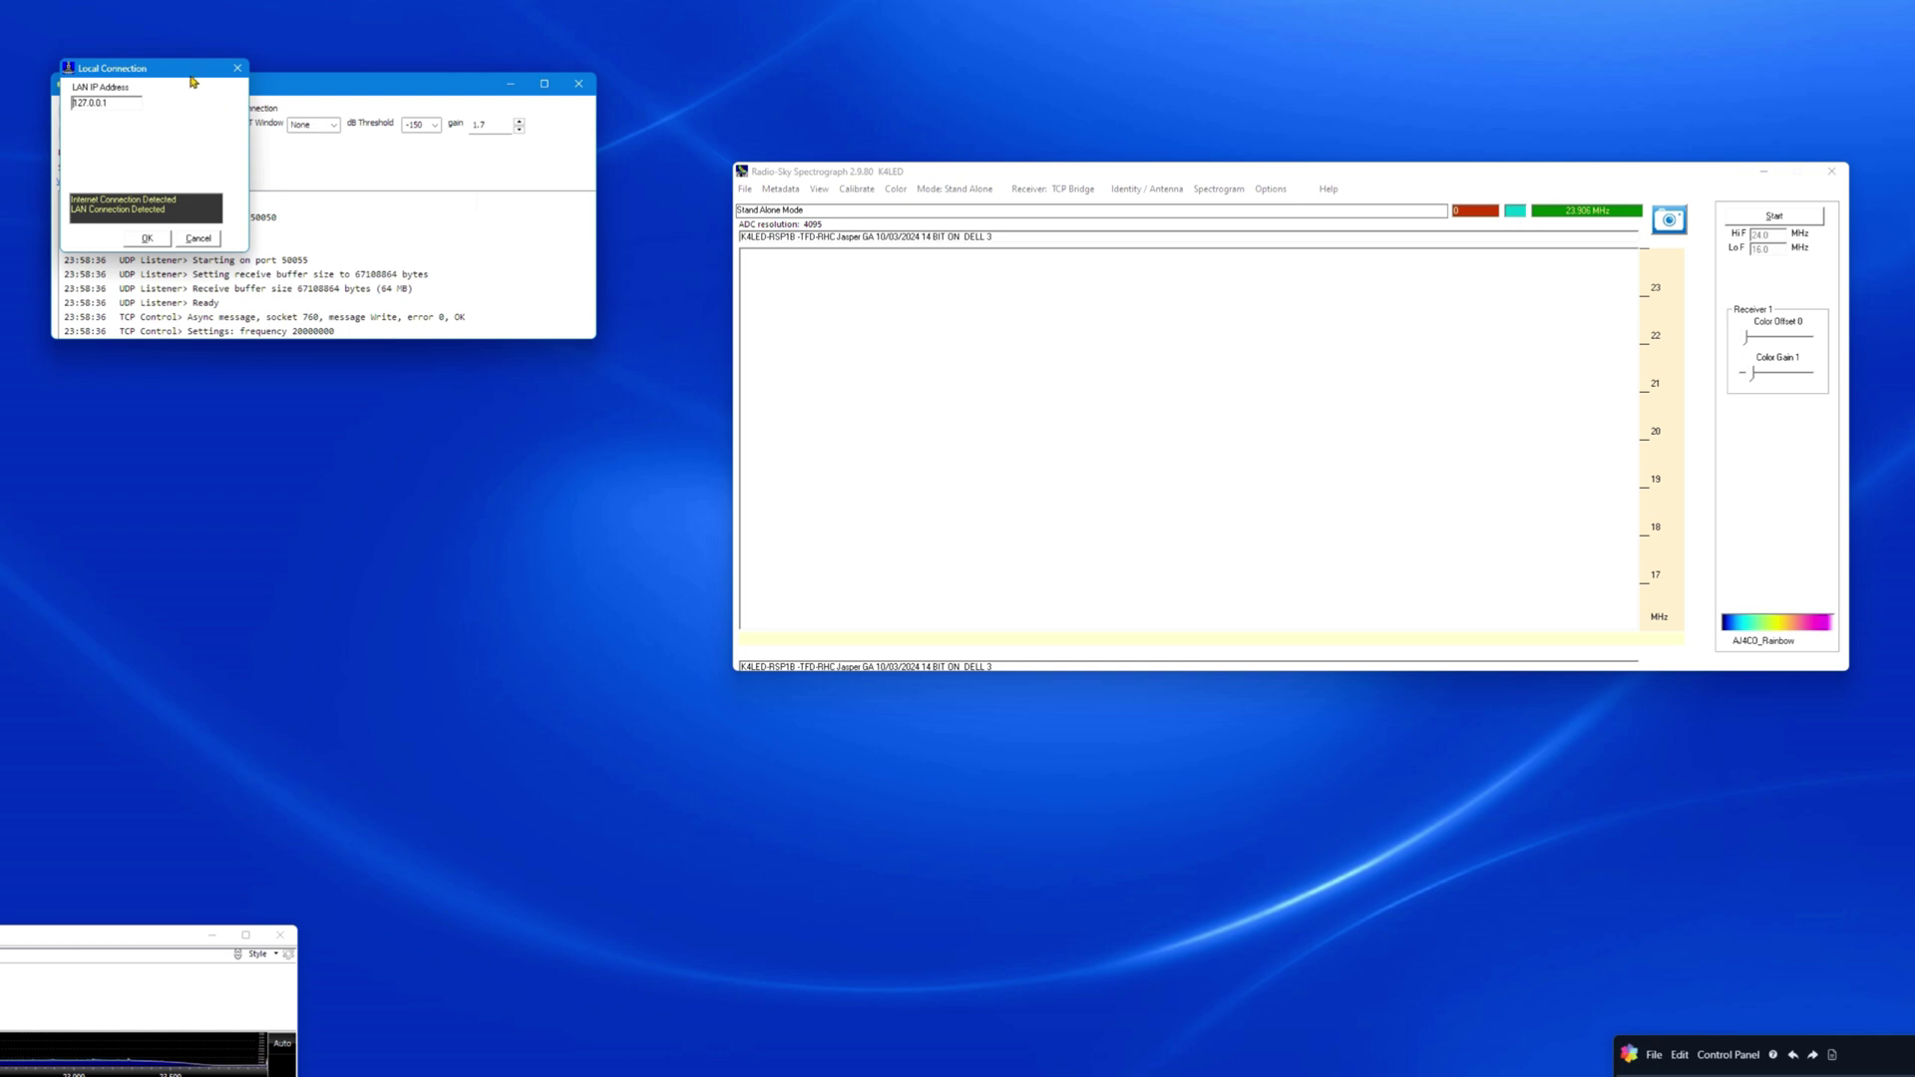
{"action": "left_click_drag", "start_coordinate": [191, 70], "coordinate": [1221, 379]}
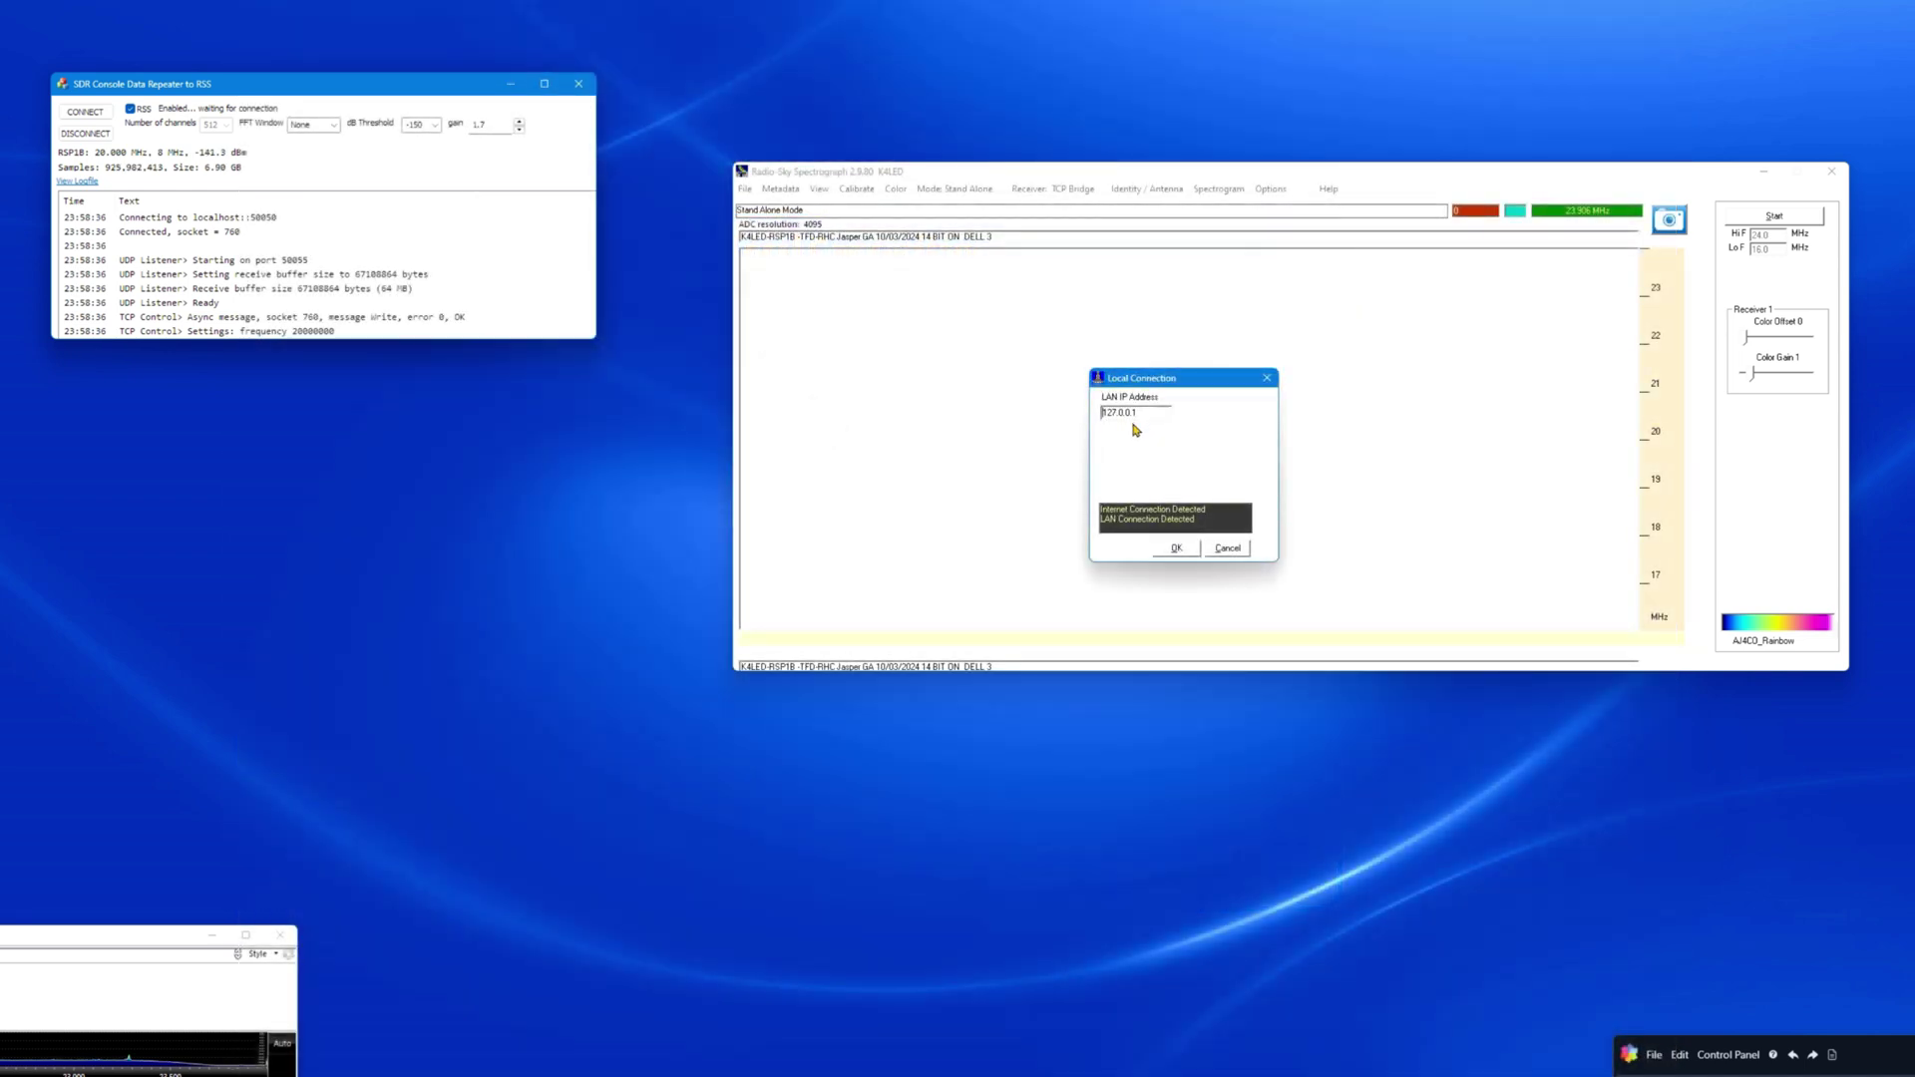
{"action": "left_click", "coordinate": [1177, 549]}
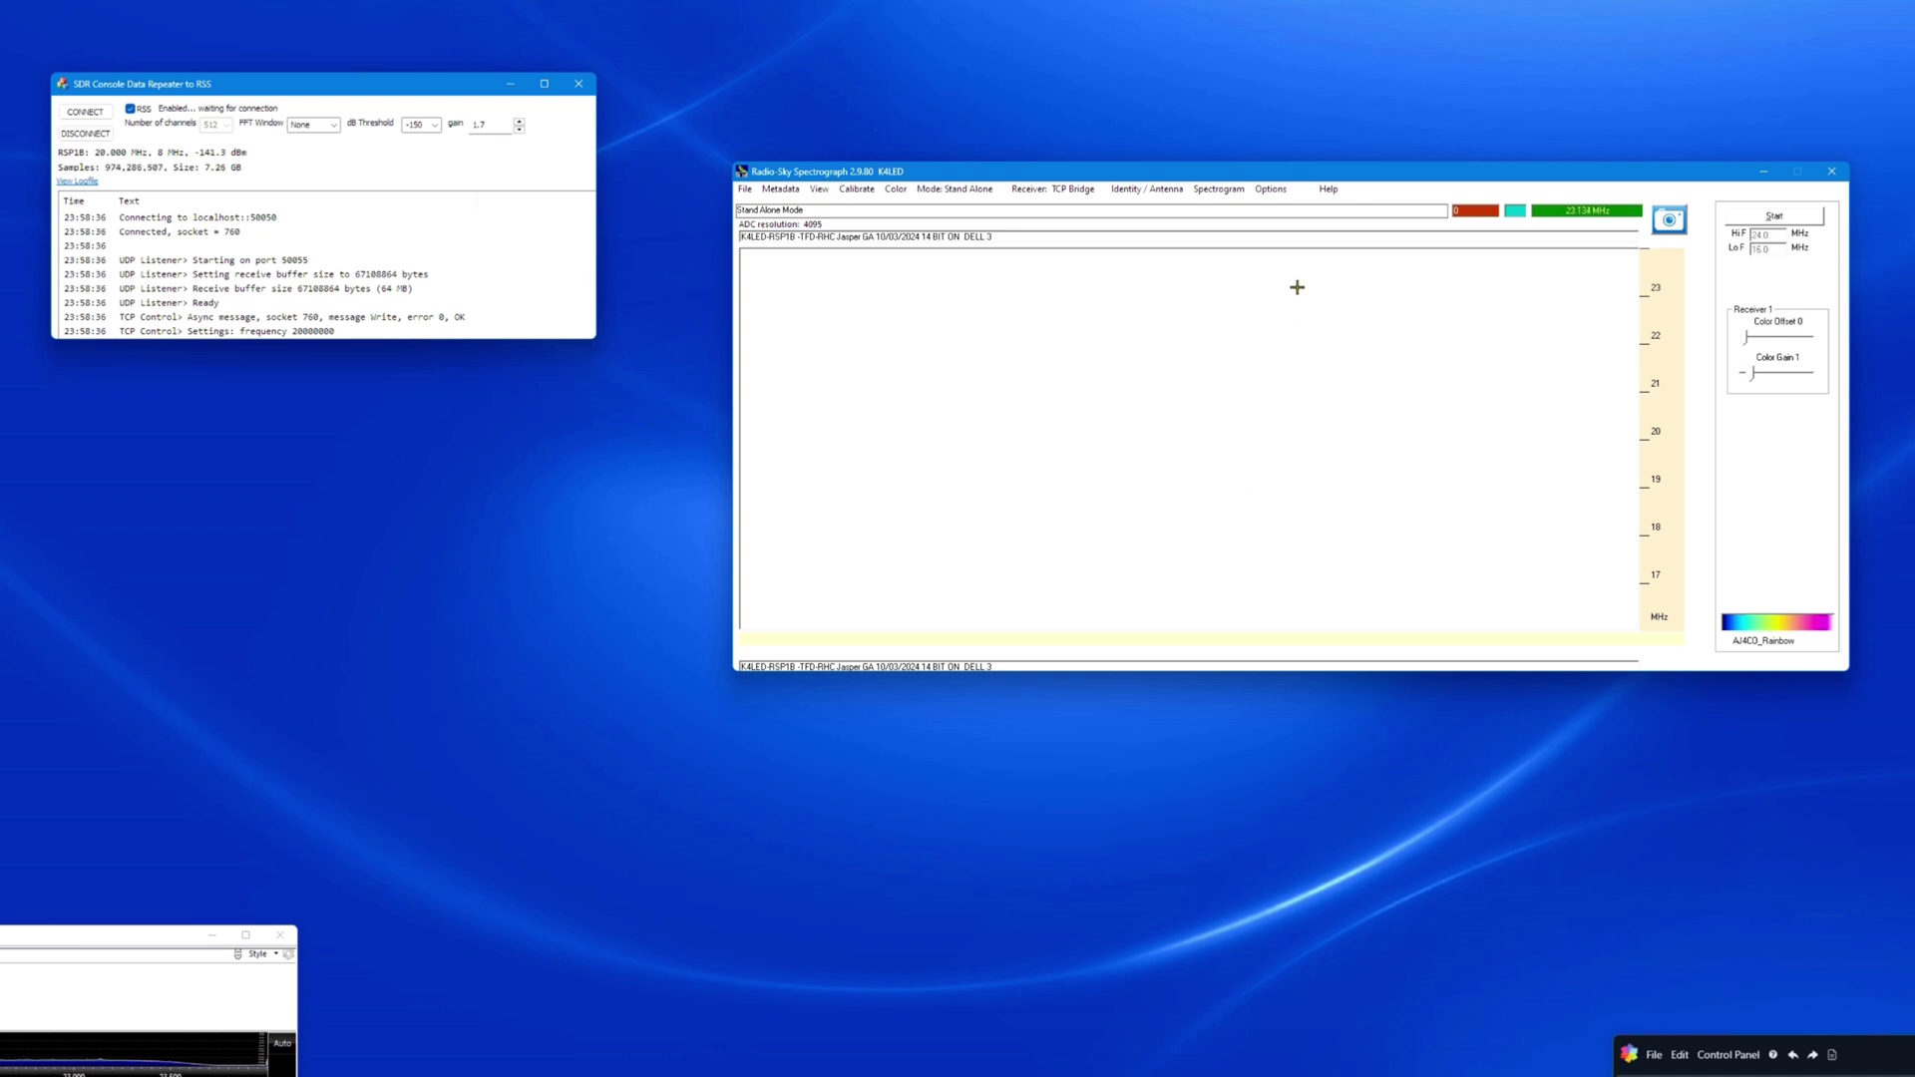
Review the spectrograph's file saving options and its program priority setting
{"action": "left_click", "coordinate": [1273, 189]}
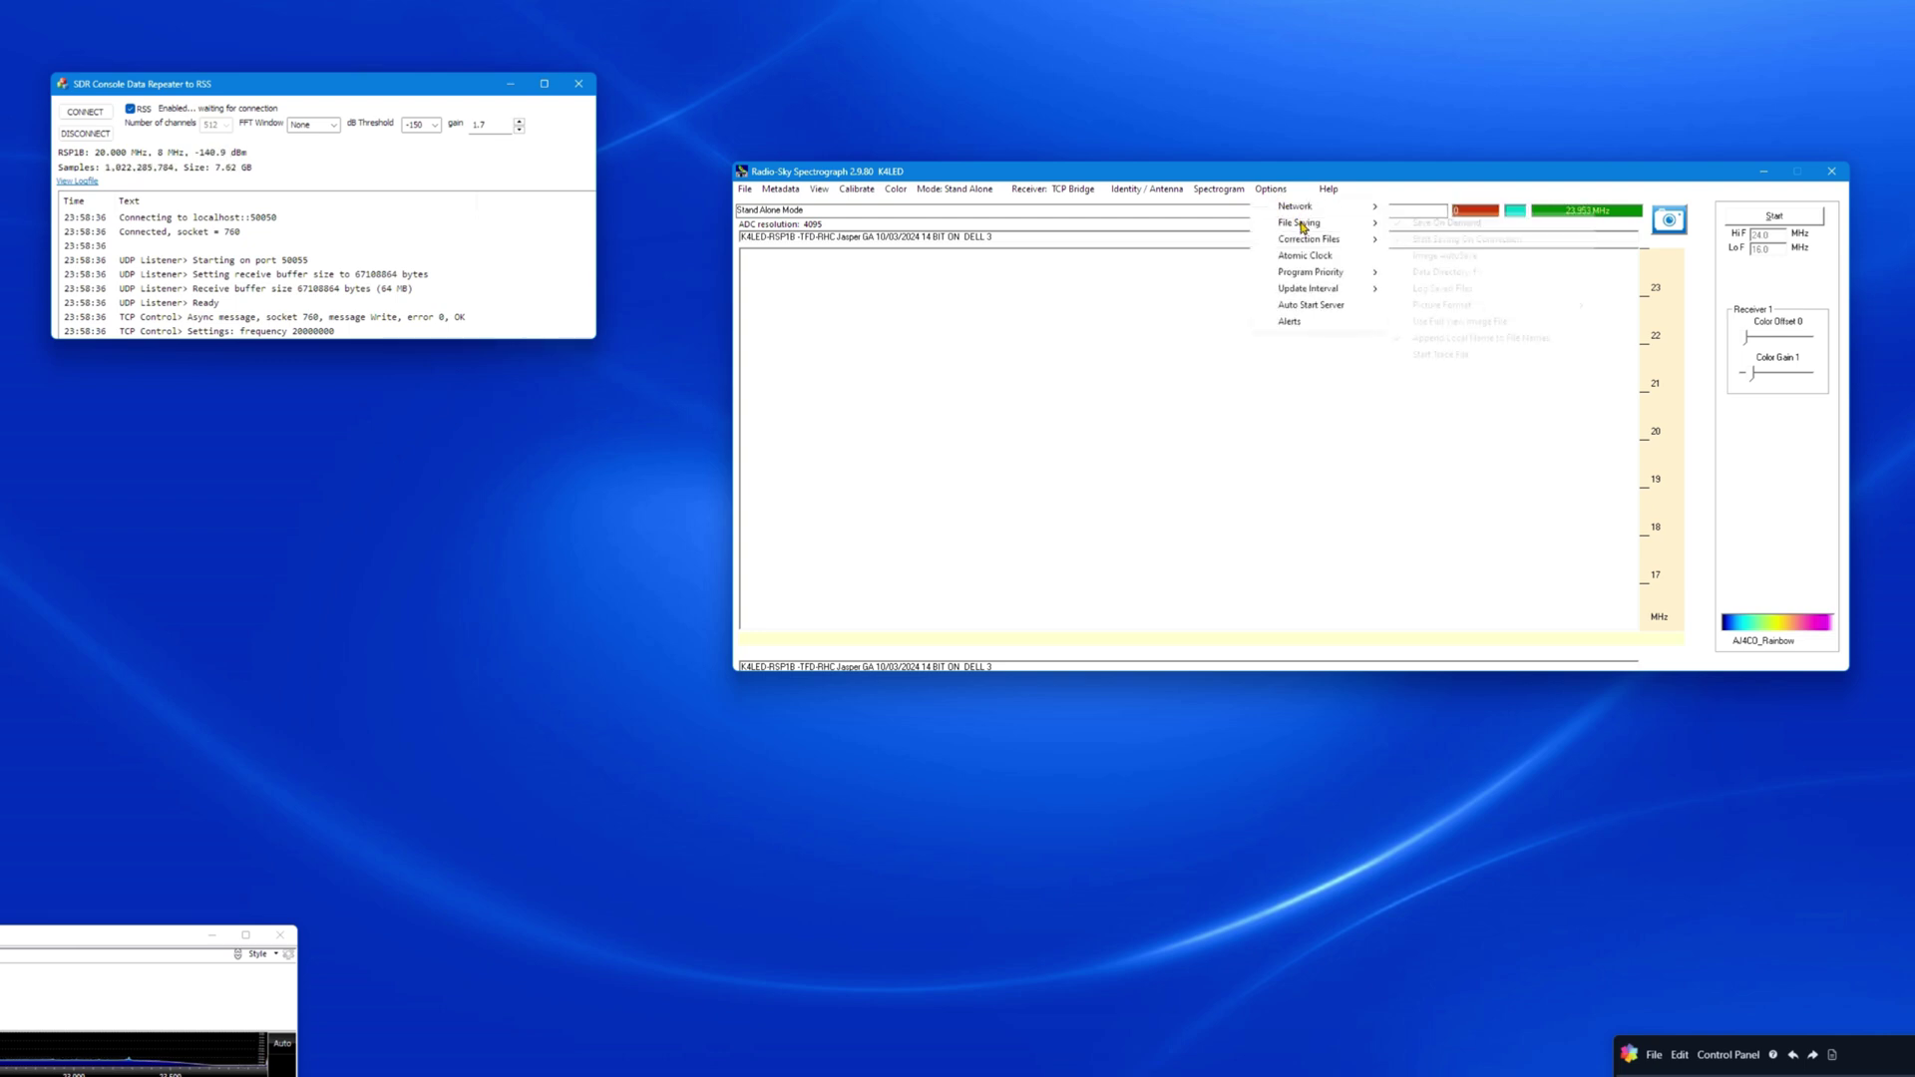
{"action": "mouse_move", "coordinate": [1303, 227]}
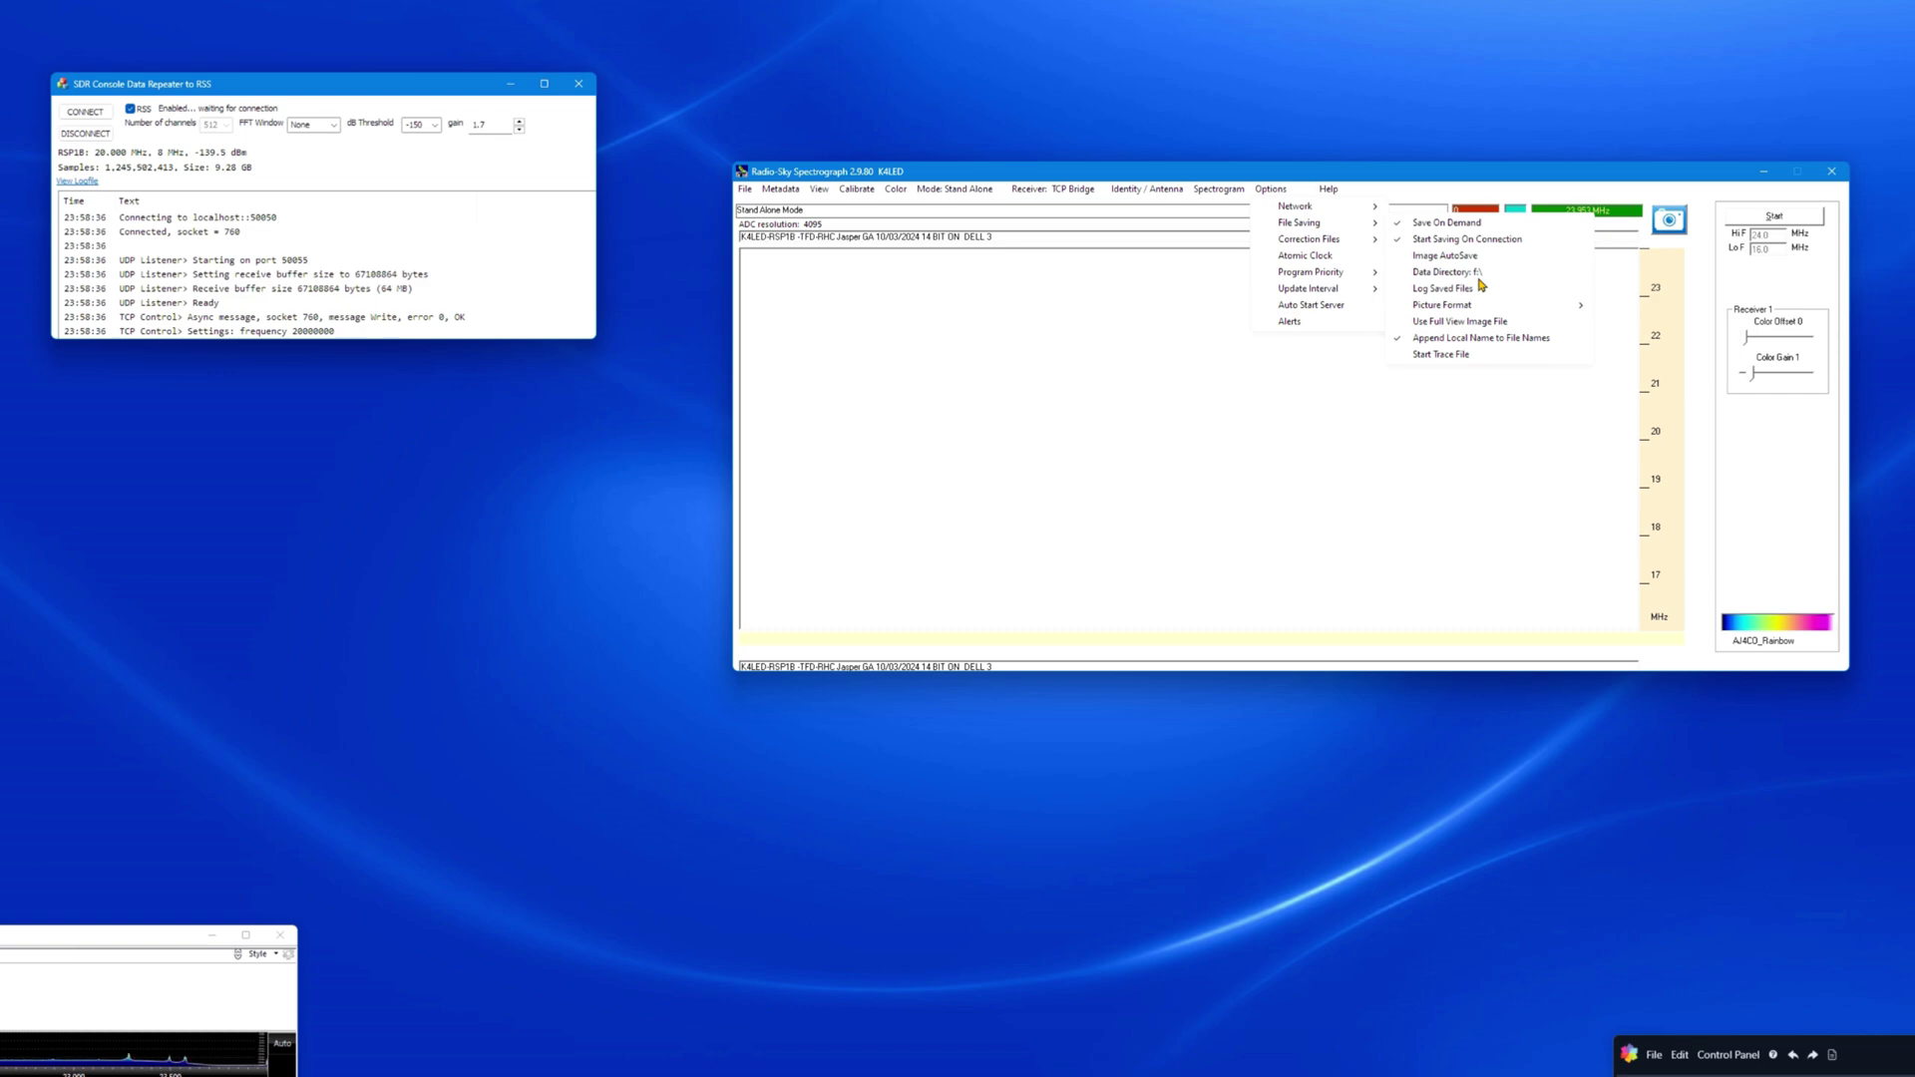
{"action": "mouse_move", "coordinate": [1310, 272]}
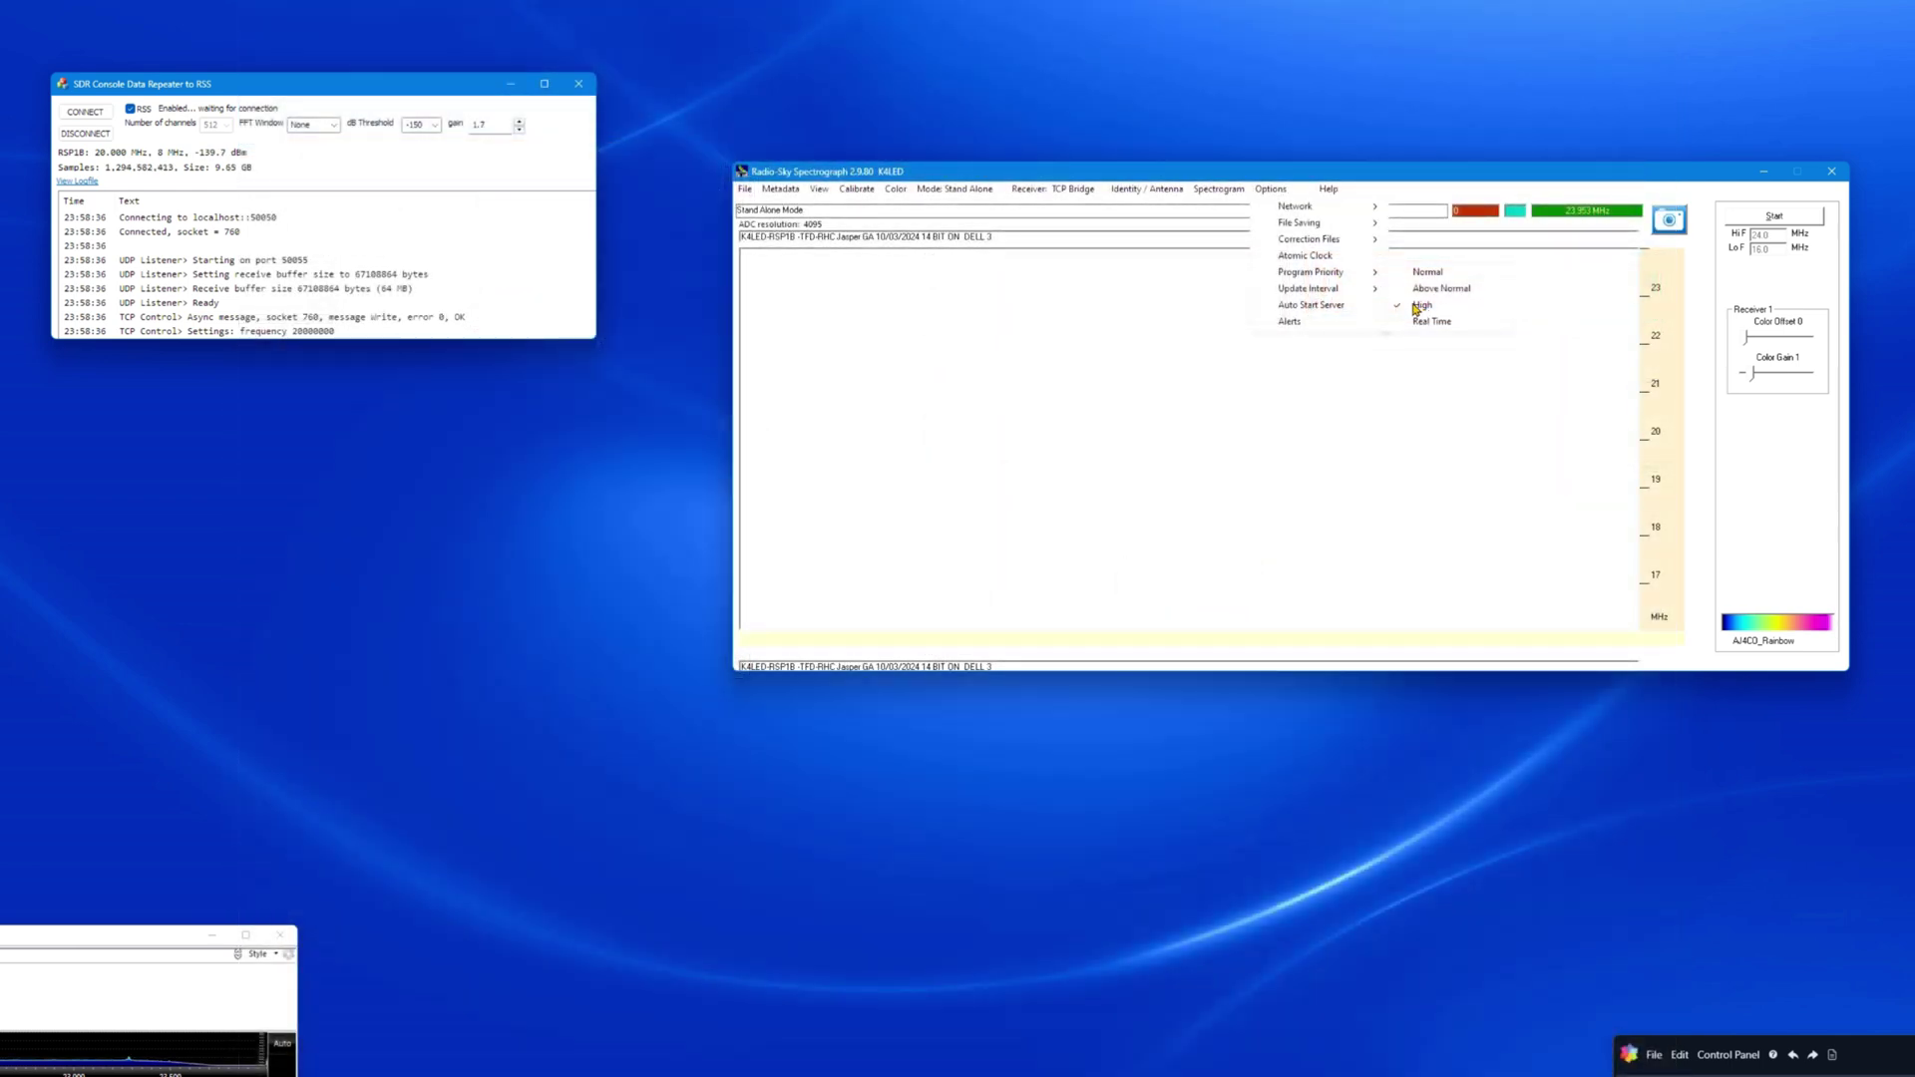
{"action": "left_click", "coordinate": [1332, 382]}
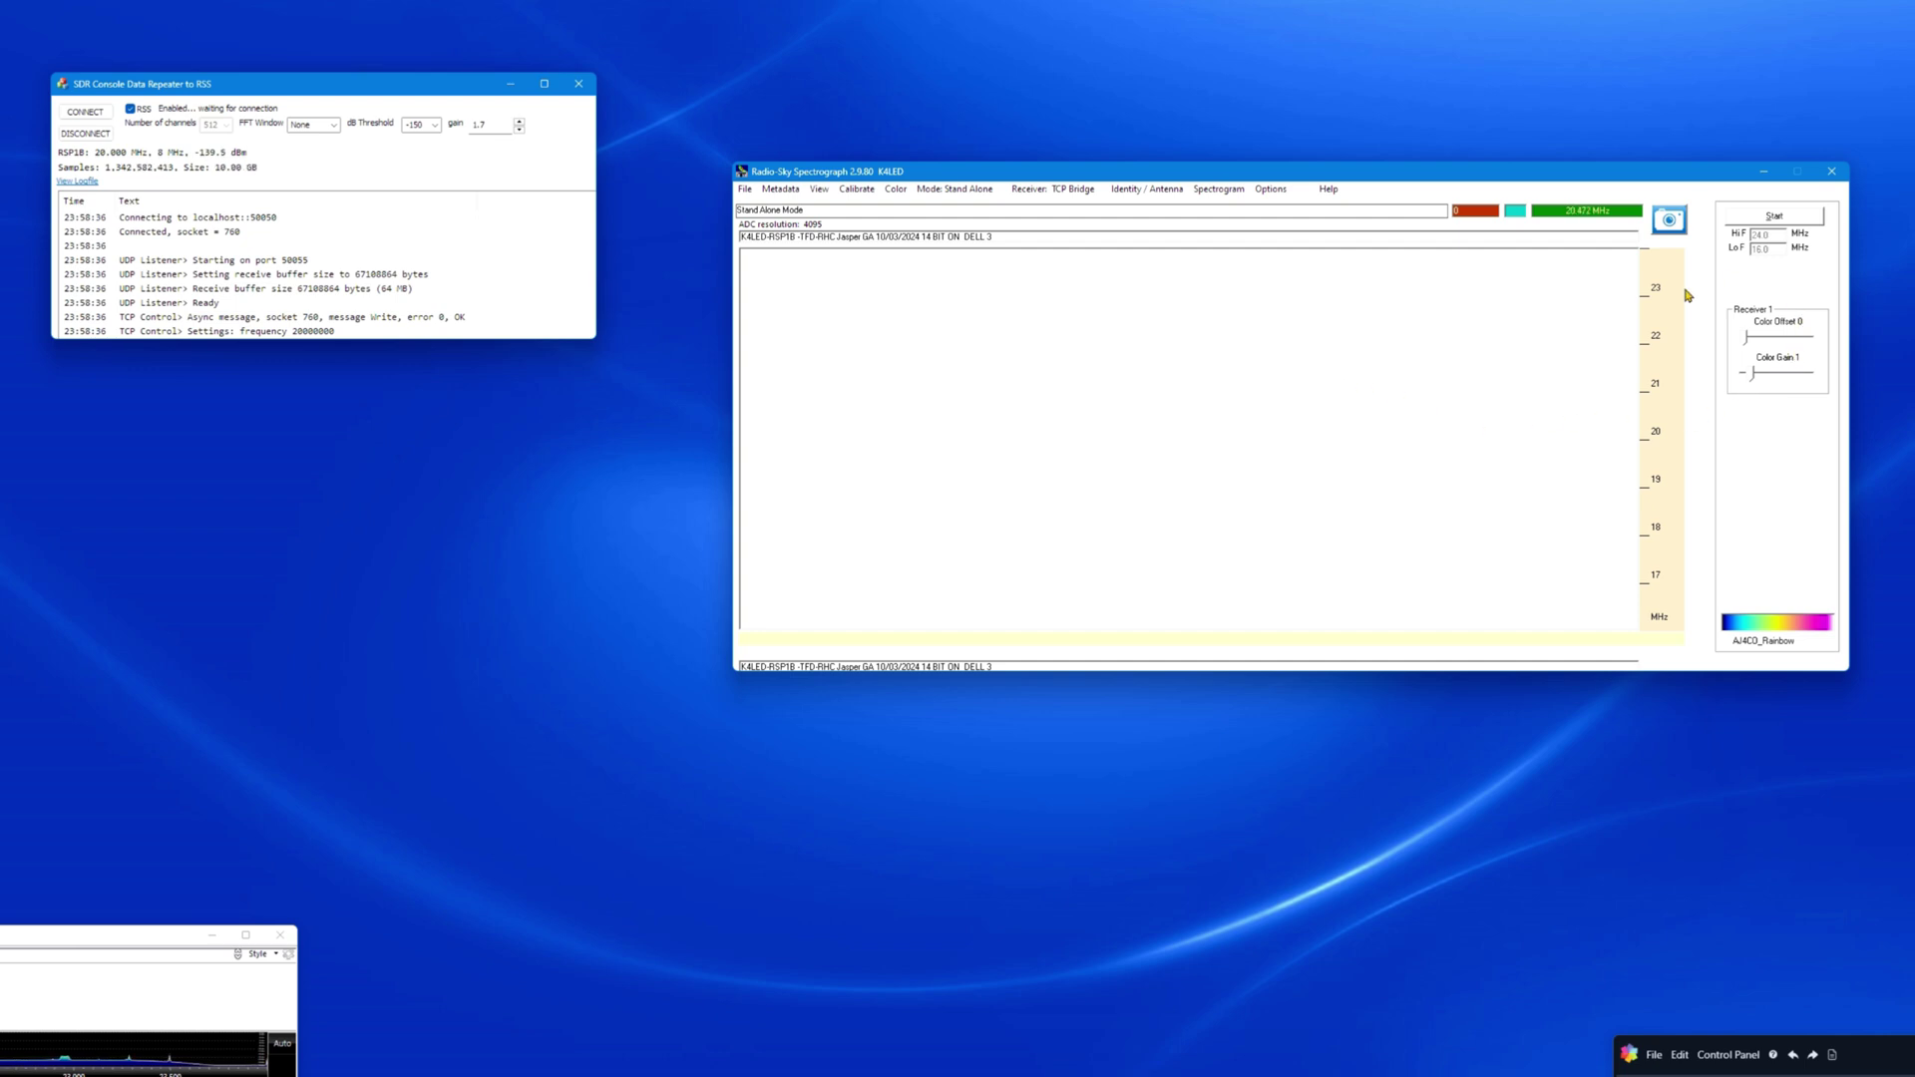
Set Receiver 1's color offset to 500 and color gain to 1.2
{"action": "left_click", "coordinate": [1788, 338]}
{"action": "double_click", "coordinate": [1788, 341]}
{"action": "type", "text": "500"}
{"action": "key", "text": "Tab"}
{"action": "double_click", "coordinate": [1786, 372]}
{"action": "left_click_drag", "start_coordinate": [1785, 381], "coordinate": [1744, 388]}
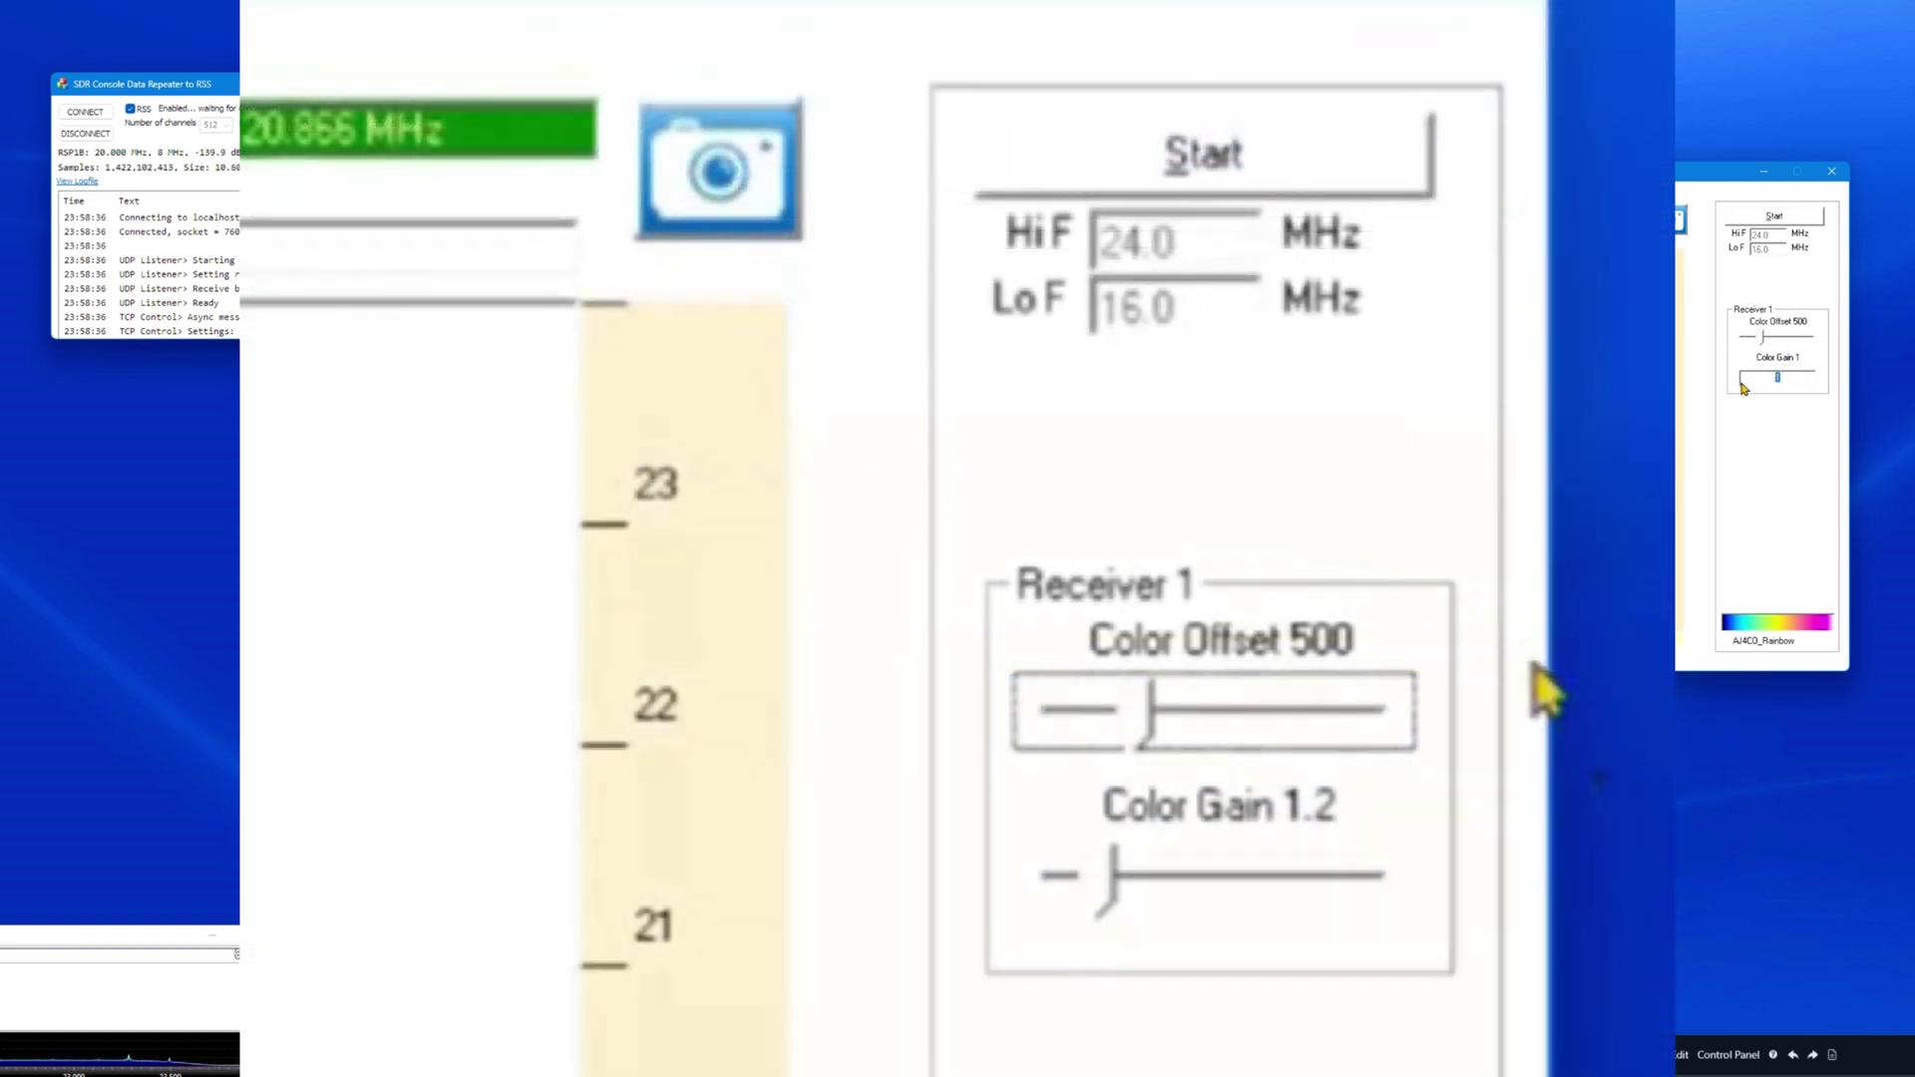
{"action": "type", "text": "1"}
{"action": "key", "text": "Return"}
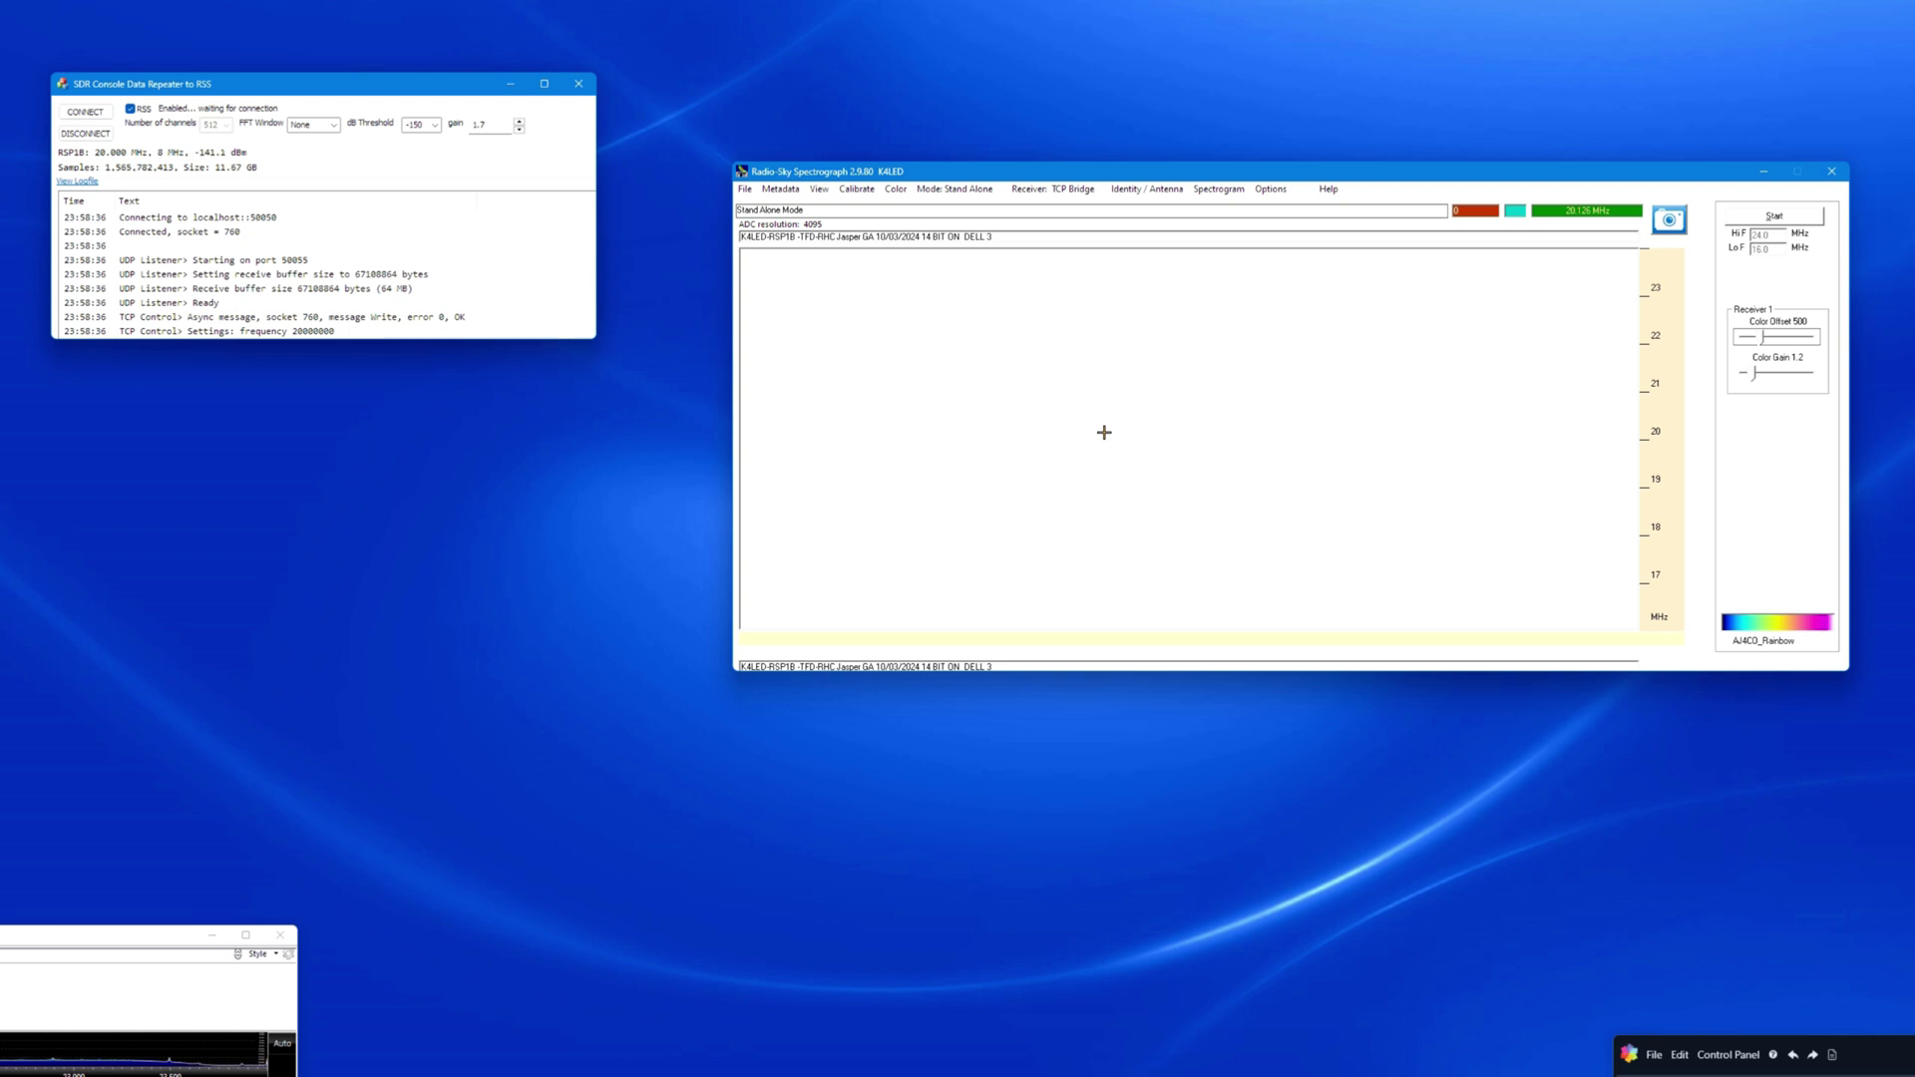
Look through the color files available for the spectrograph without loading one
{"action": "left_click", "coordinate": [896, 192]}
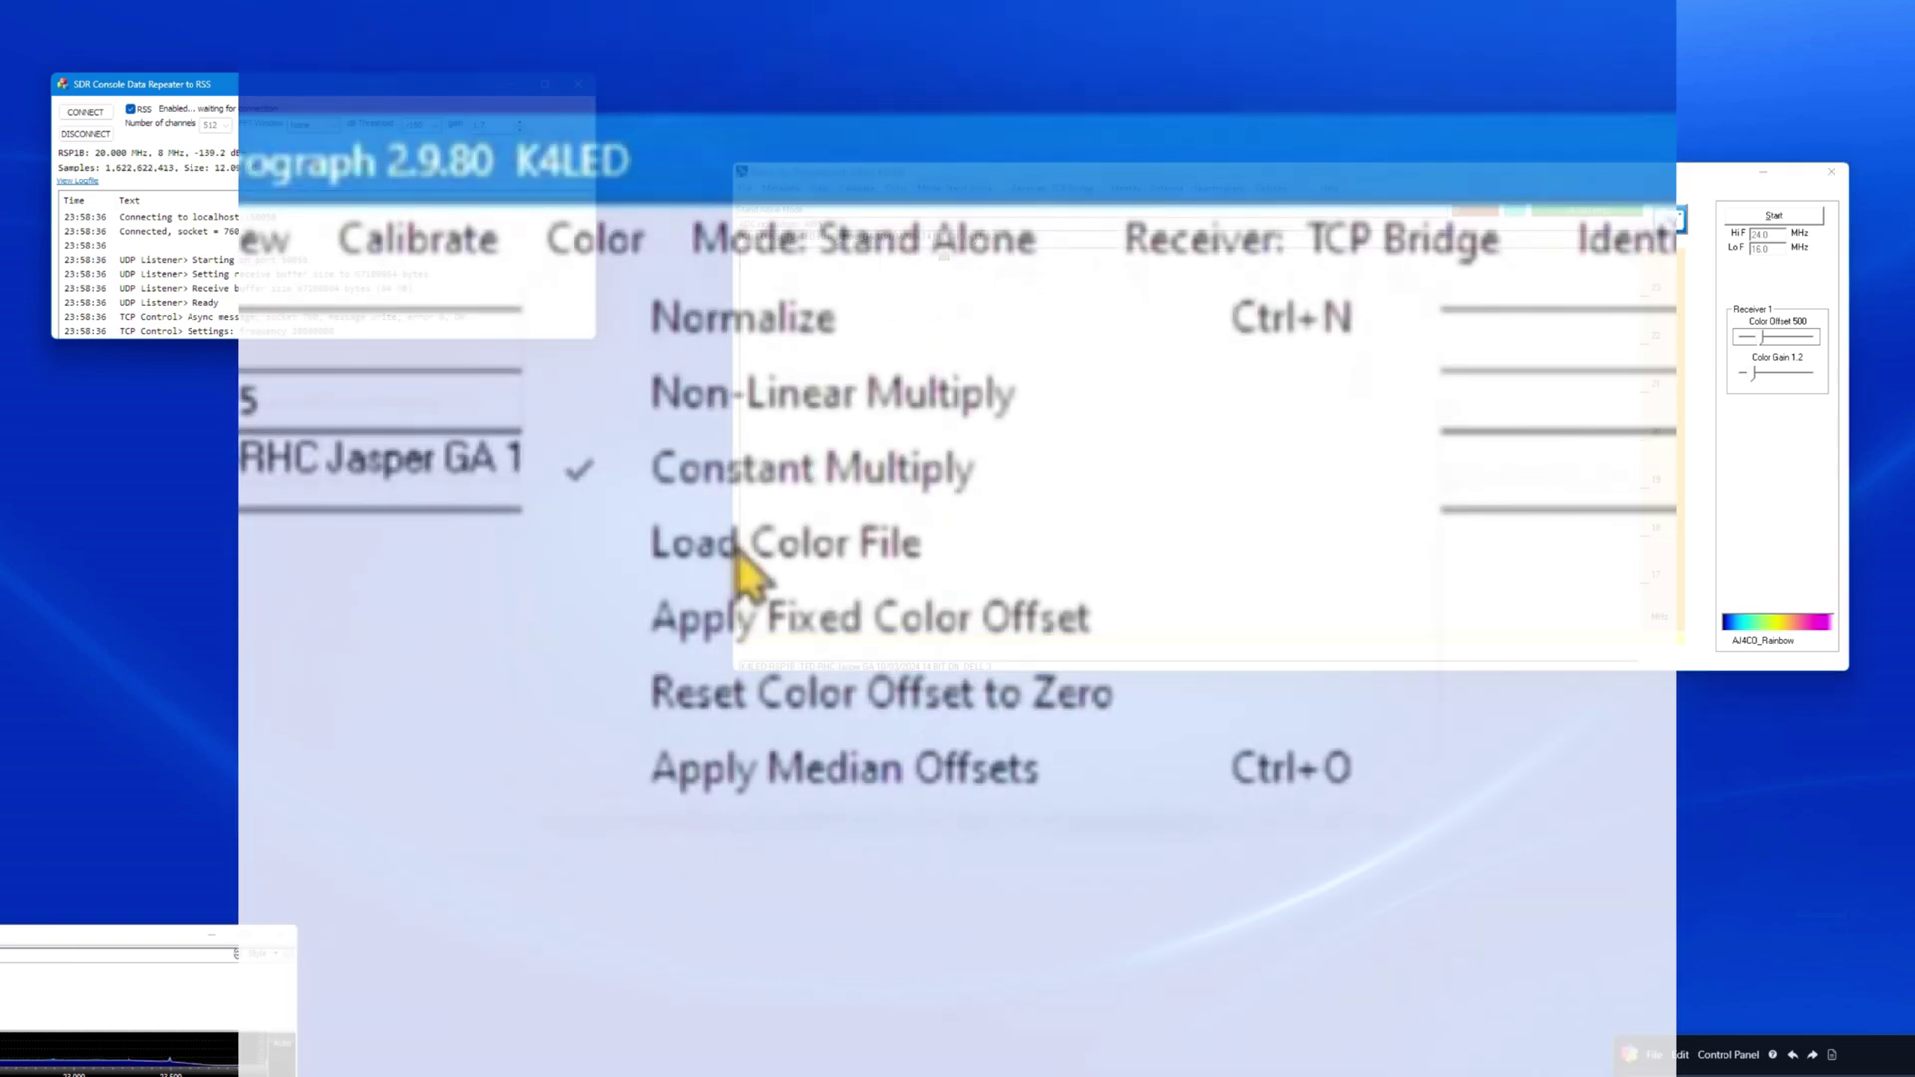
{"action": "left_click", "coordinate": [738, 547]}
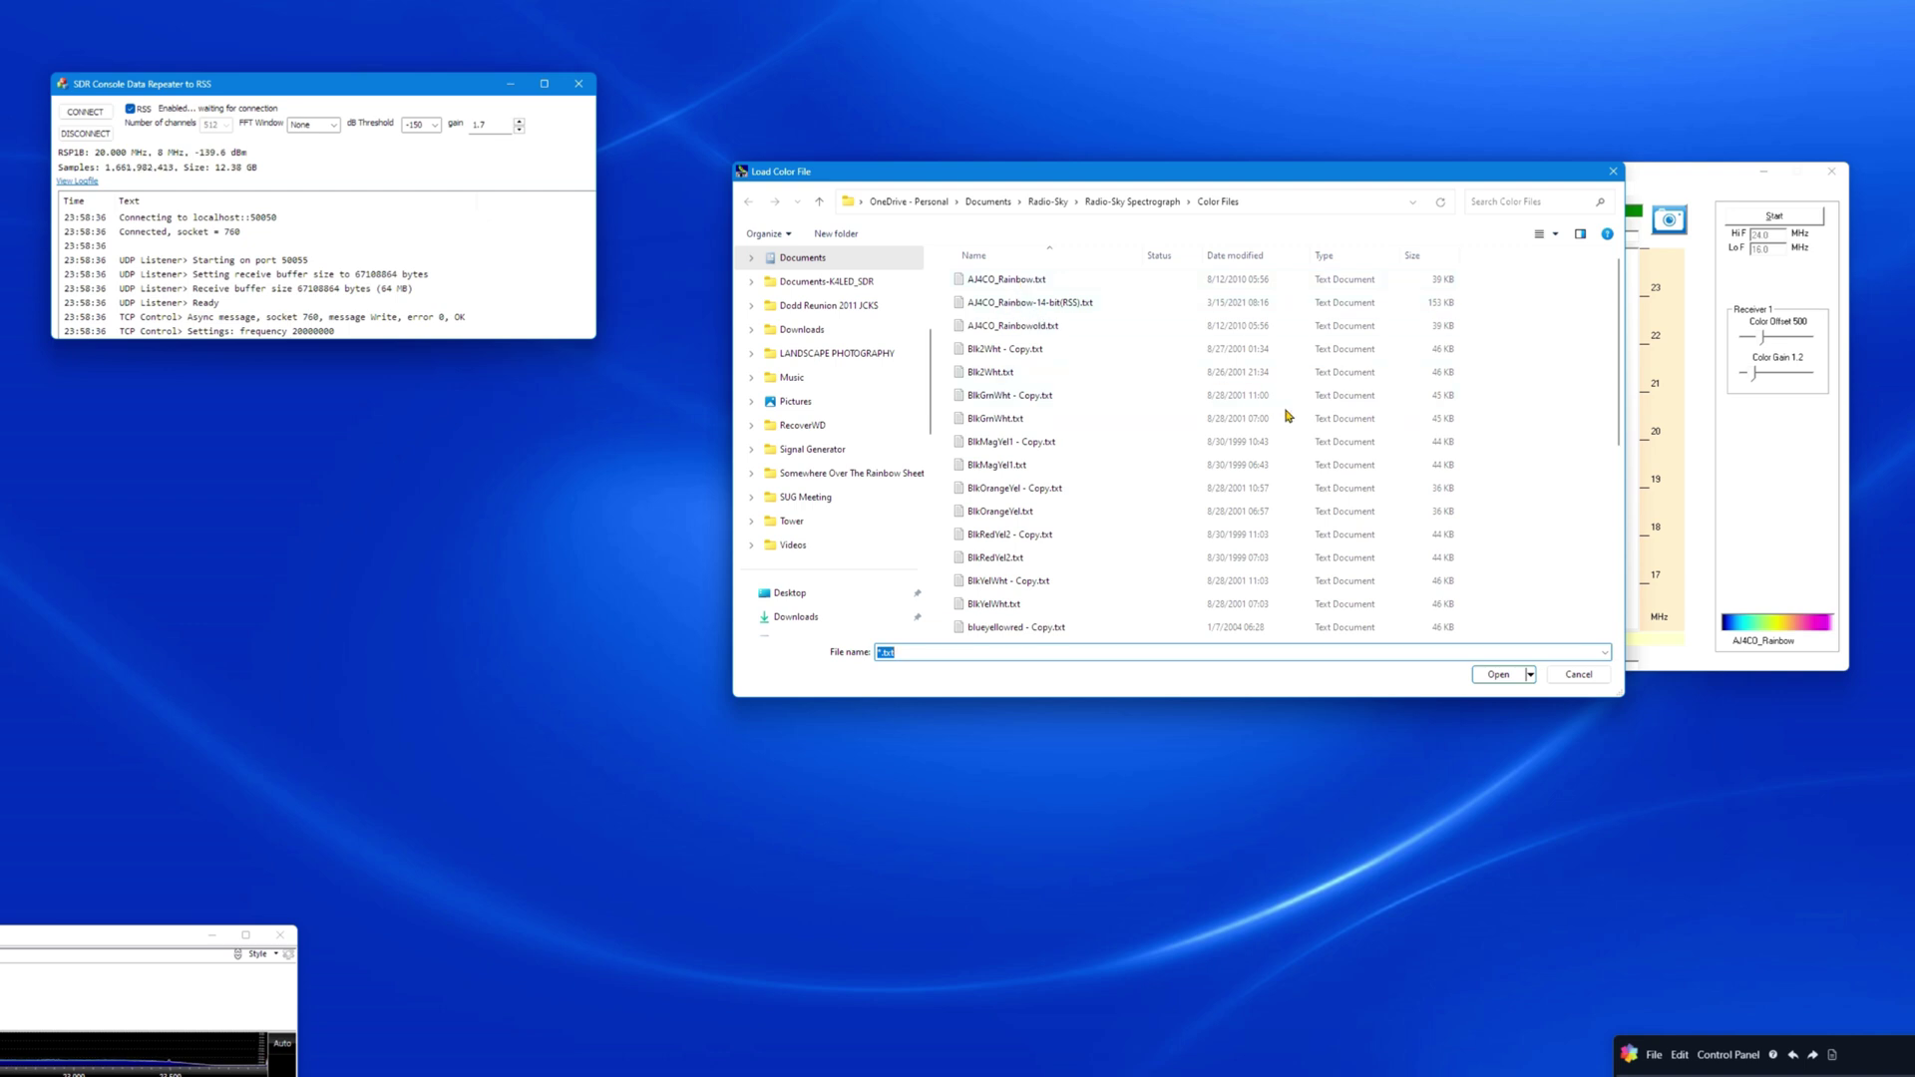
{"action": "left_click", "coordinate": [1573, 676]}
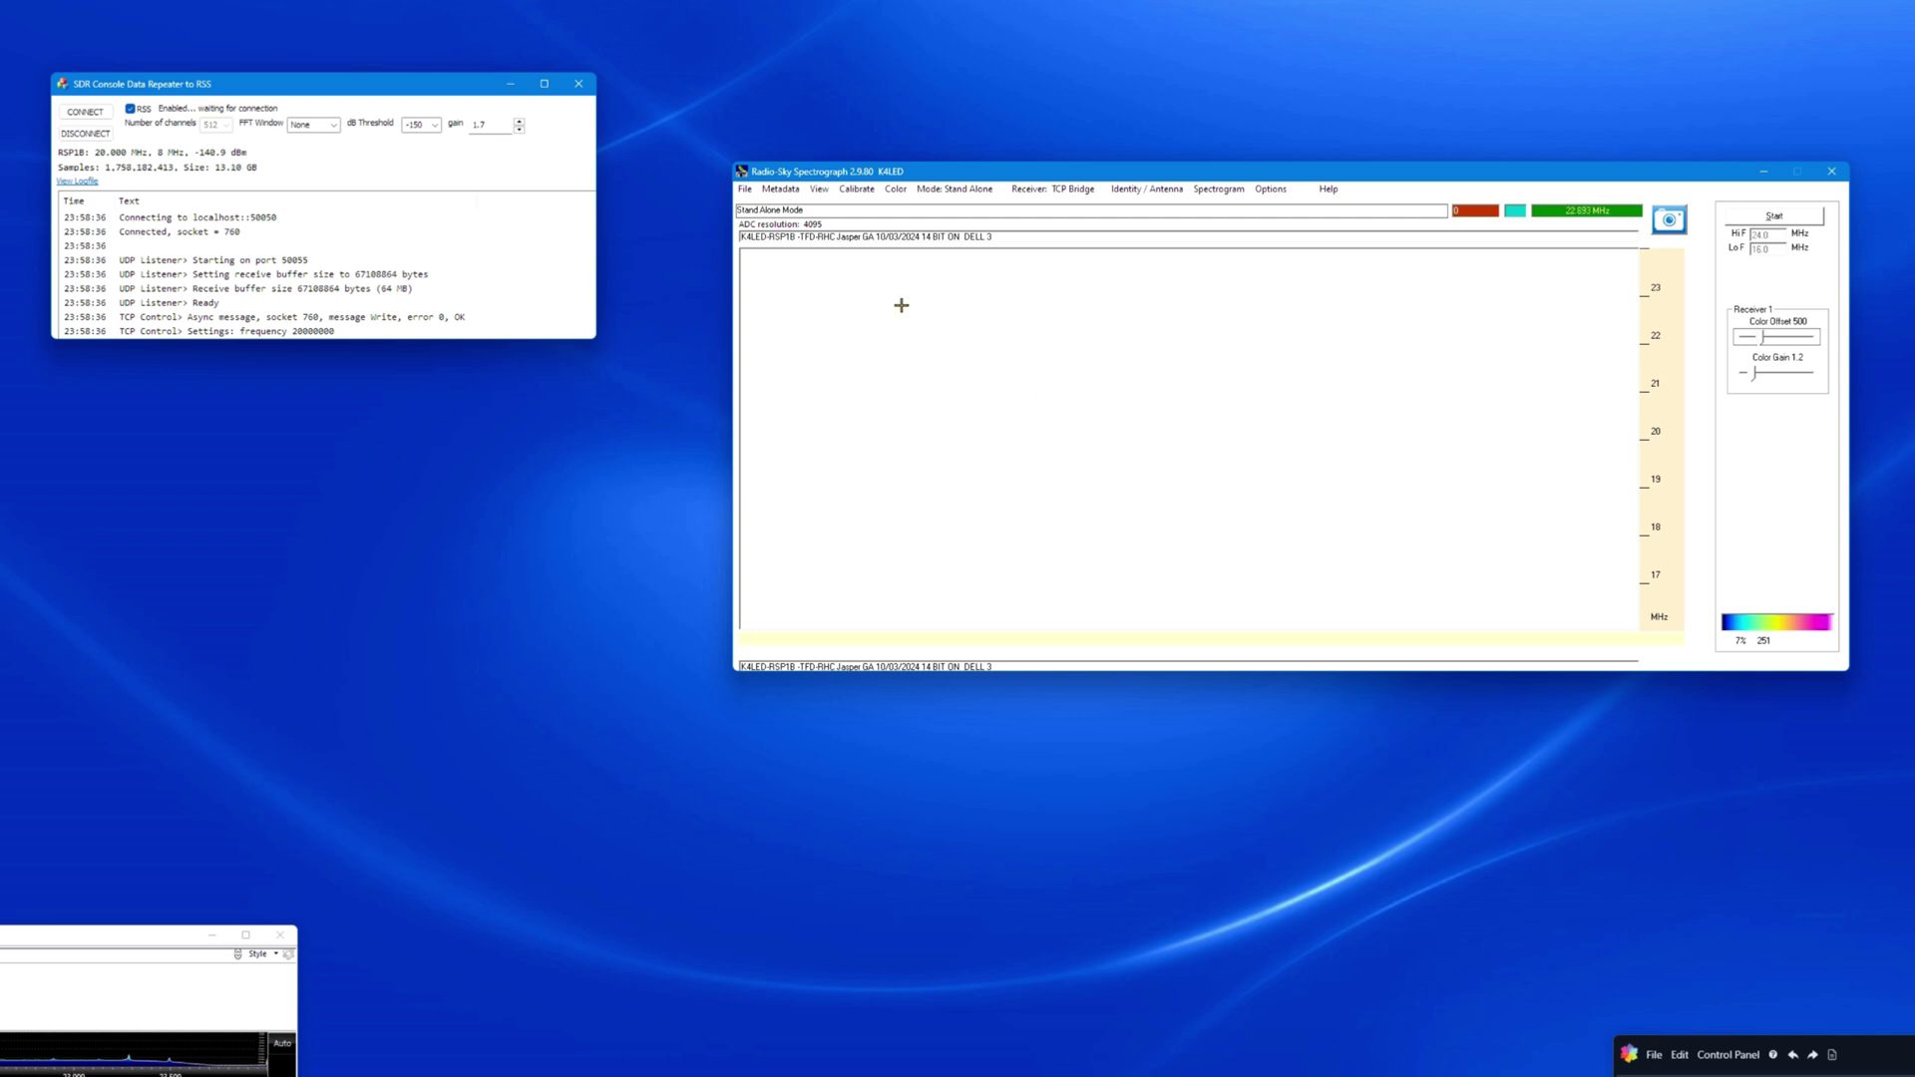
Check the schedule files available for running timed observations without loading one
{"action": "left_click", "coordinate": [745, 189]}
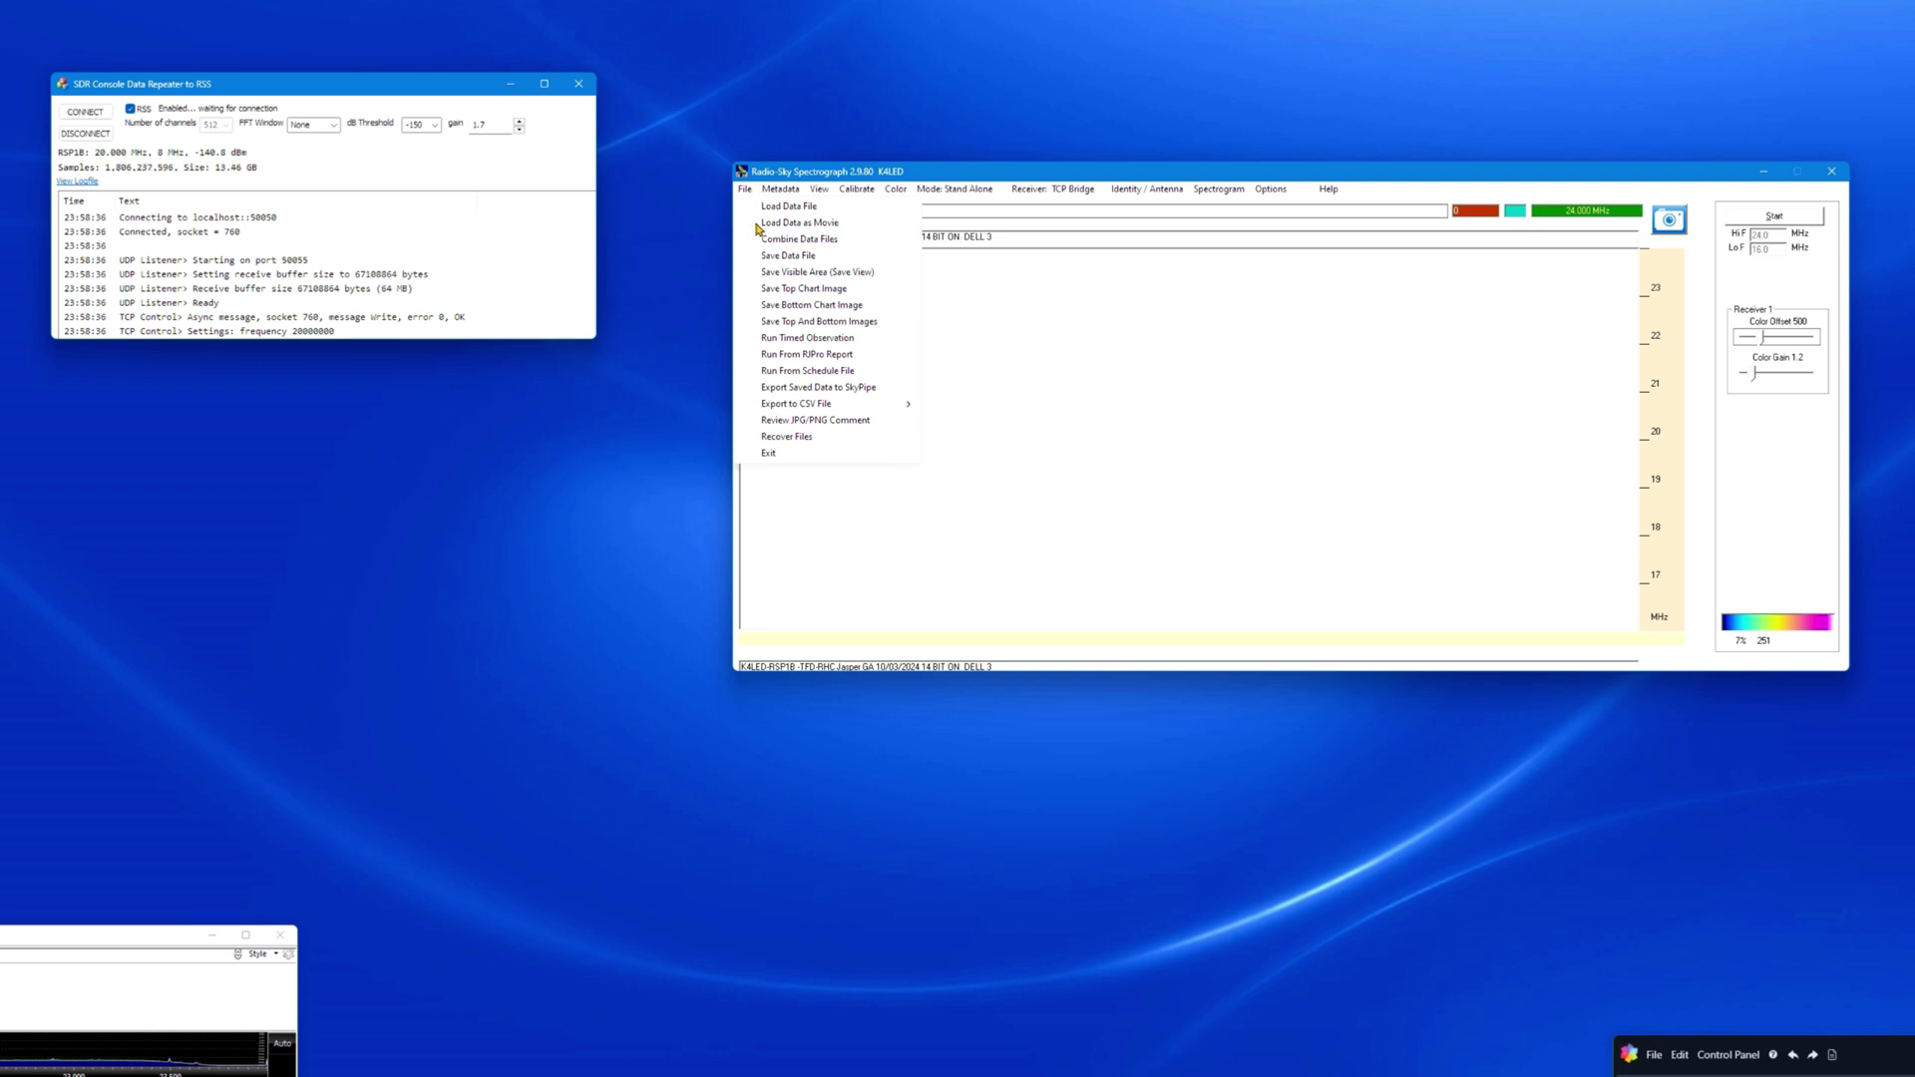
{"action": "left_click", "coordinate": [806, 371]}
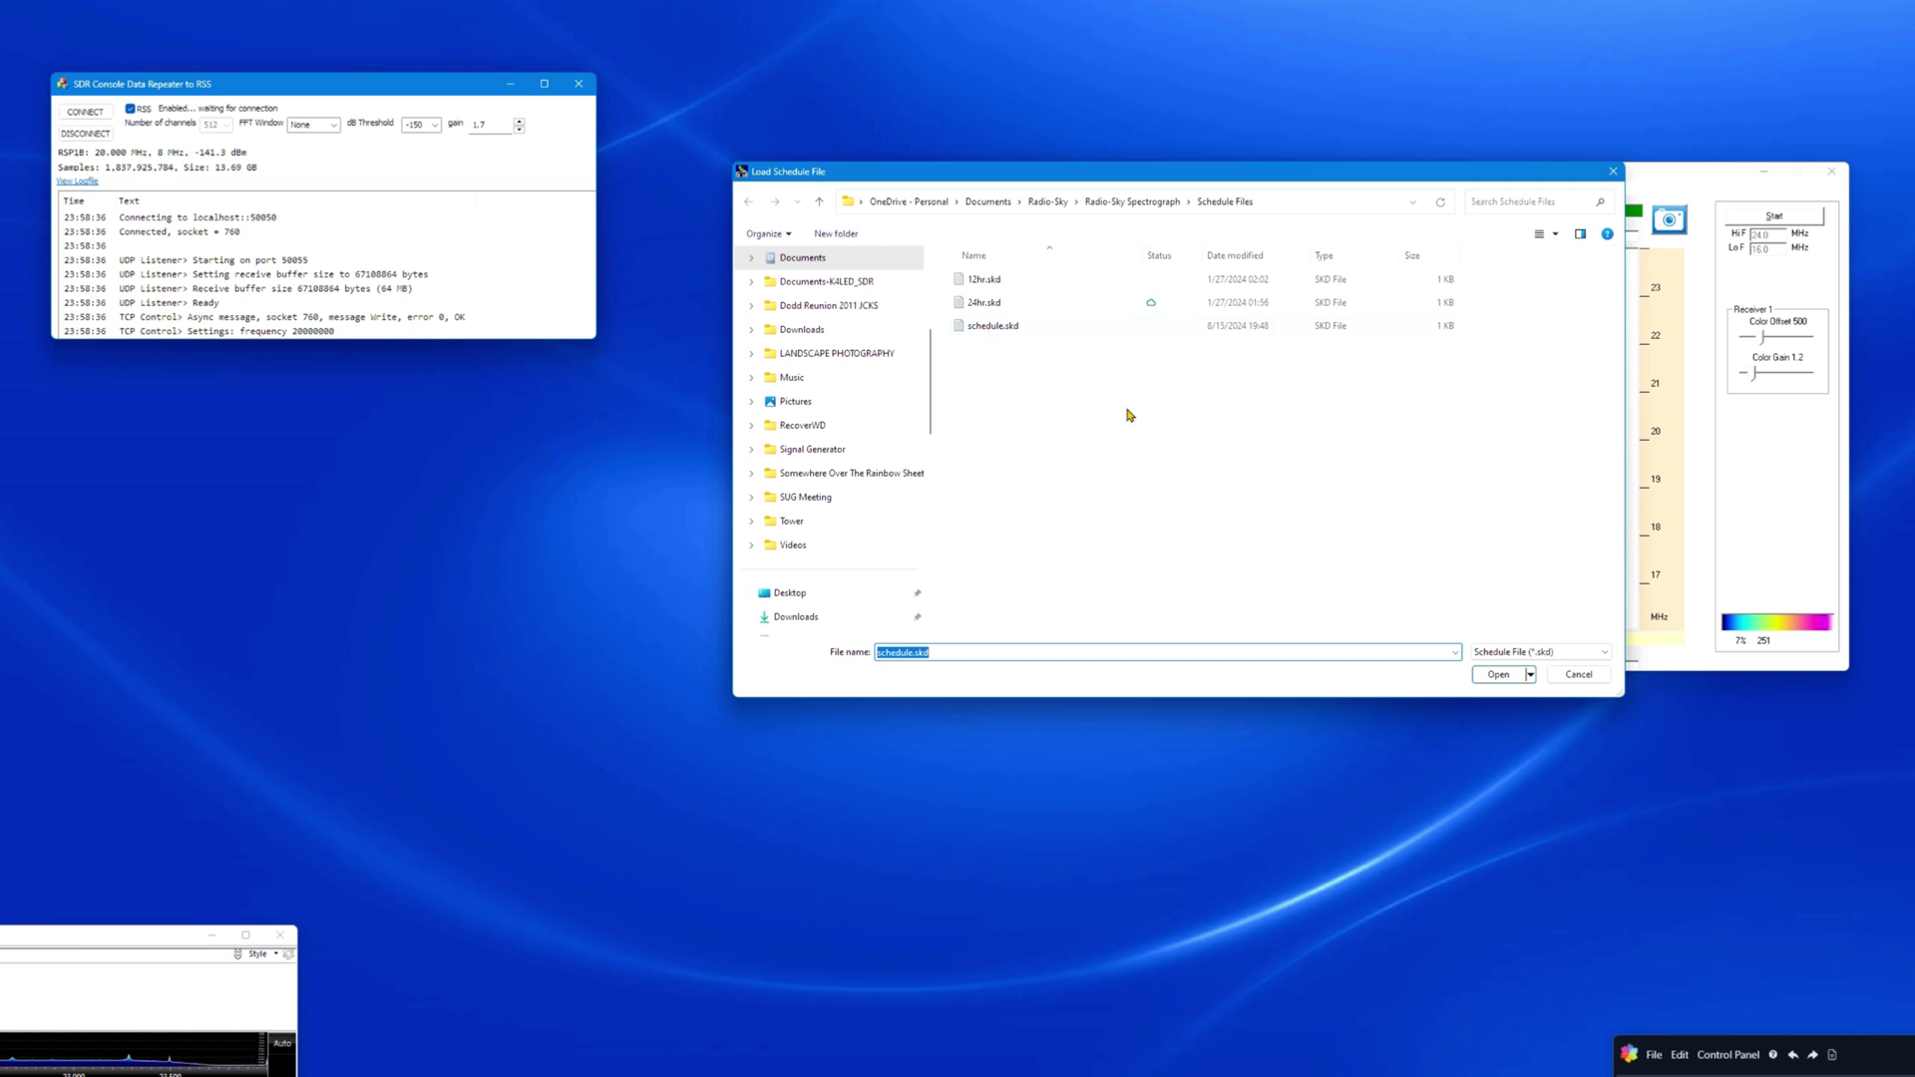
{"action": "left_click", "coordinate": [1580, 678]}
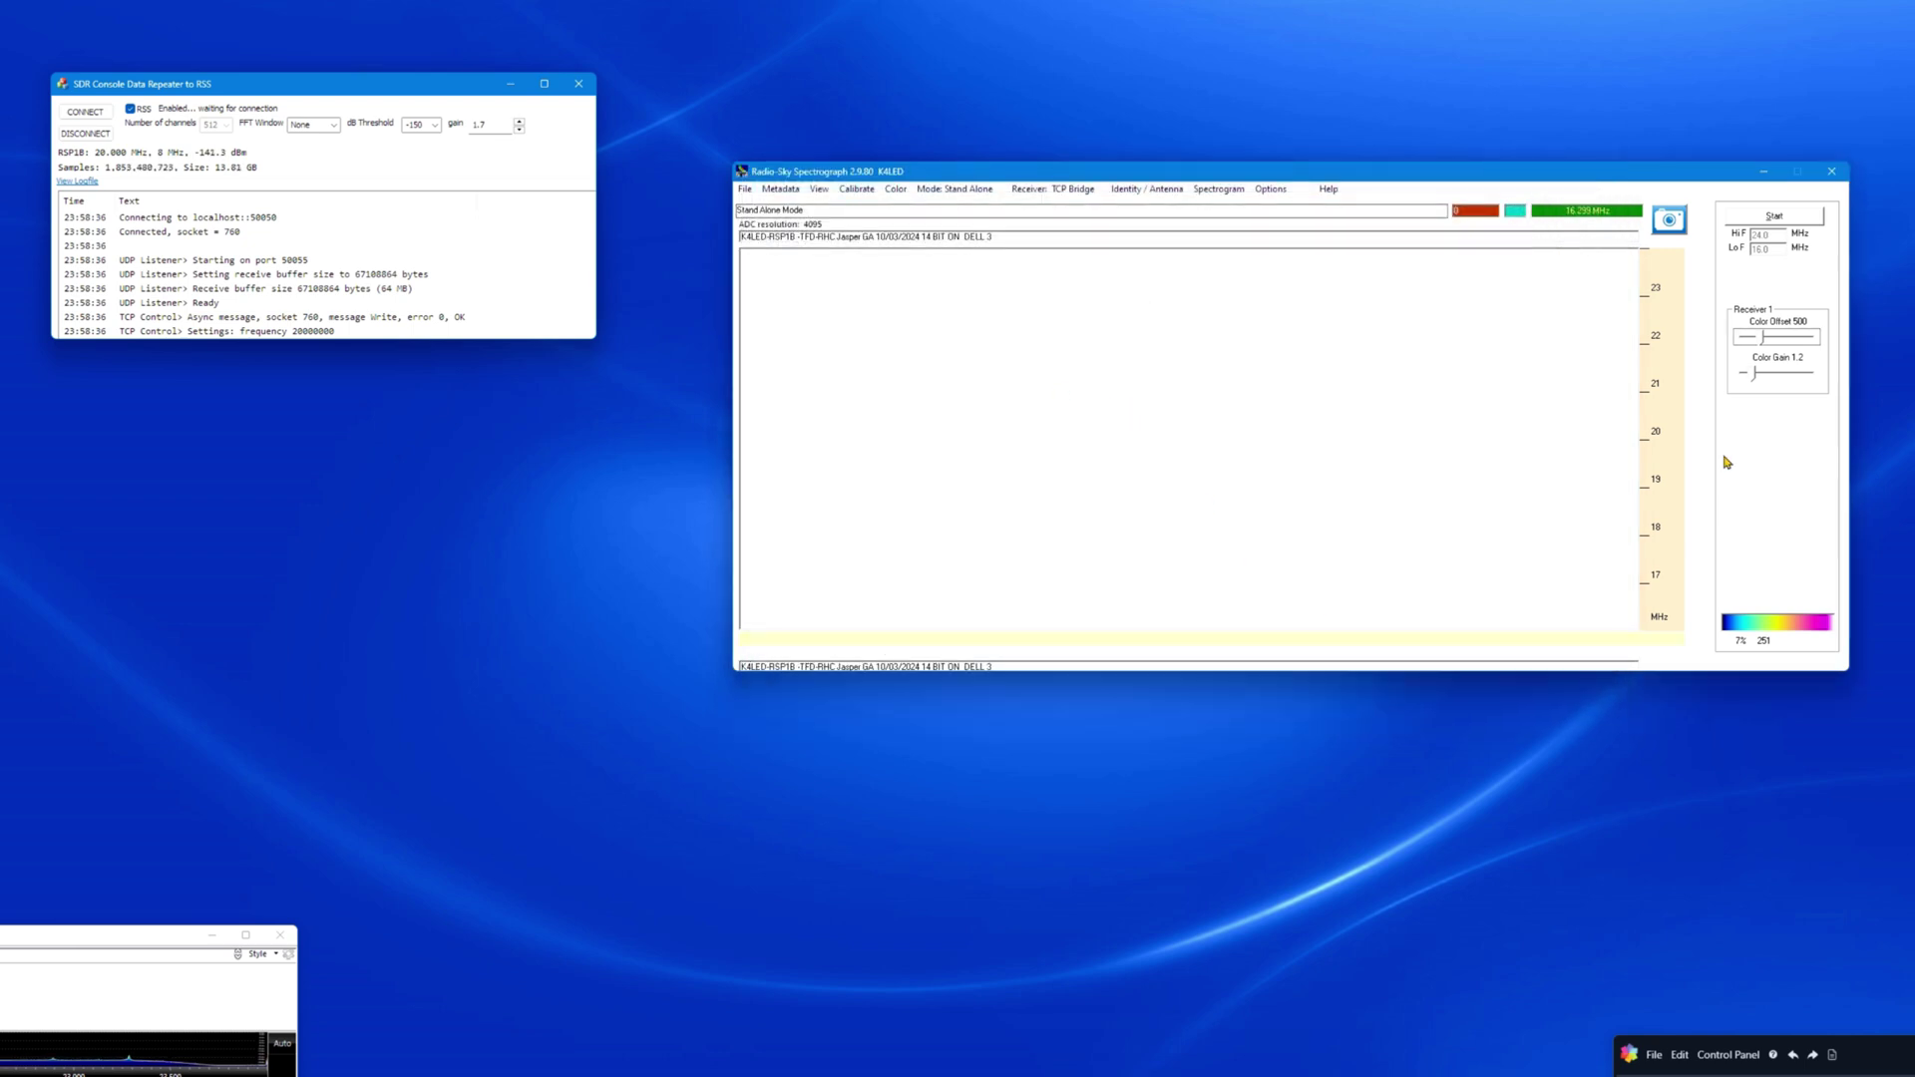
Start the spectrograph observation, and restart it after switching the RSS output off and on again in SDRc2RSS
{"action": "left_click", "coordinate": [1776, 217]}
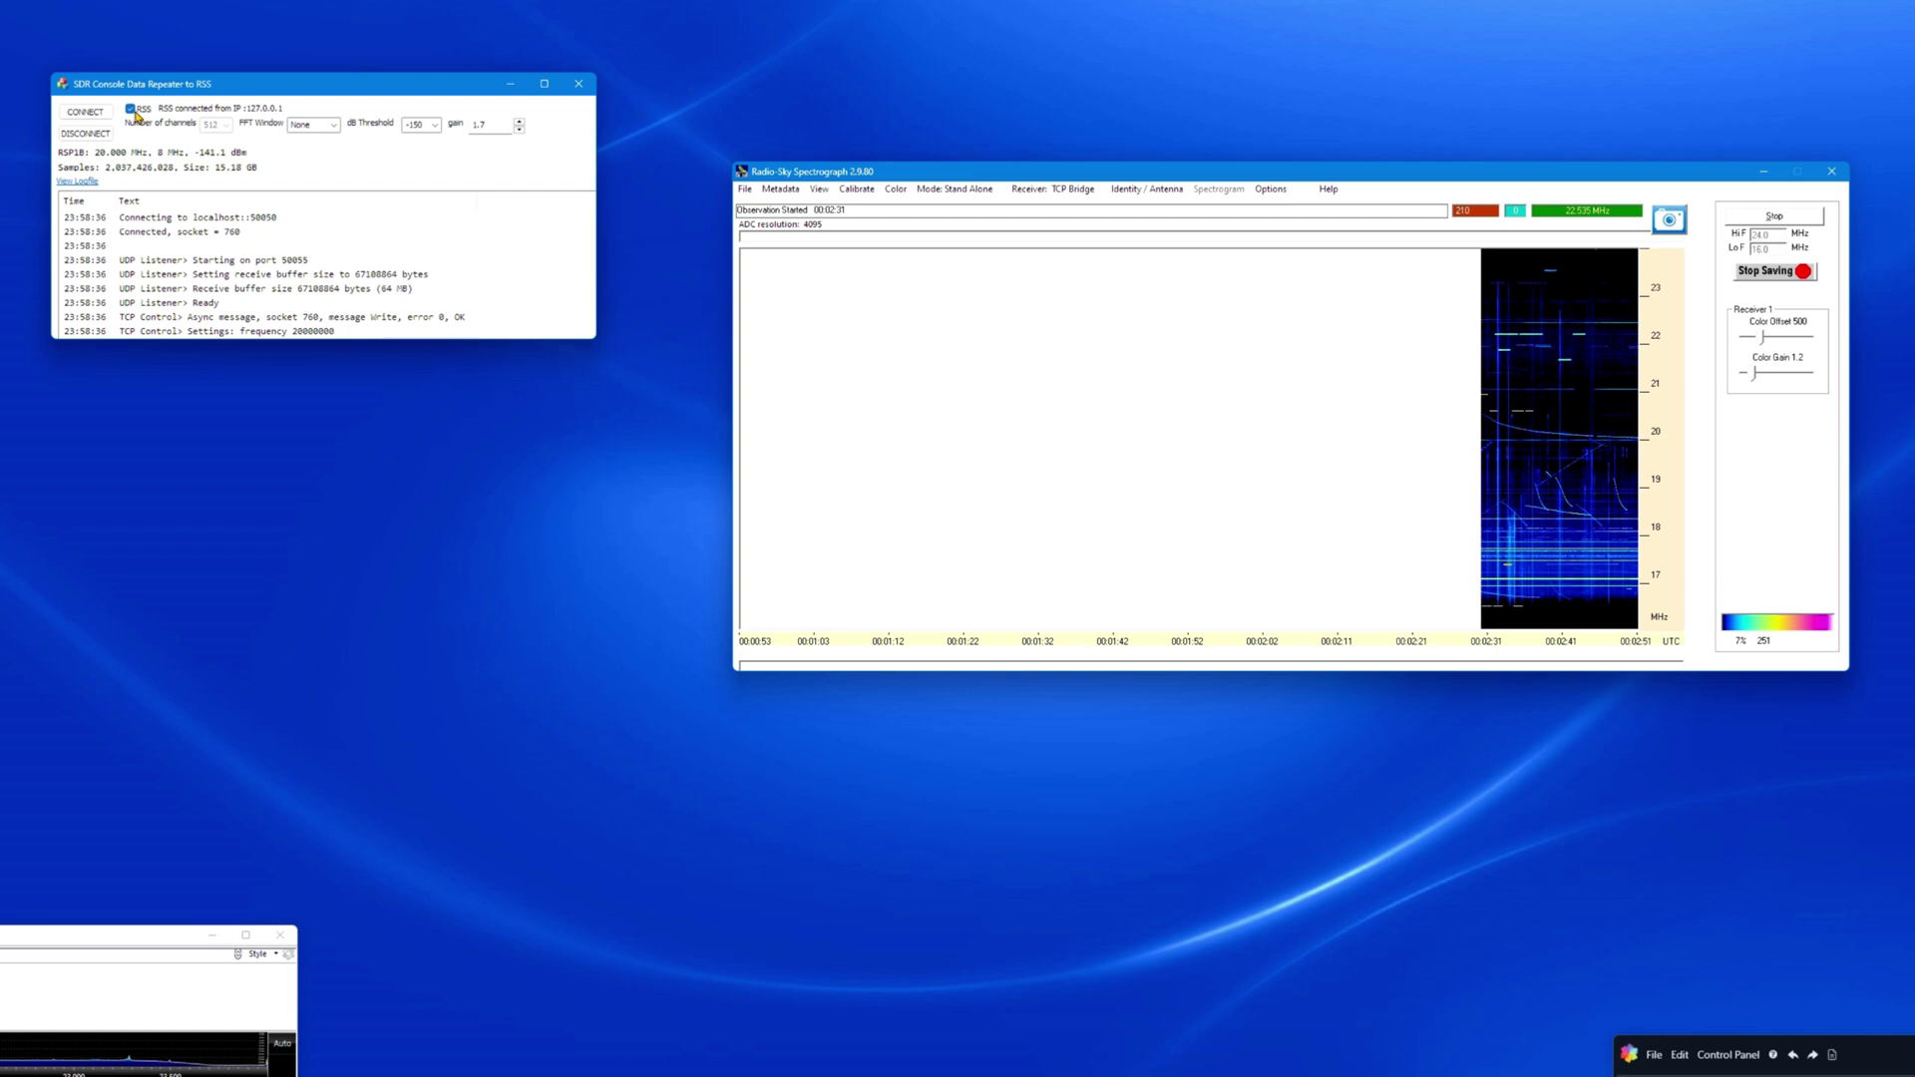
{"action": "left_click", "coordinate": [145, 113]}
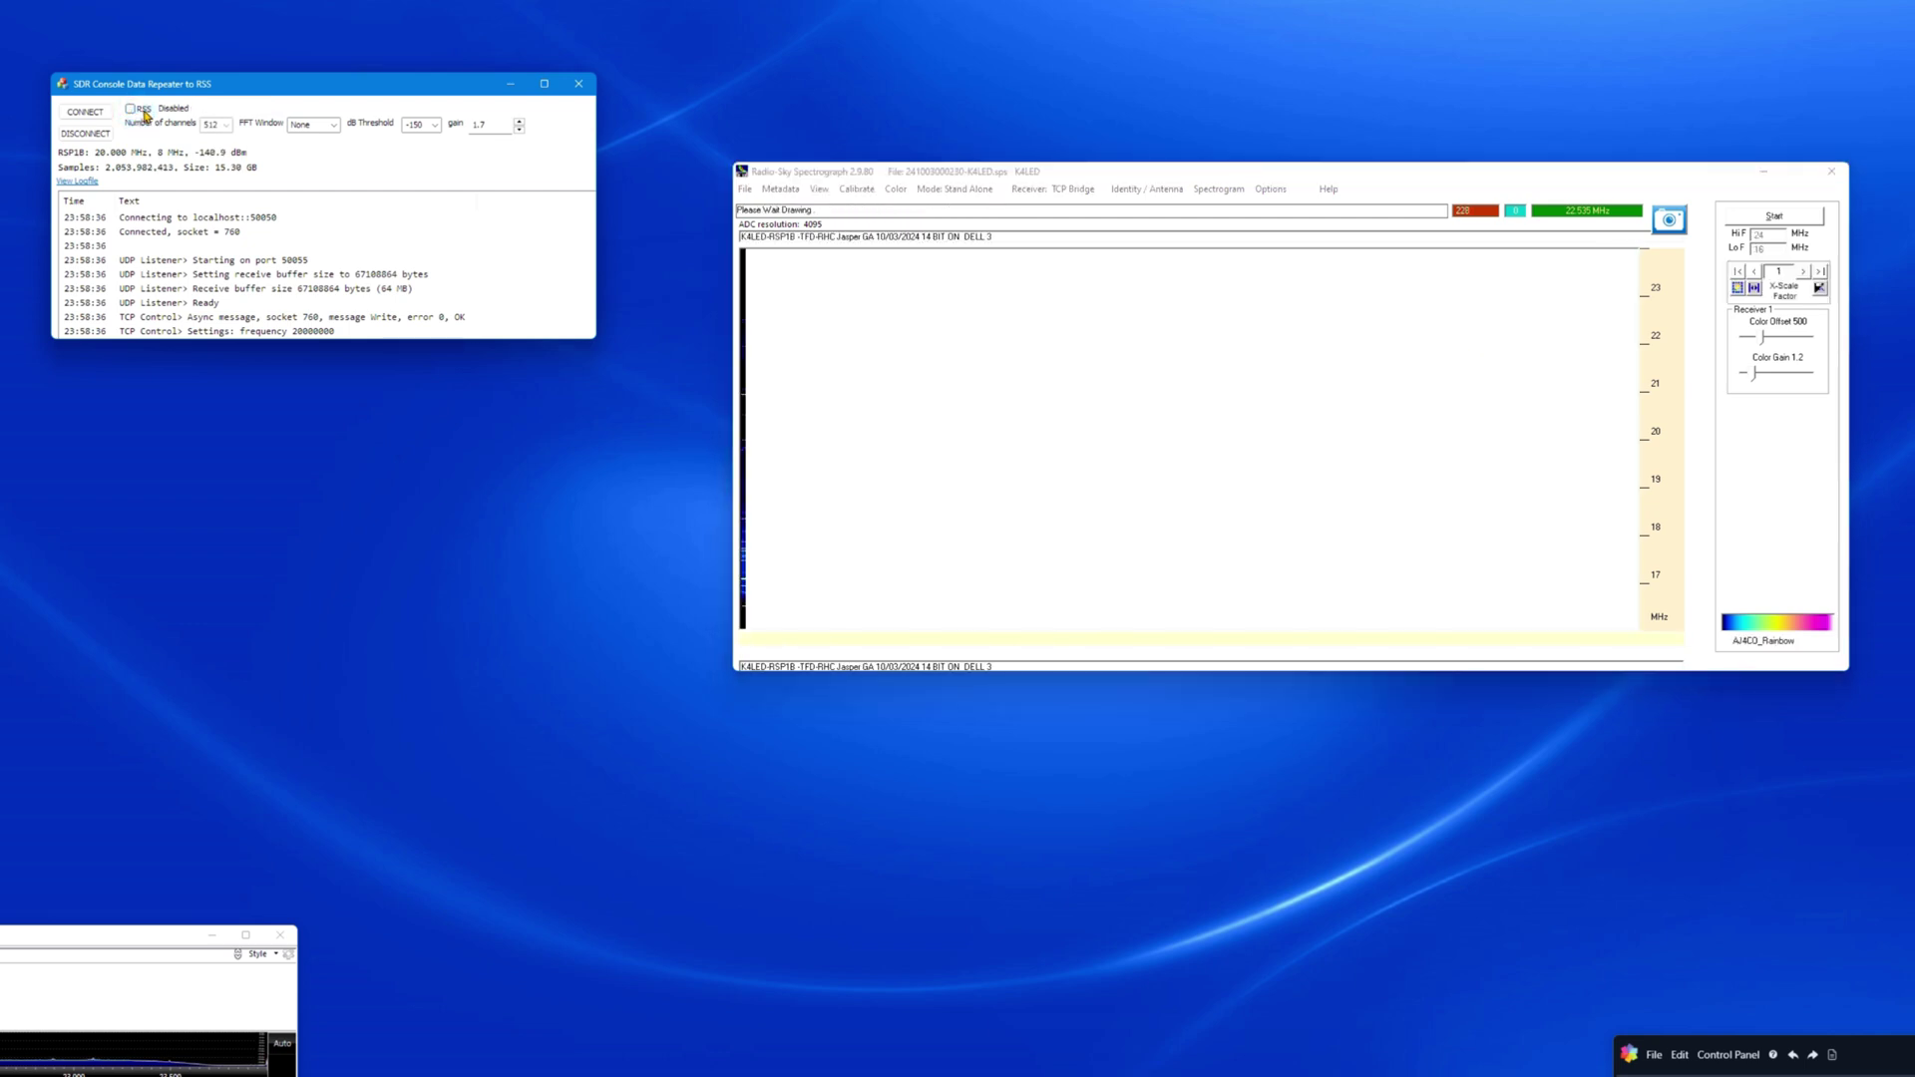
{"action": "left_click", "coordinate": [132, 109]}
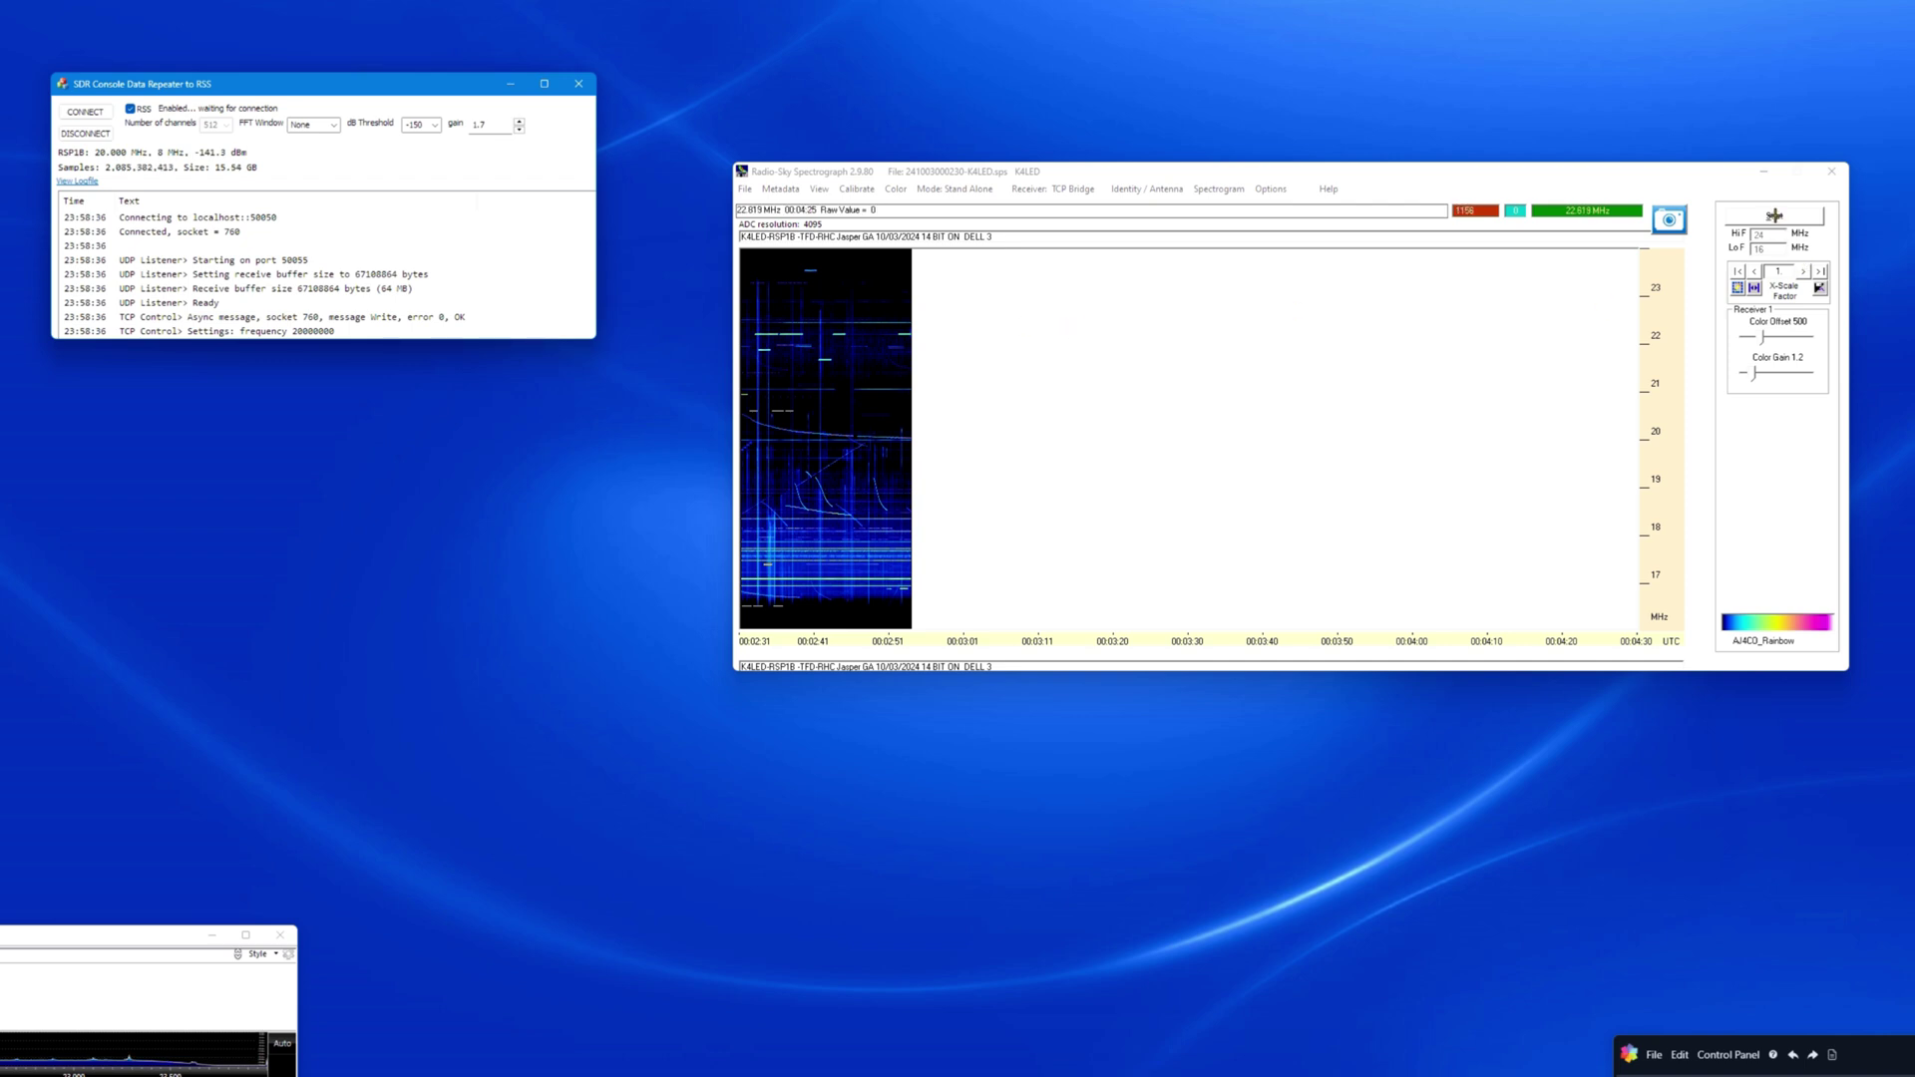
{"action": "left_click", "coordinate": [1774, 216]}
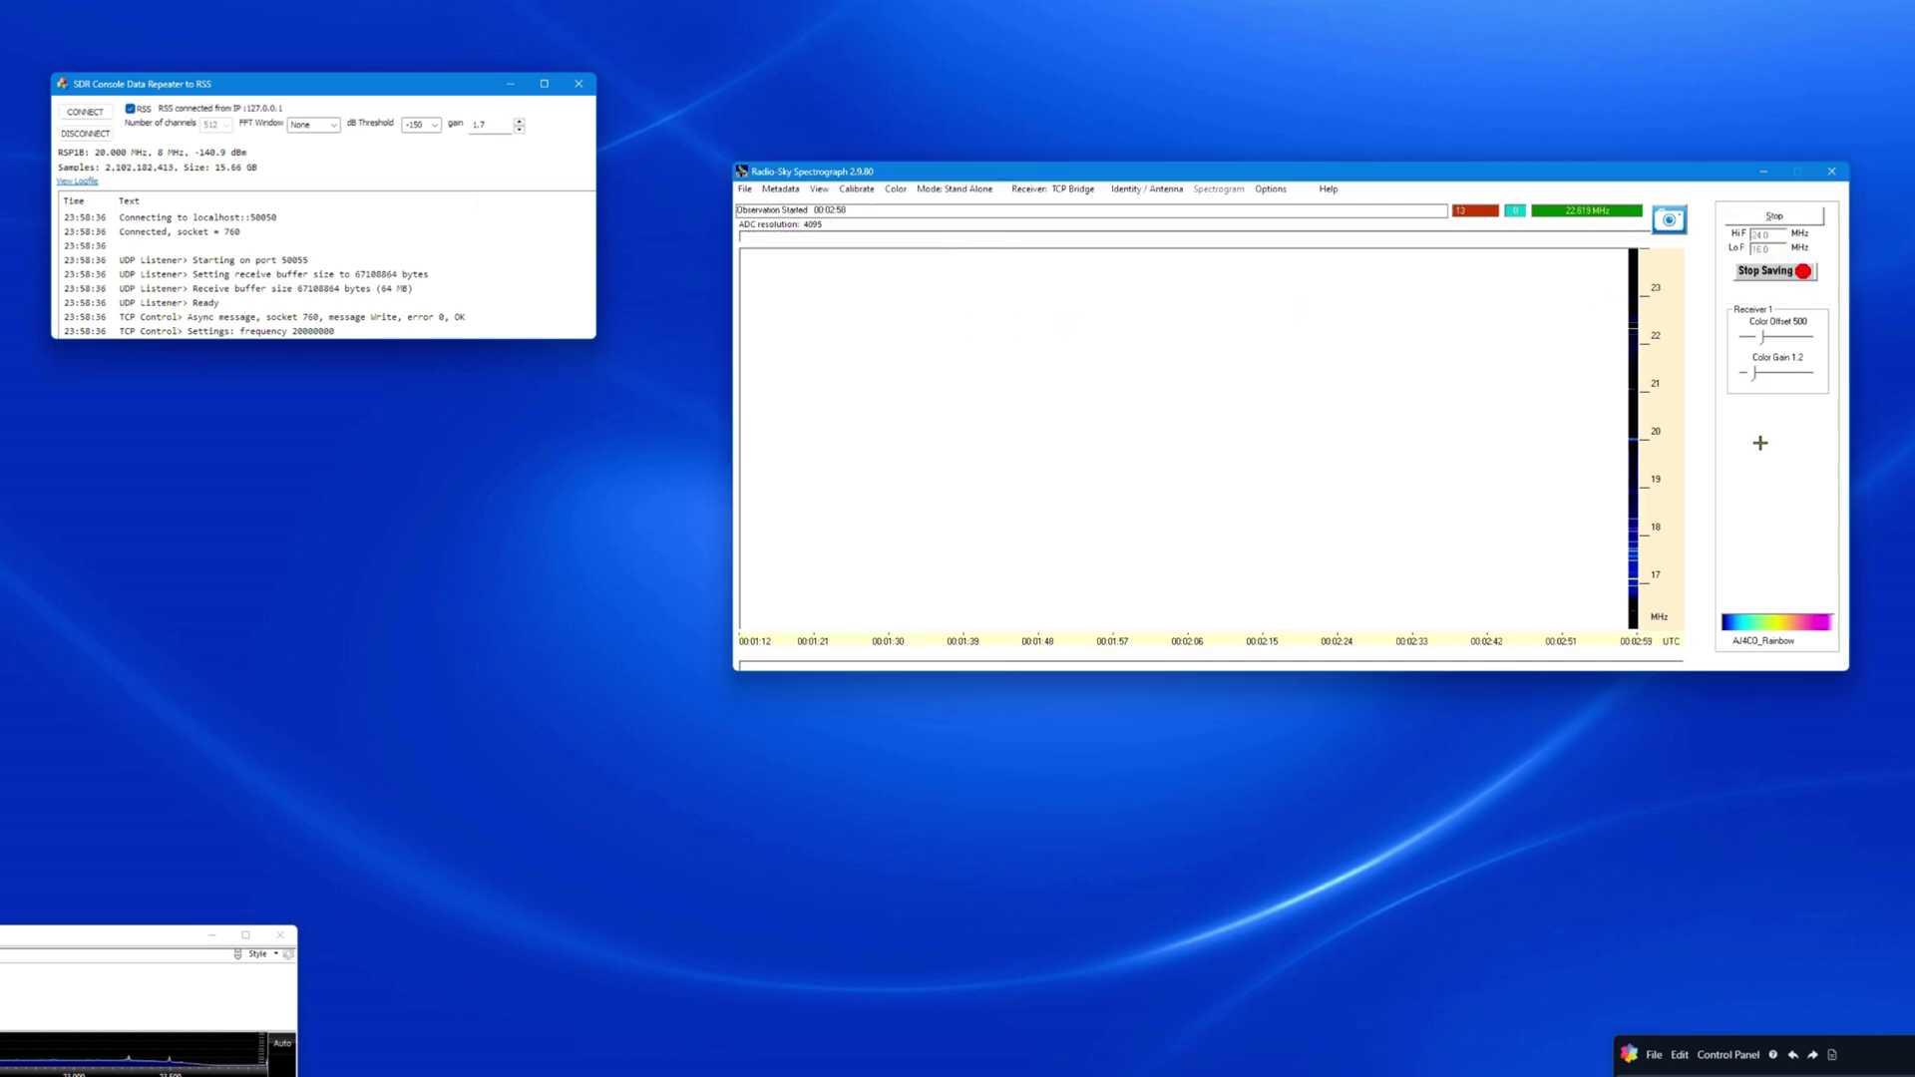